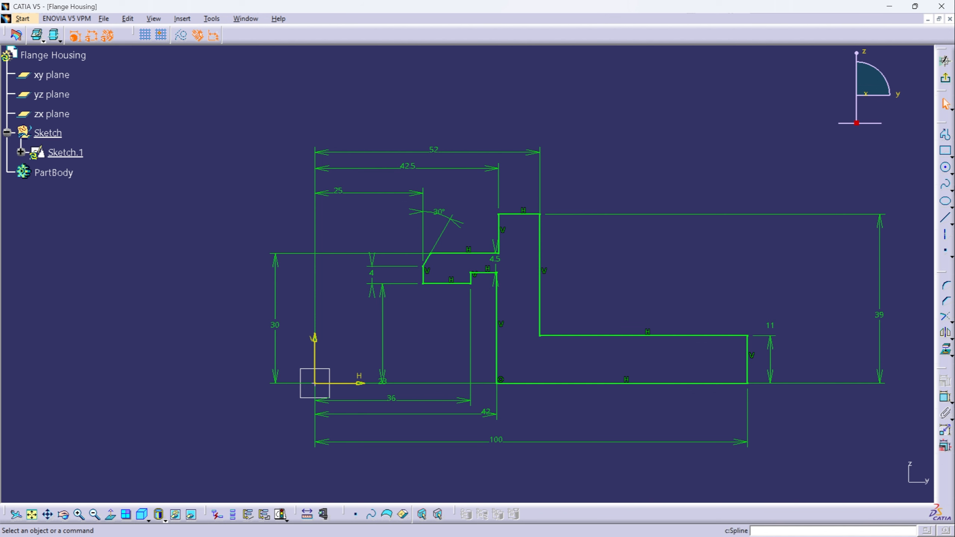
- Exit the profile sketch and define PartBody as the in-work object
left_click(944, 78)
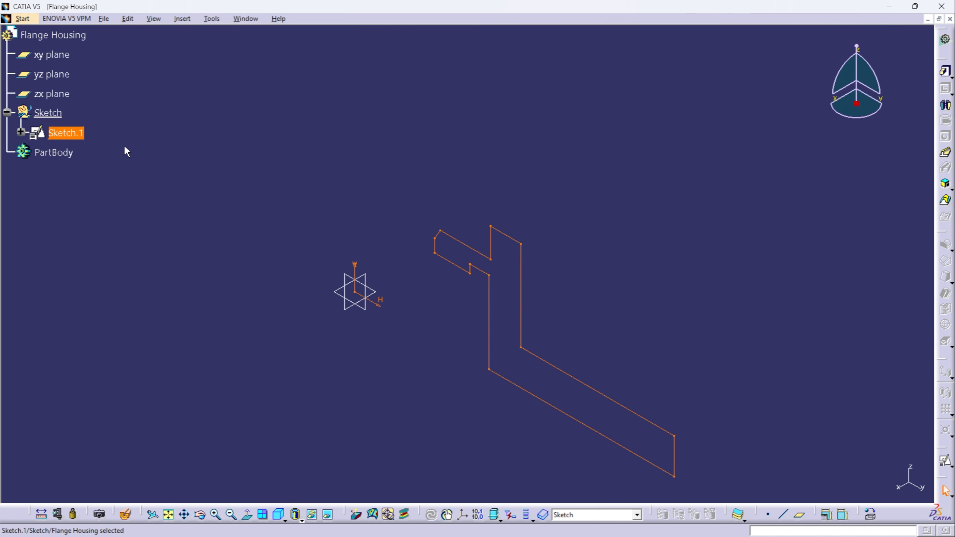
right_click(65, 152)
left_click(92, 234)
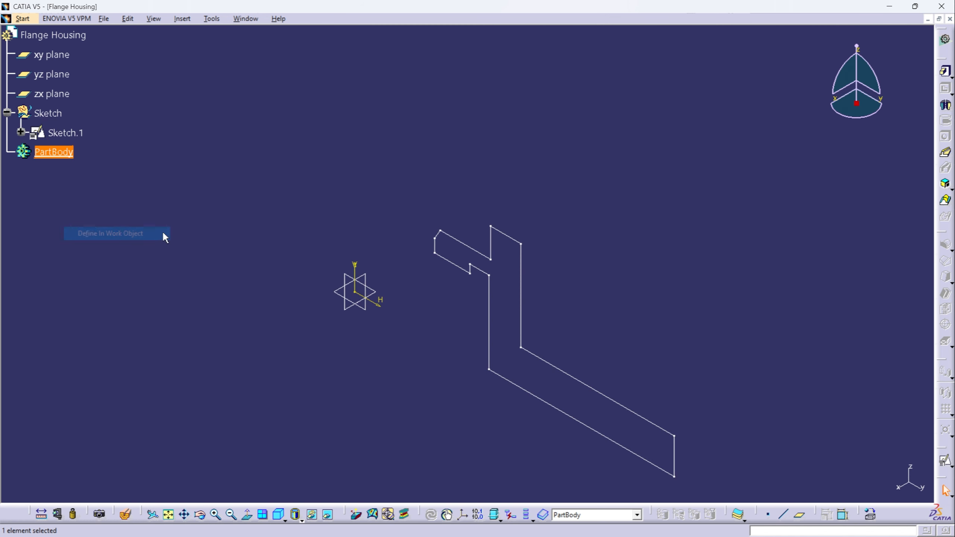
- Revolve Sketch.1 through 360 degrees about the Z axis as a Shaft, and fit the part in isometric view
left_click(69, 133)
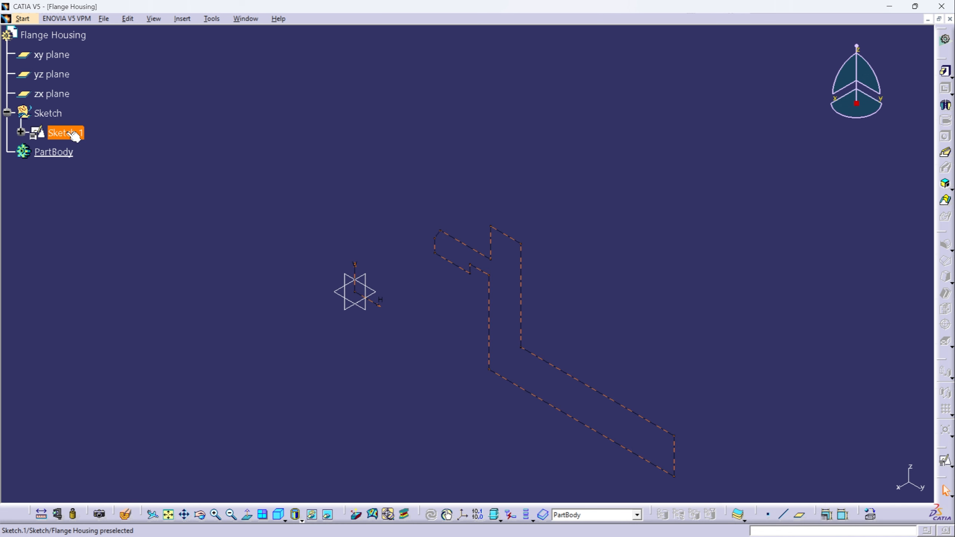
left_click(945, 104)
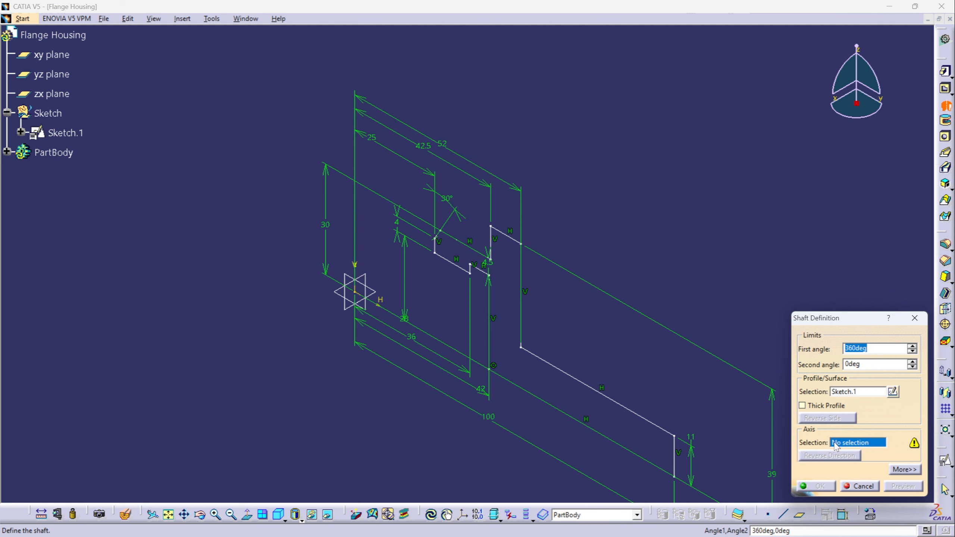
right_click(850, 446)
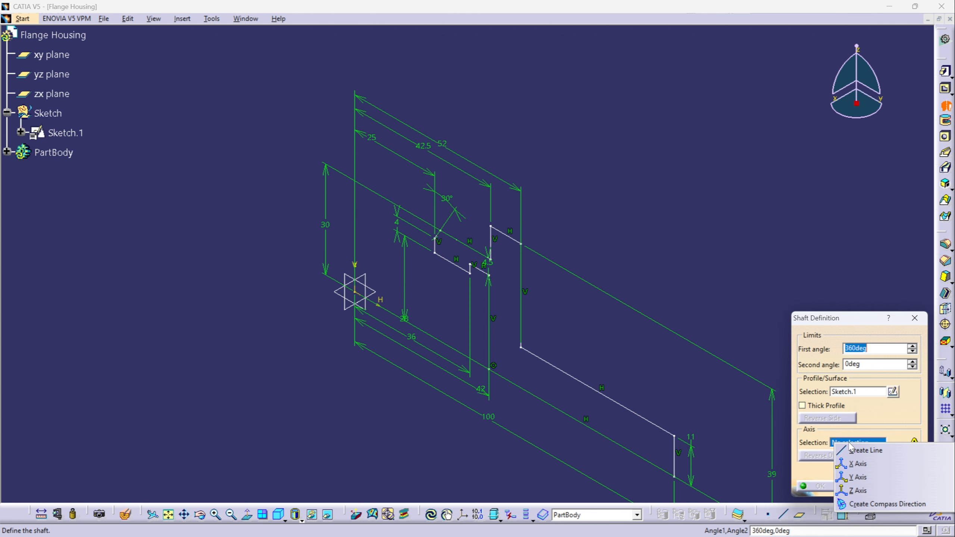
left_click(858, 490)
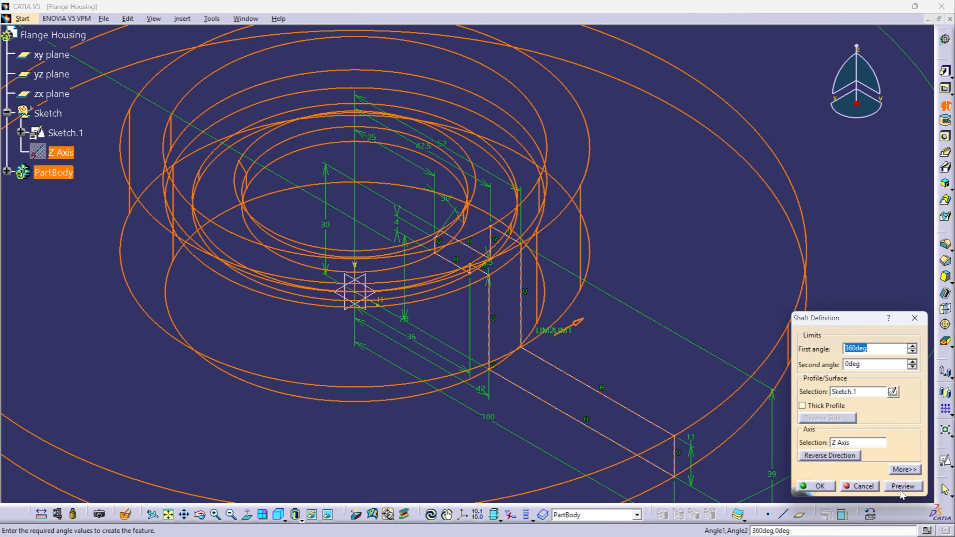
left_click(902, 486)
left_click(815, 486)
mouse_move(526, 333)
middle_mouse_down()
mouse_move(530, 326)
mouse_move(563, 384)
mouse_move(373, 420)
mouse_move(420, 124)
mouse_move(474, 379)
mouse_move(554, 427)
mouse_move(591, 236)
middle_mouse_up()
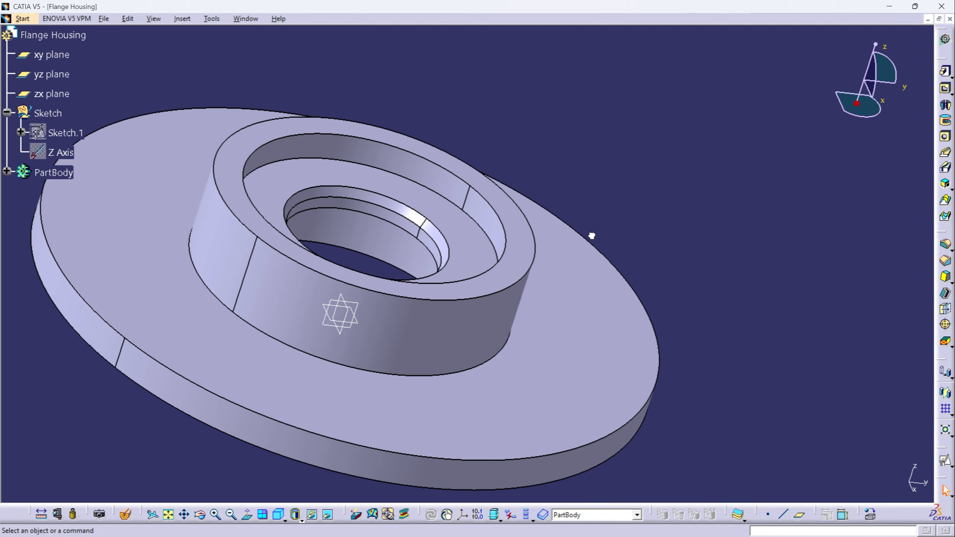
left_click(279, 513)
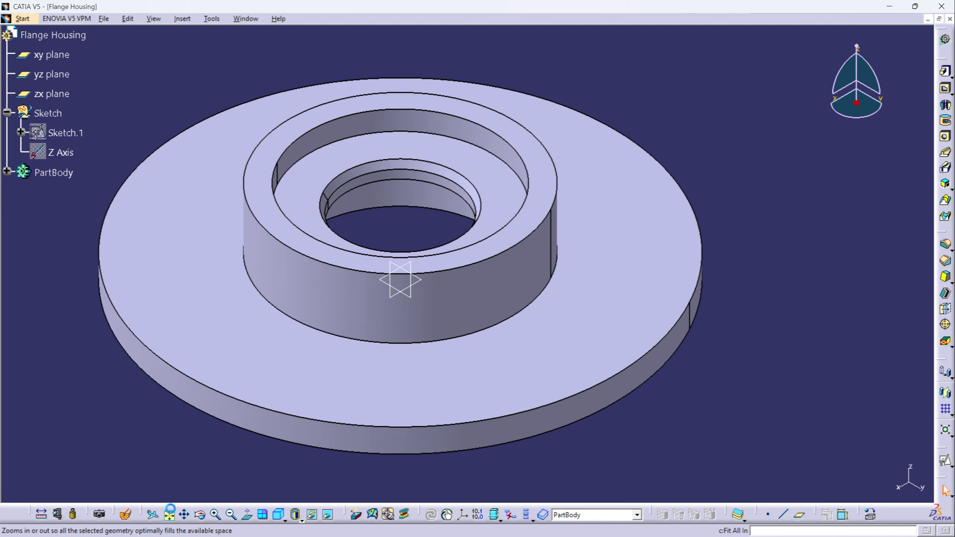
left_click(169, 514)
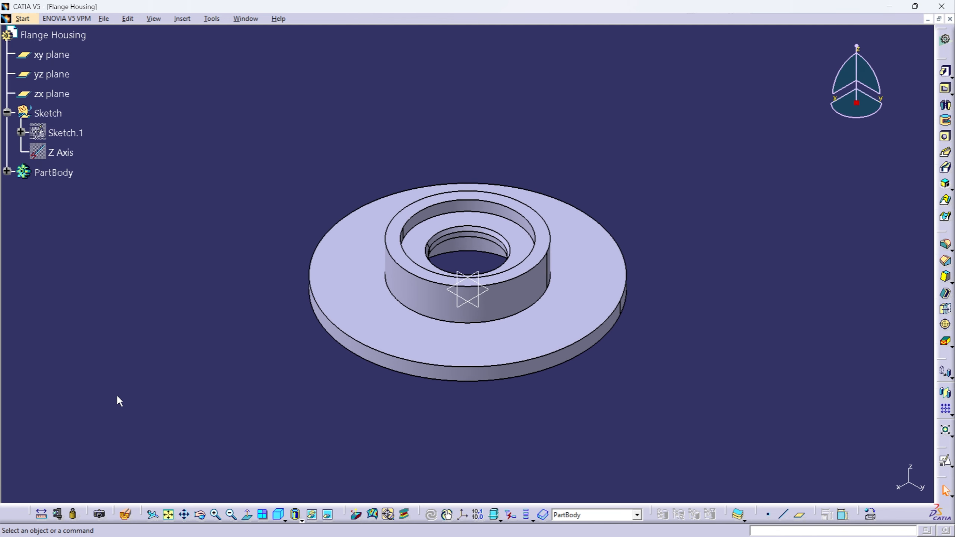
- Make the Sketch set the in-work object and start a positioned sketch on the flange's upper face with H and V reversed
left_click(48, 113)
right_click(52, 112)
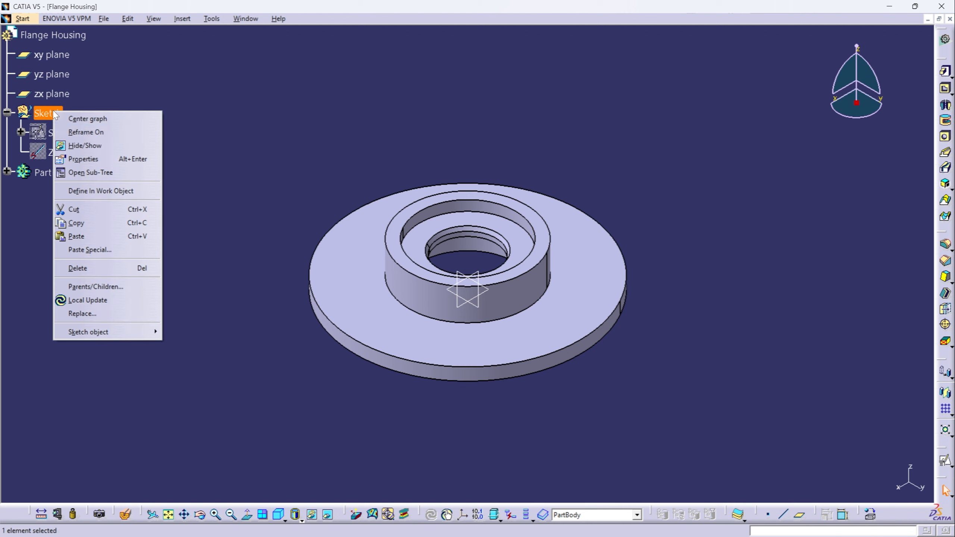
left_click(84, 190)
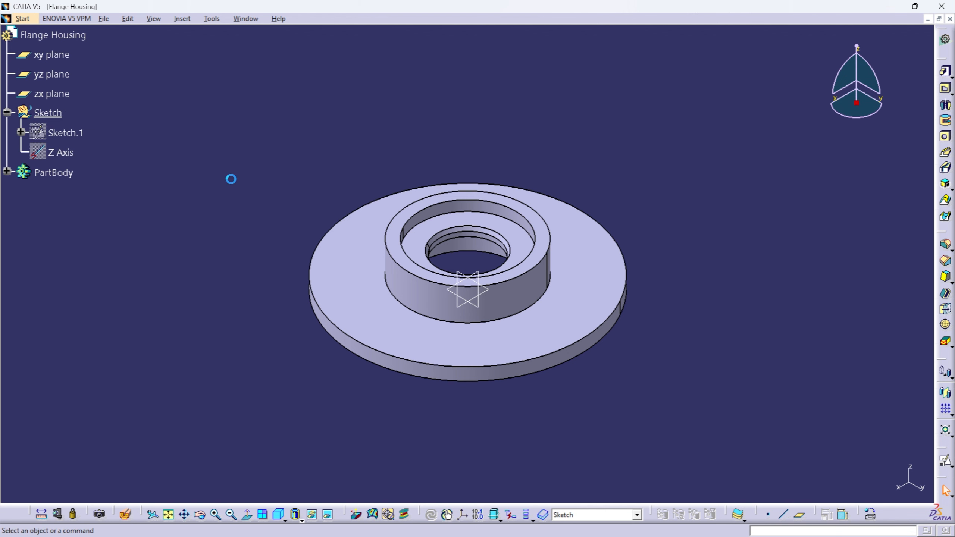
left_click(342, 250)
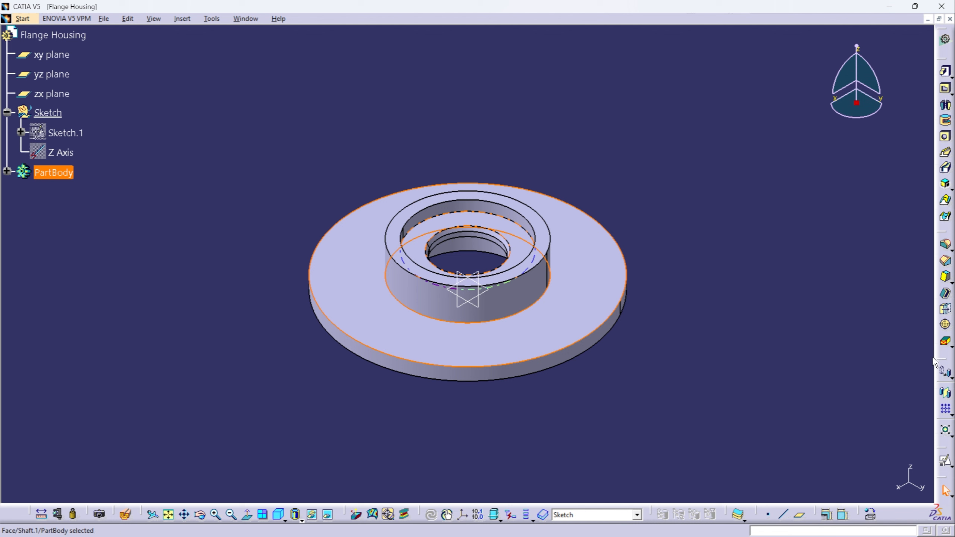
left_click(943, 464)
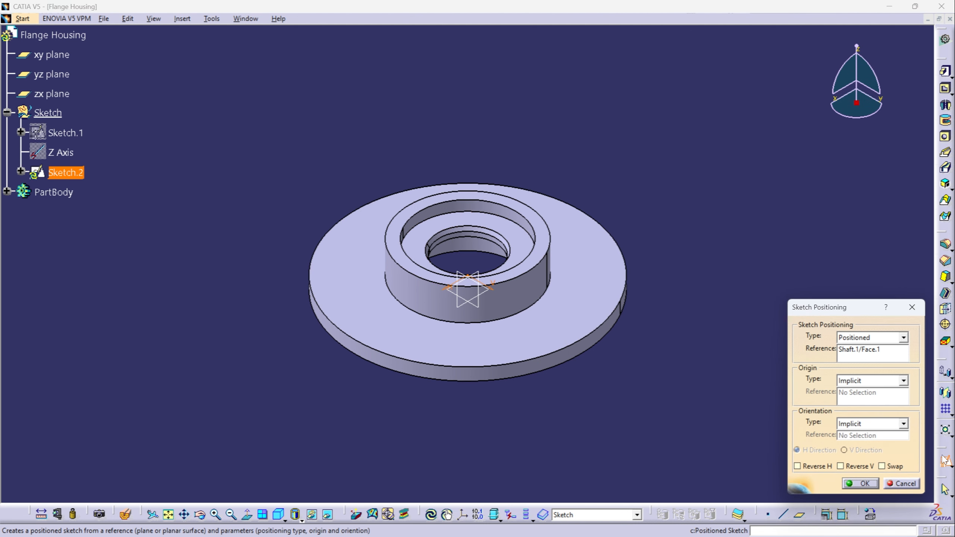
left_click(811, 467)
left_click(848, 467)
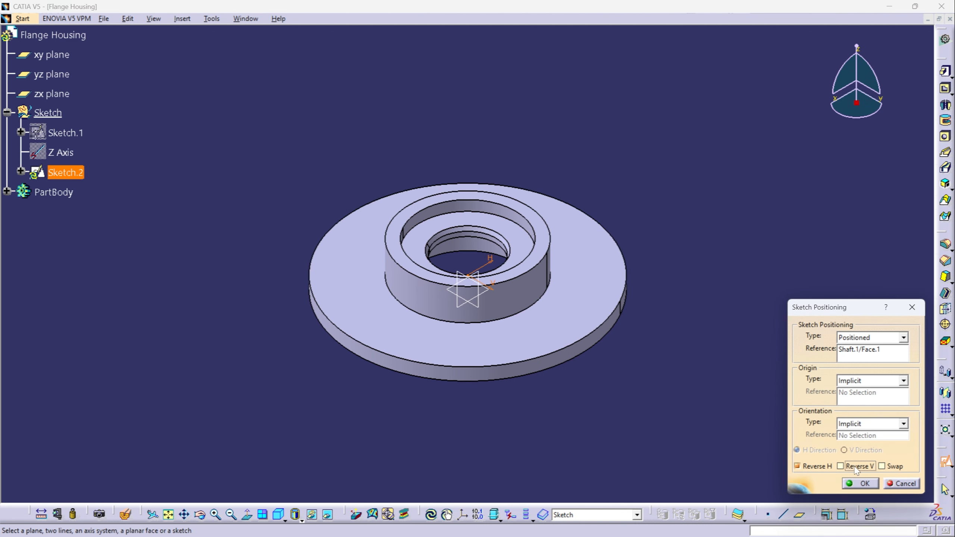
left_click(861, 483)
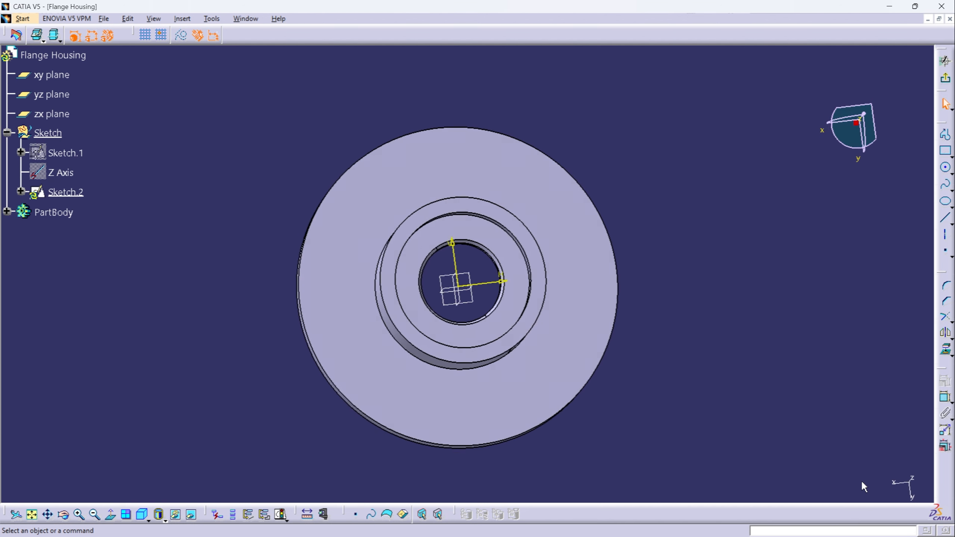
- Sketch a vertical elongated hole of about 21 mm radius on the V axis, straddling the flange's outer edge
left_click(952, 153)
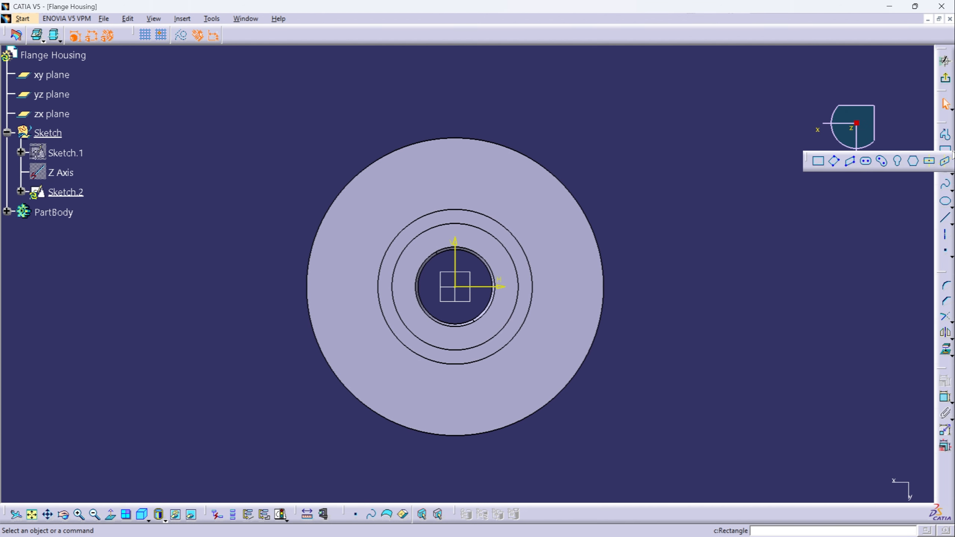
left_click(867, 163)
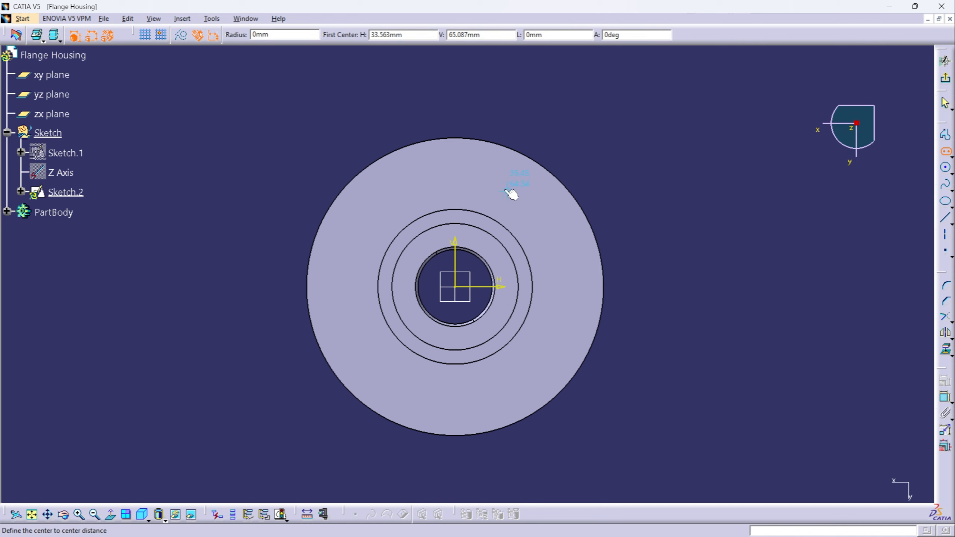
left_click(455, 124)
left_click(455, 168)
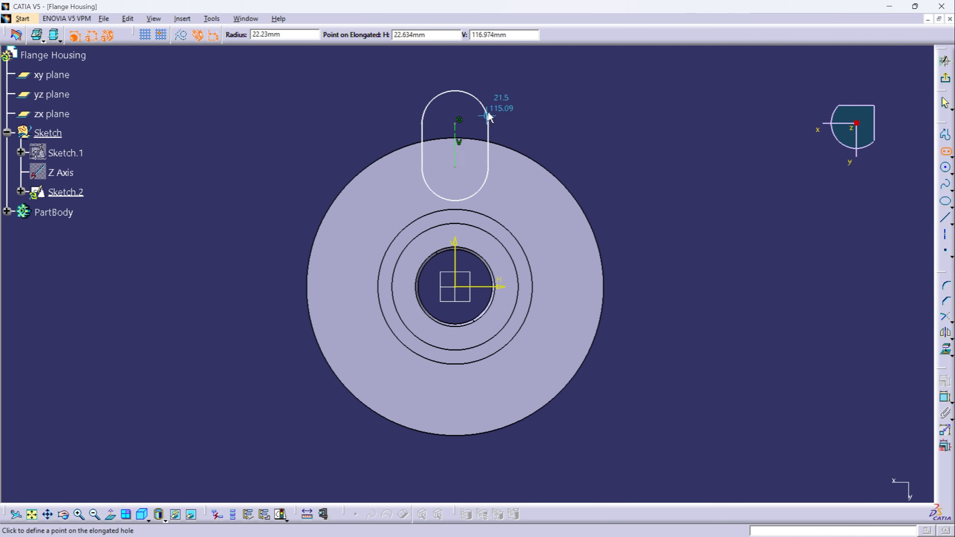
left_click(486, 118)
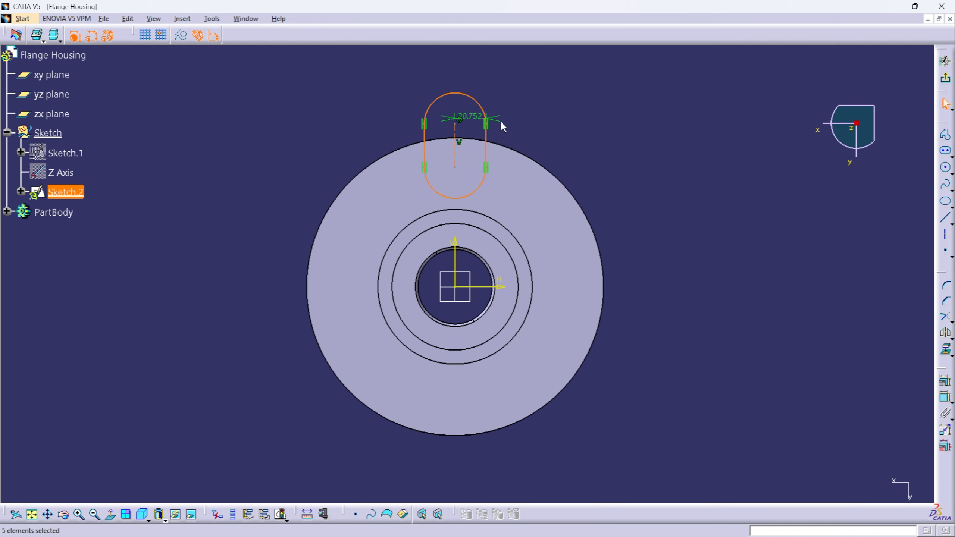
- Set the elongated hole's radius dimension to 8 mm
double_click(471, 117)
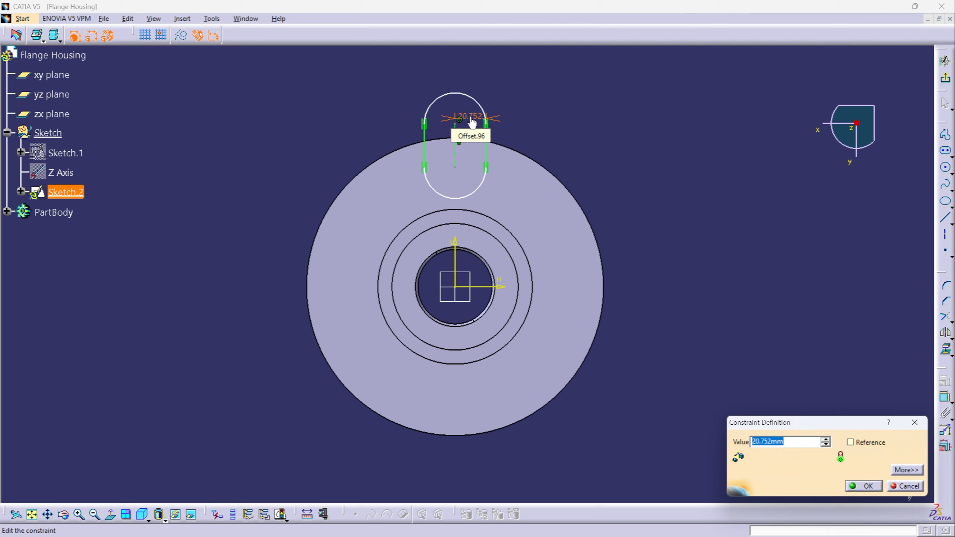
type("8")
key("Return")
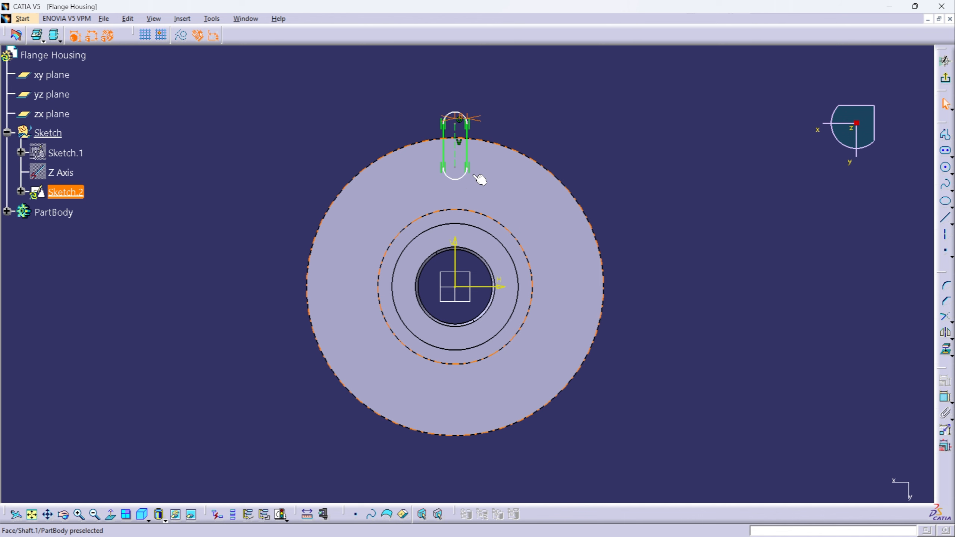
- Dimension the distance from the slot's inner arc centre to the sketch origin and set it to 80 mm
middle_click_drag(490, 194, 440, 214)
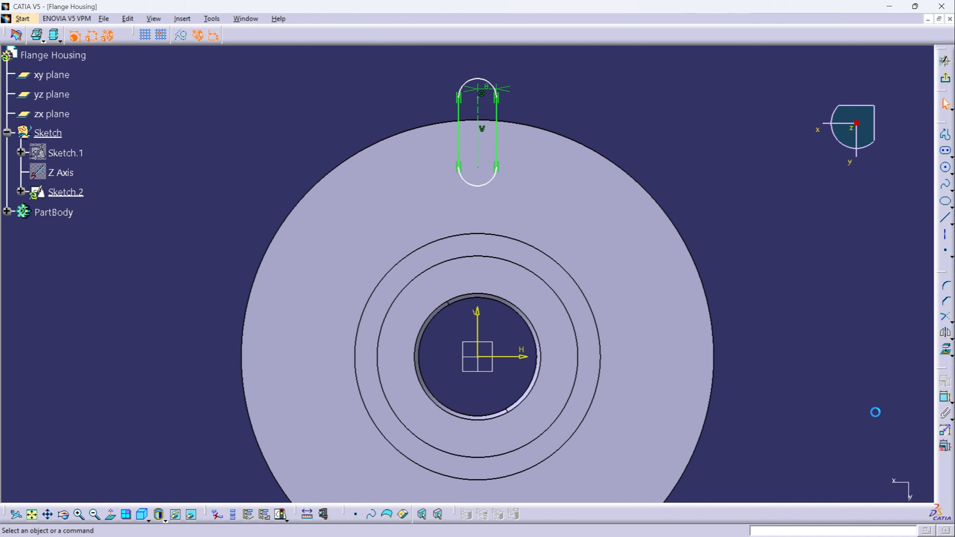
left_click(944, 400)
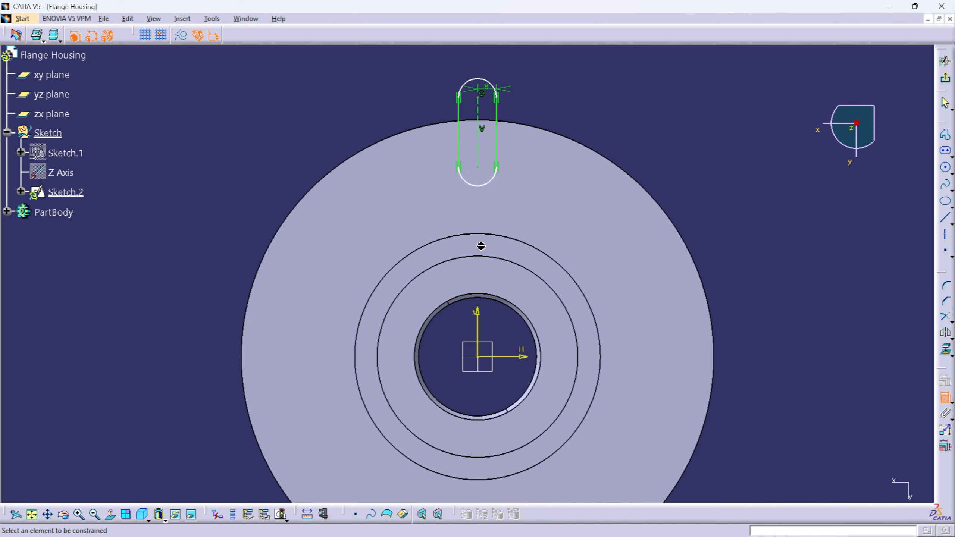
left_click(478, 167)
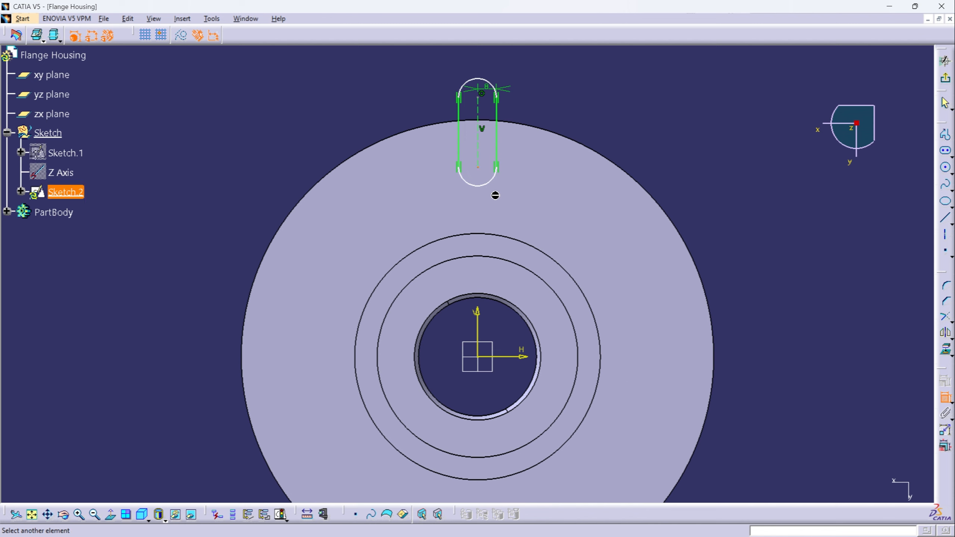
left_click(478, 358)
left_click(139, 309)
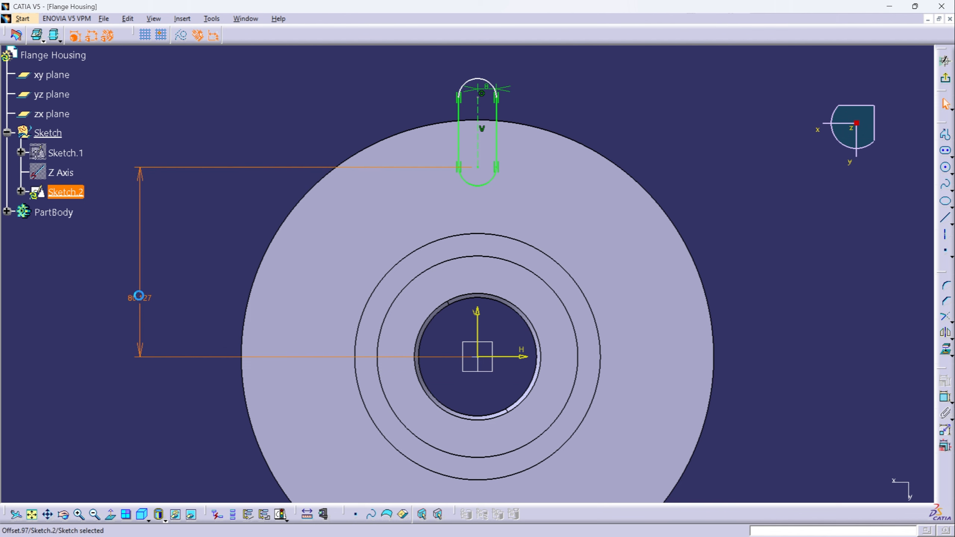
double_click(140, 299)
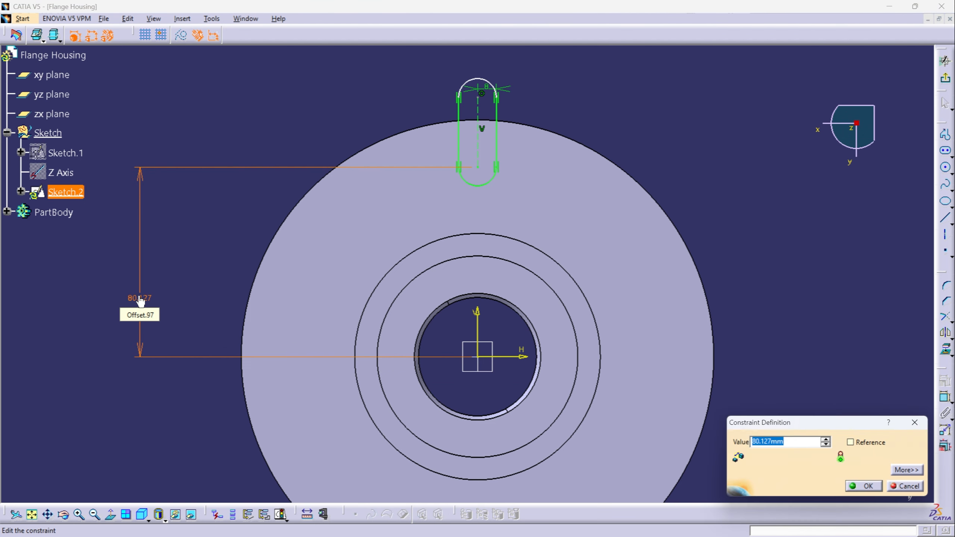
type("80")
key("Return")
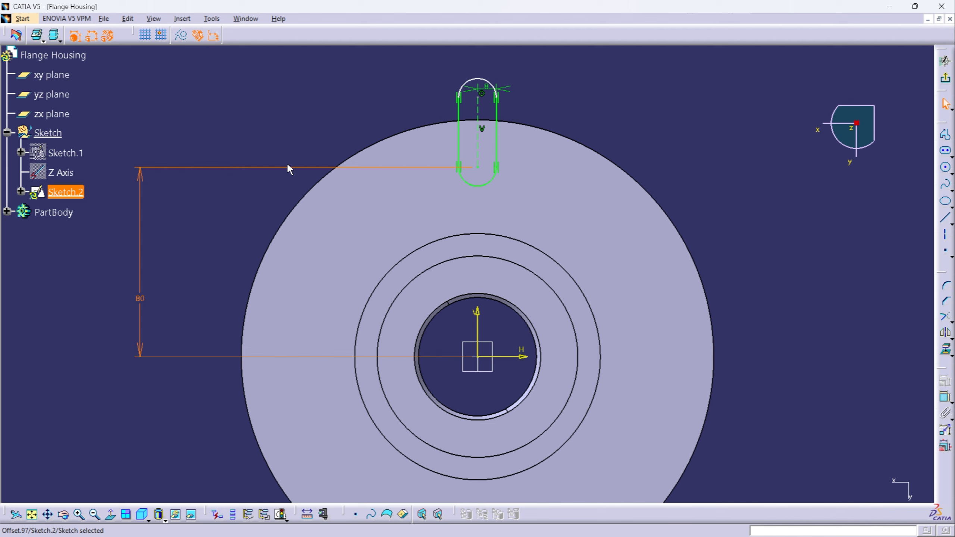
left_click(729, 181)
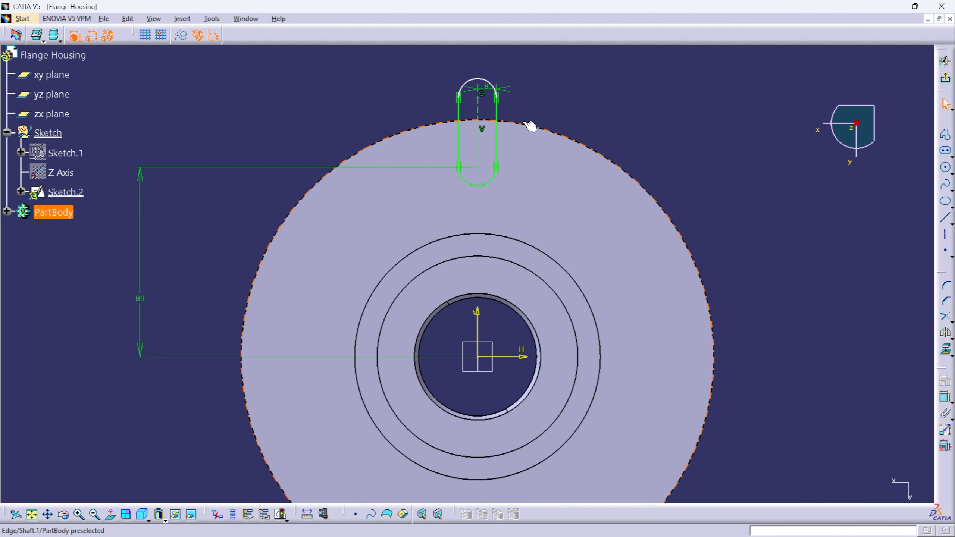
- Project the flange's outer edge into the sketch and quick-trim the part of it outside the slot
left_click(536, 127)
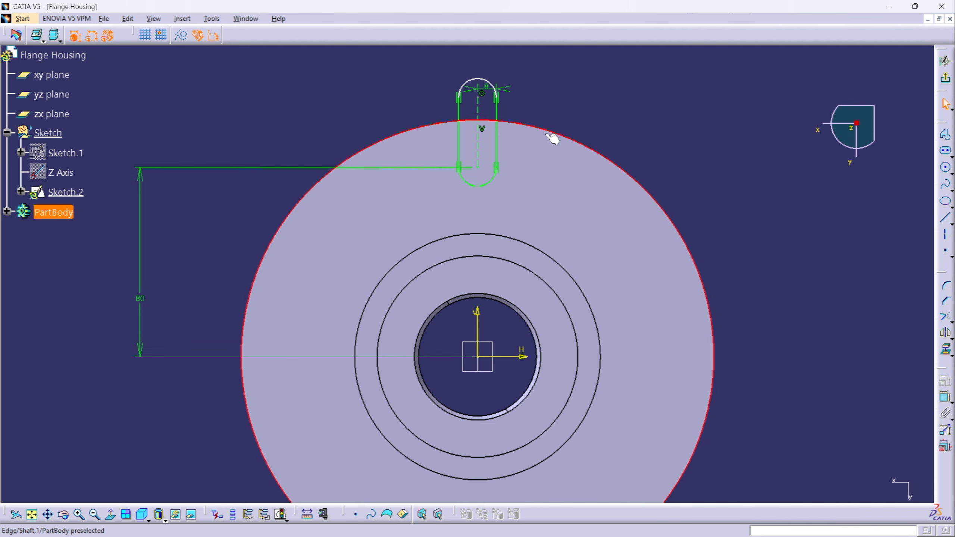
left_click(945, 351)
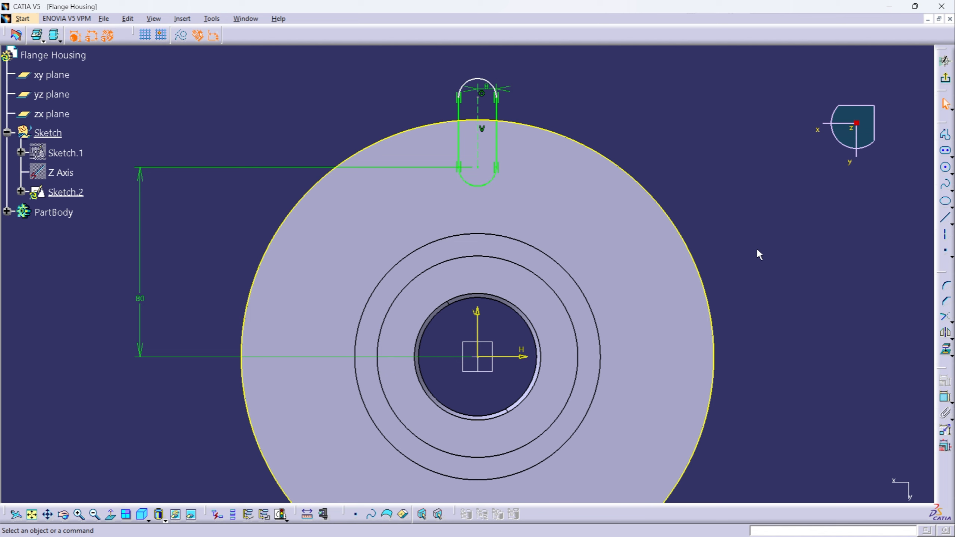
left_click(950, 322)
left_click(913, 325)
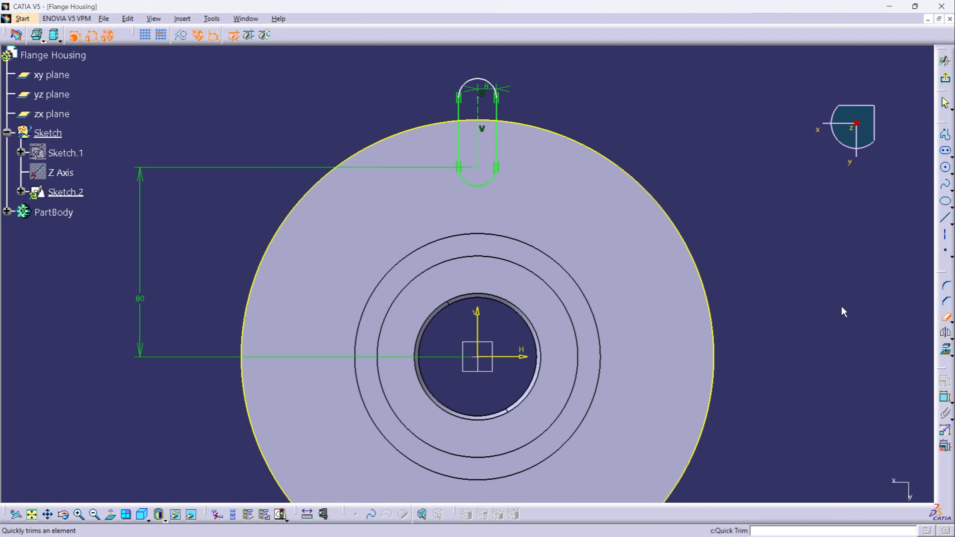
left_click(530, 126)
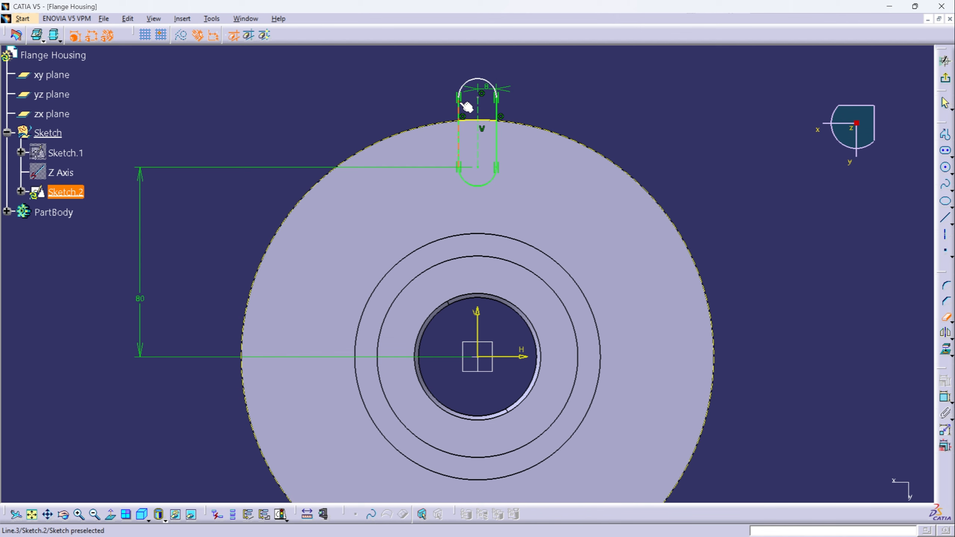
- Quick-trim the slot's outer arc that lies beyond the flange's edge
left_click(464, 86)
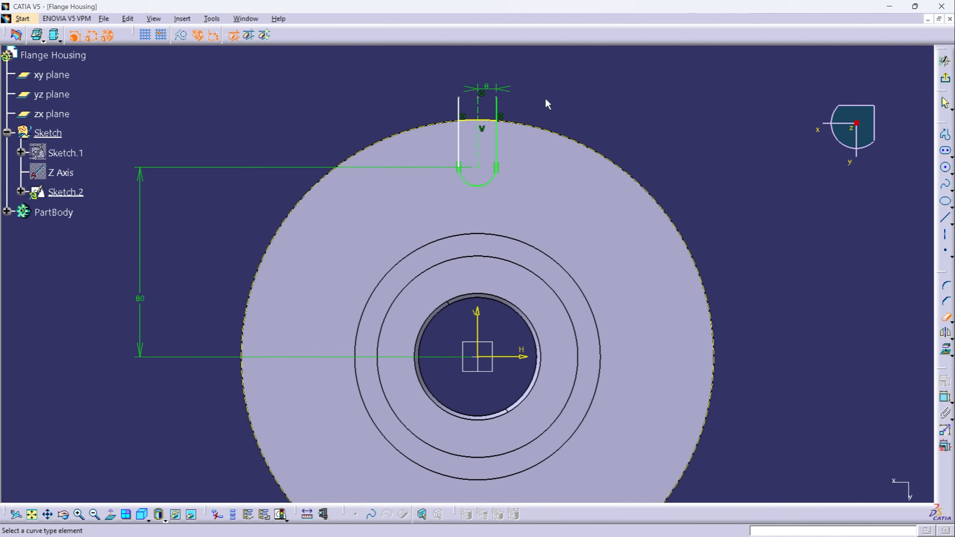
mouse_move(529, 156)
middle_mouse_down()
mouse_move(552, 198)
mouse_move(552, 151)
mouse_move(570, 132)
mouse_move(500, 265)
mouse_move(494, 336)
mouse_move(466, 280)
middle_mouse_up()
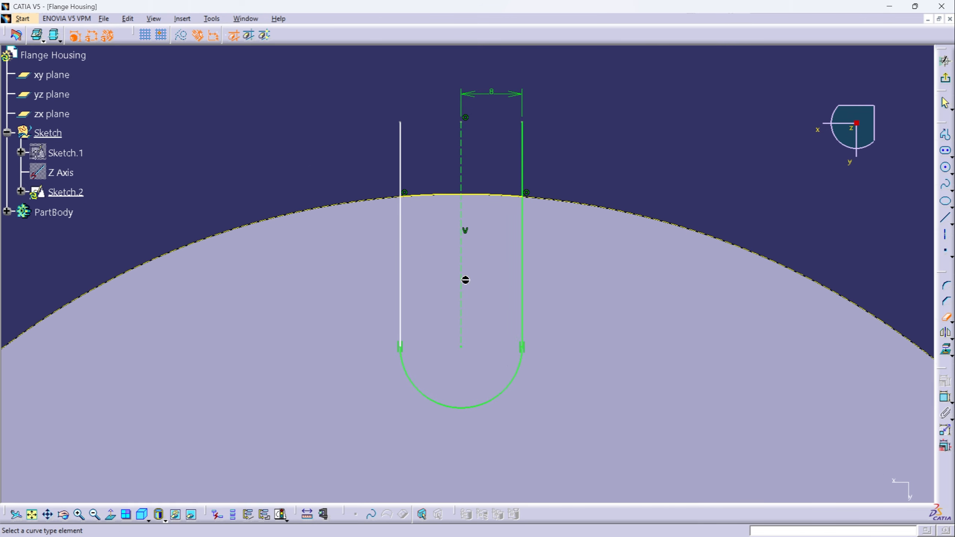
left_click(345, 133)
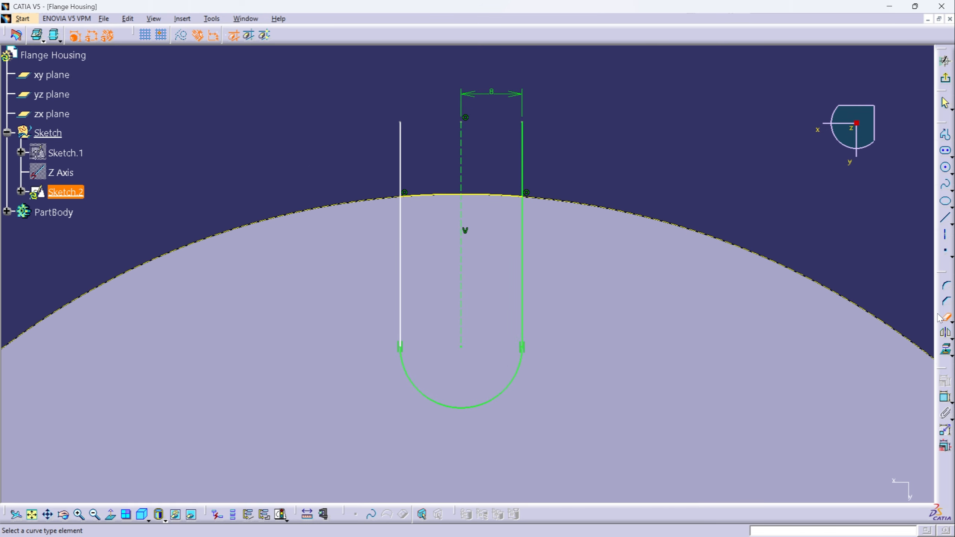
left_click(943, 317)
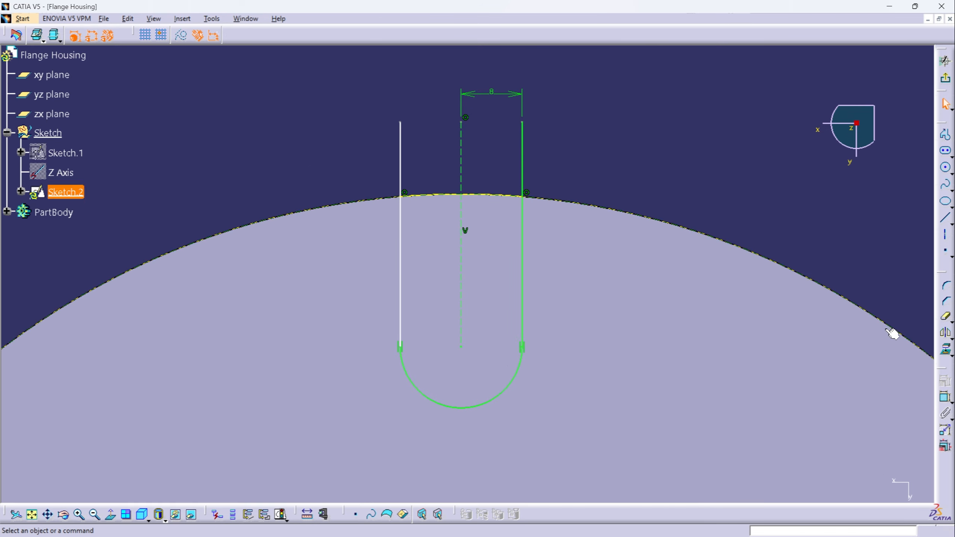
- Make the outer endpoints of both slot side lines coincident with the projected flange edge
left_click(945, 397)
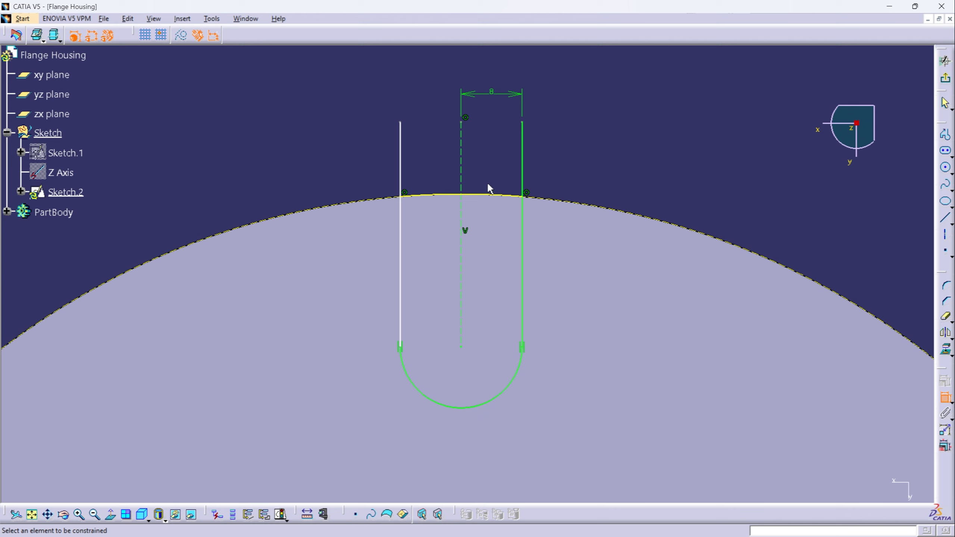
left_click(400, 124)
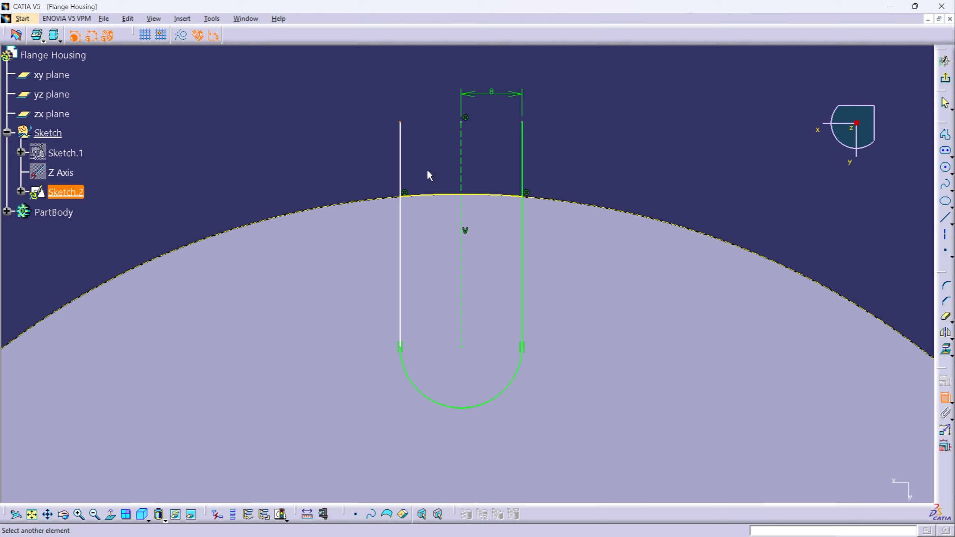
left_click(435, 198)
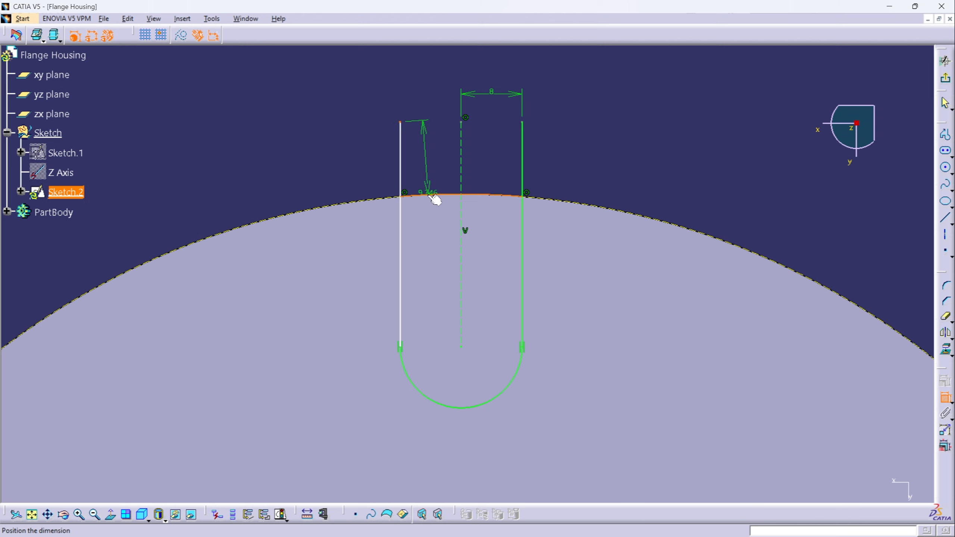
right_click(283, 129)
left_click(328, 225)
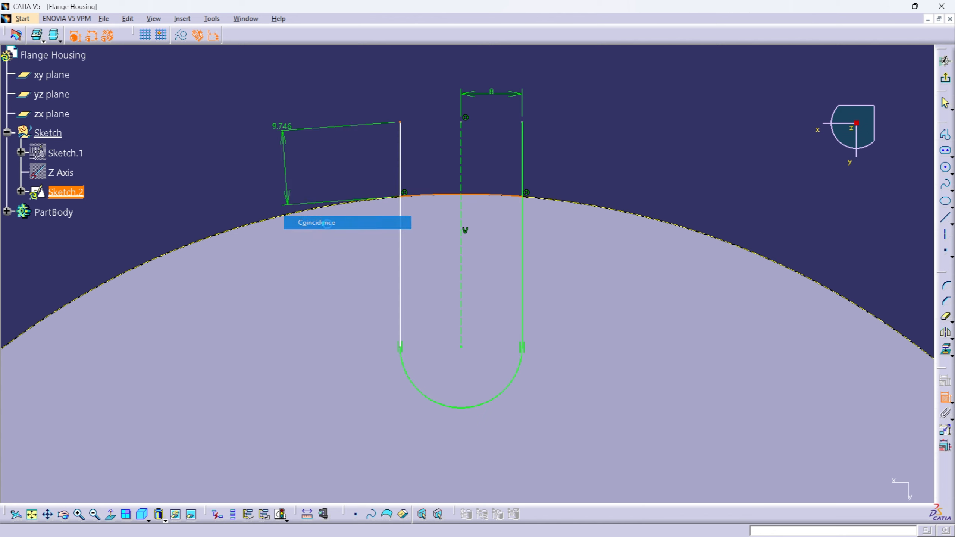
left_click(522, 122)
left_click(497, 196)
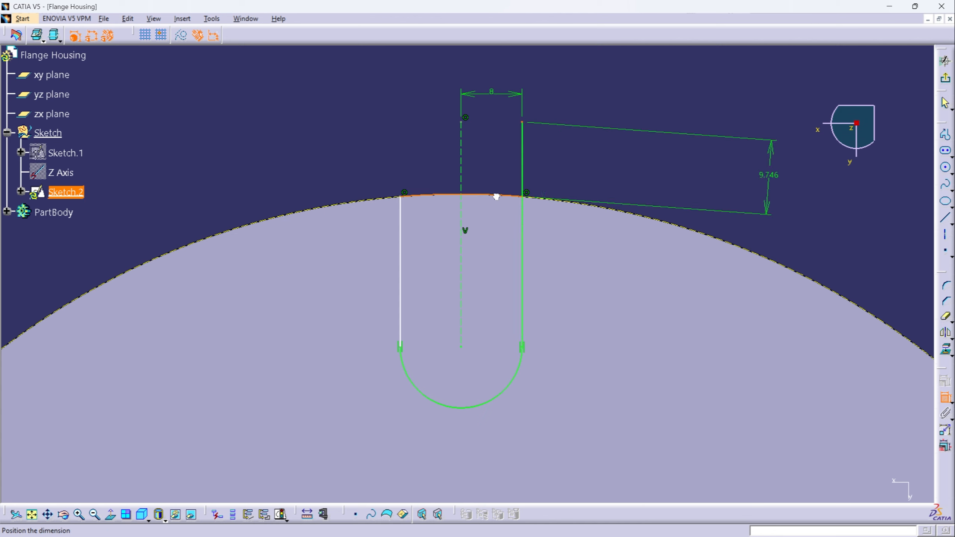
right_click(593, 143)
left_click(636, 237)
- Make the outer endpoint of the slot's centre line coincident with the projected flange edge
left_click(945, 397)
left_click(461, 121)
left_click(444, 194)
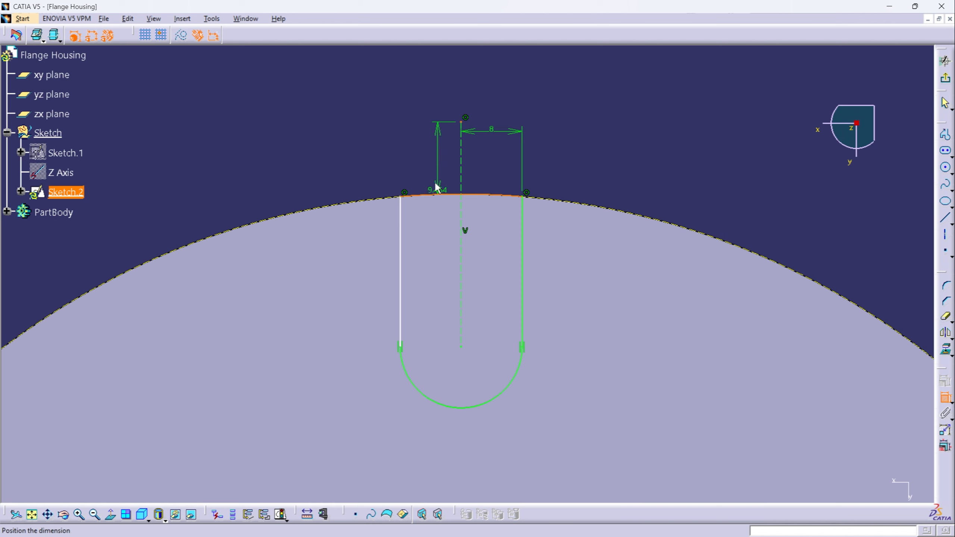
right_click(390, 123)
left_click(425, 217)
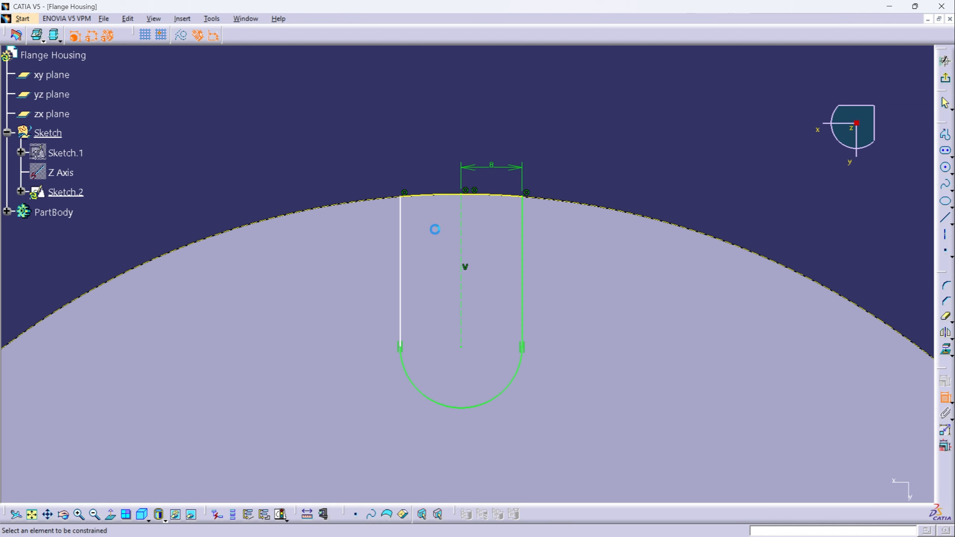
- Add a parallelism constraint between the slot's two straight side lines and place its symbol outside the flange edge
left_click(524, 250)
left_click(400, 293)
right_click(347, 111)
left_click(389, 176)
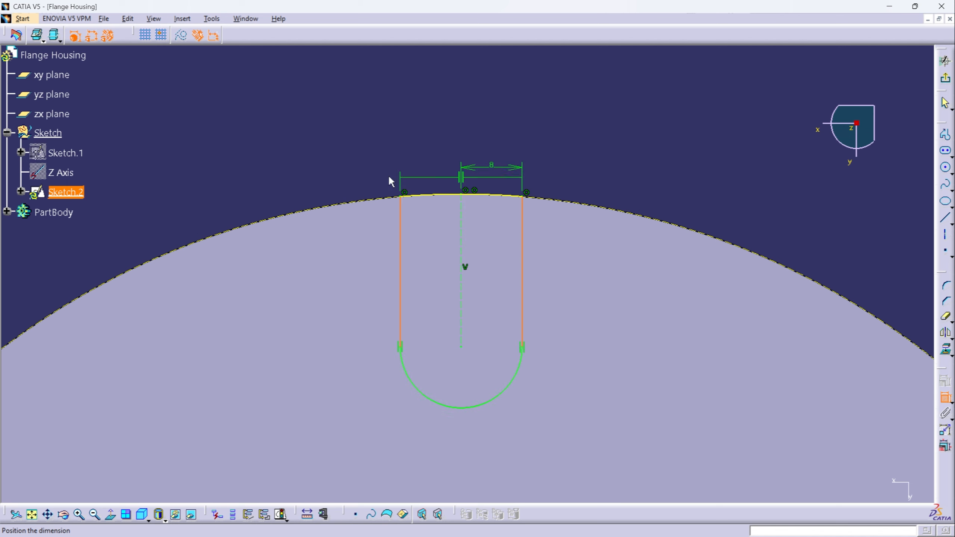
middle_click(605, 152)
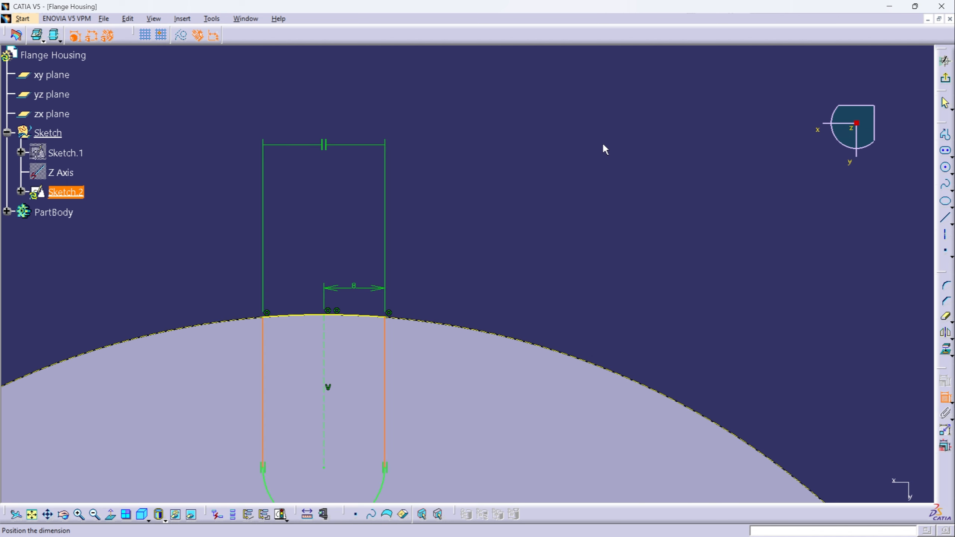
left_click(535, 153)
- Check the slot sketch's solving status and exit the sketch
middle_click_drag(477, 251, 518, 163)
left_click(517, 163)
middle_click_drag(518, 163, 538, 235)
middle_click_drag(498, 296, 556, 179)
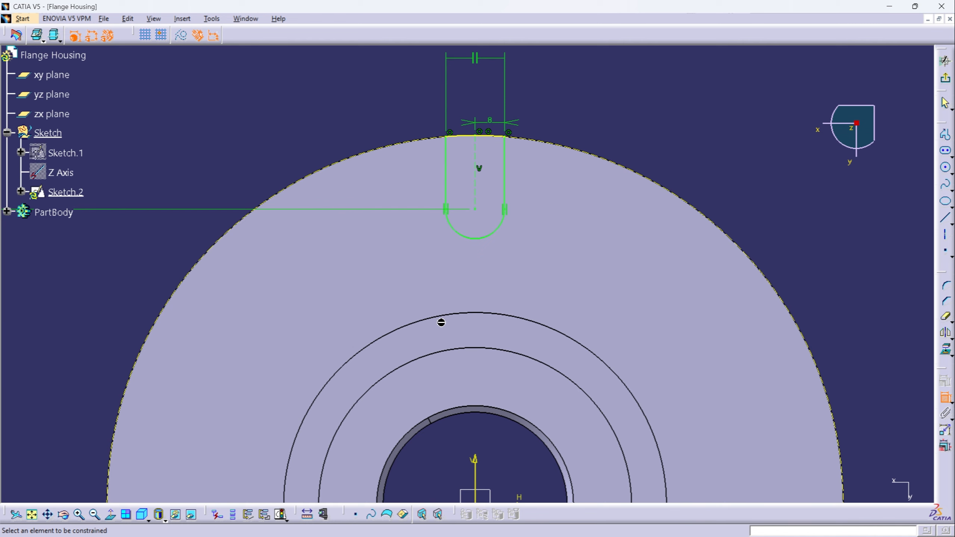
left_click(281, 514)
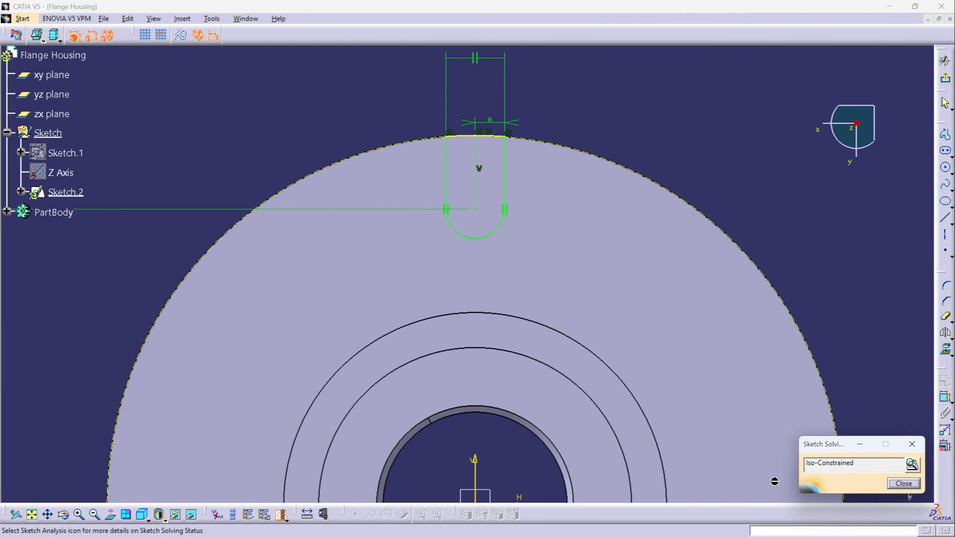
left_click(903, 484)
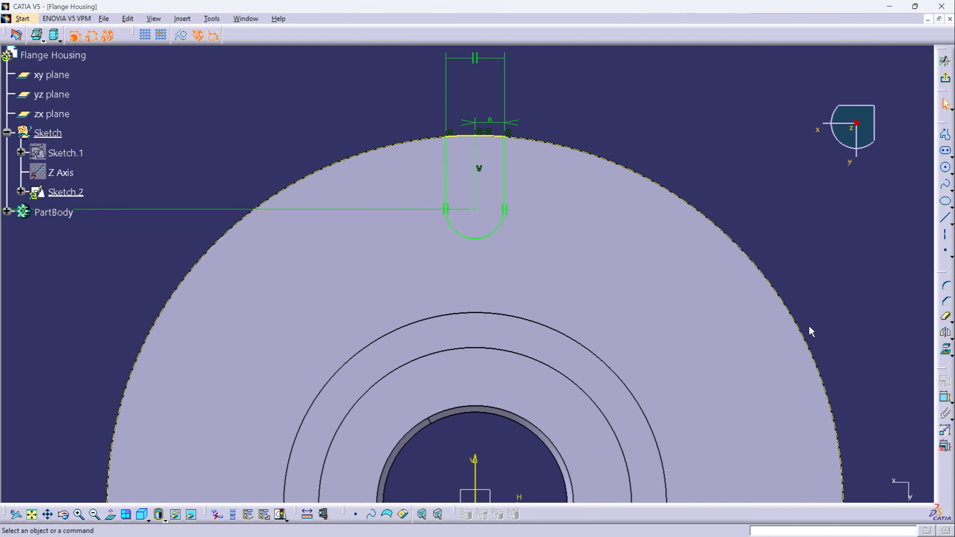
left_click(944, 77)
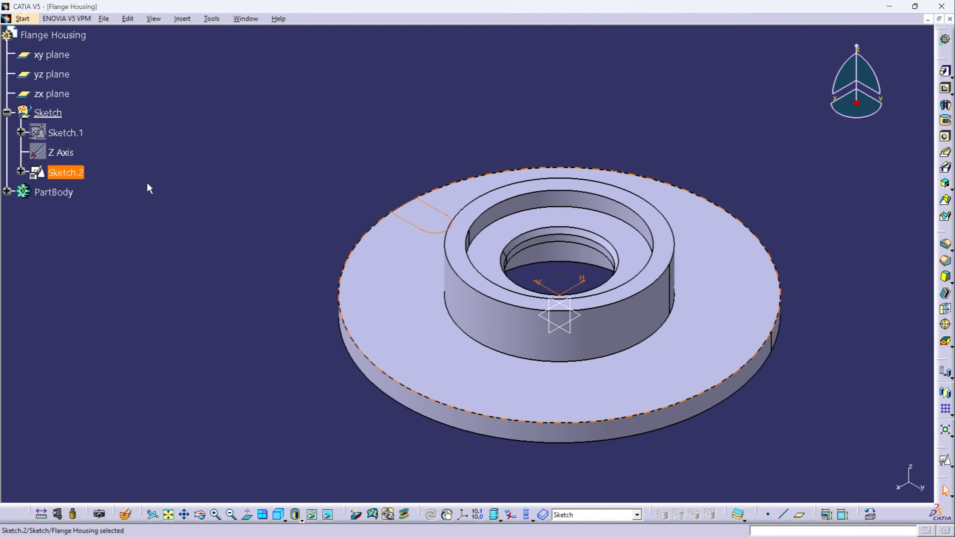
- Define PartBody as the in-work object
left_click(59, 192)
right_click(59, 193)
left_click(90, 277)
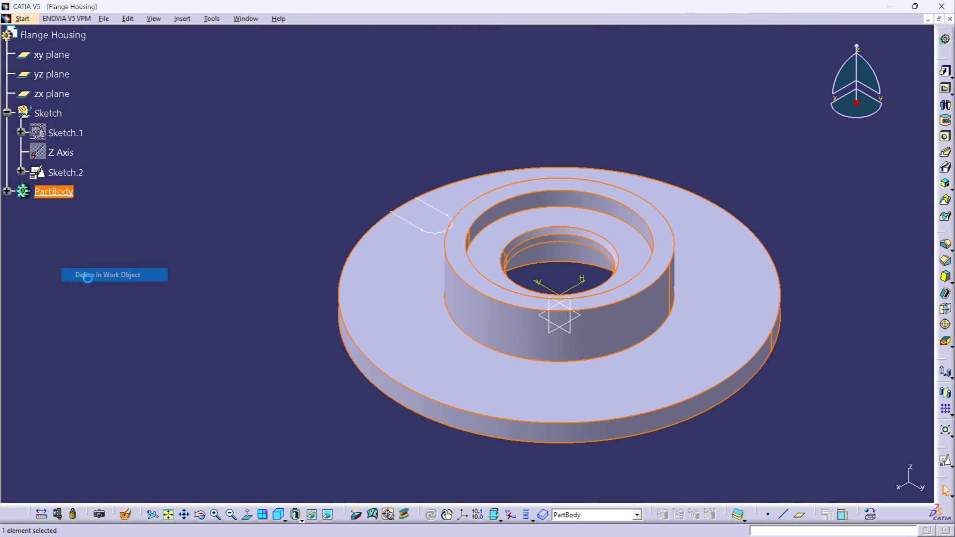
- Cut a pocket from the slot profile Sketch.2 with the limit type Up to next
left_click(67, 173)
left_click(945, 260)
left_click(906, 339)
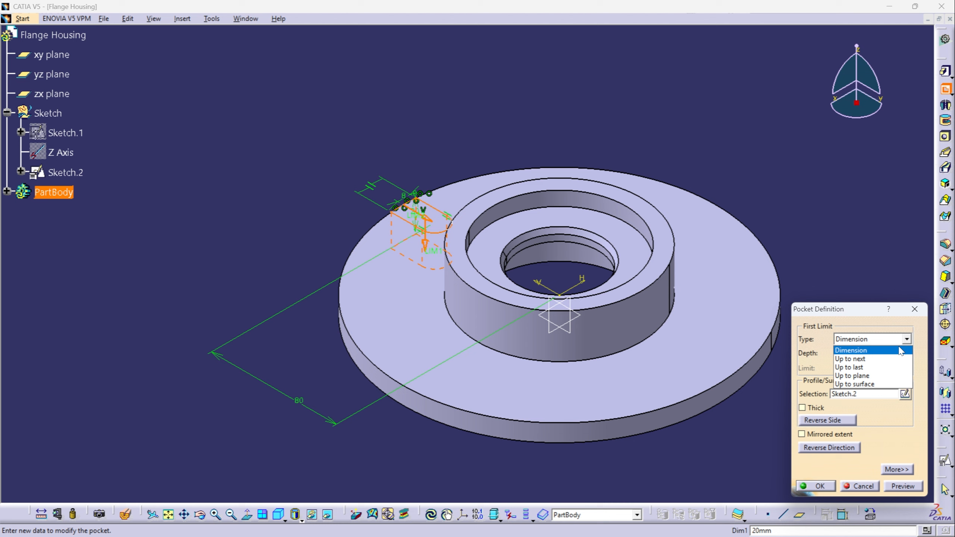
left_click(876, 360)
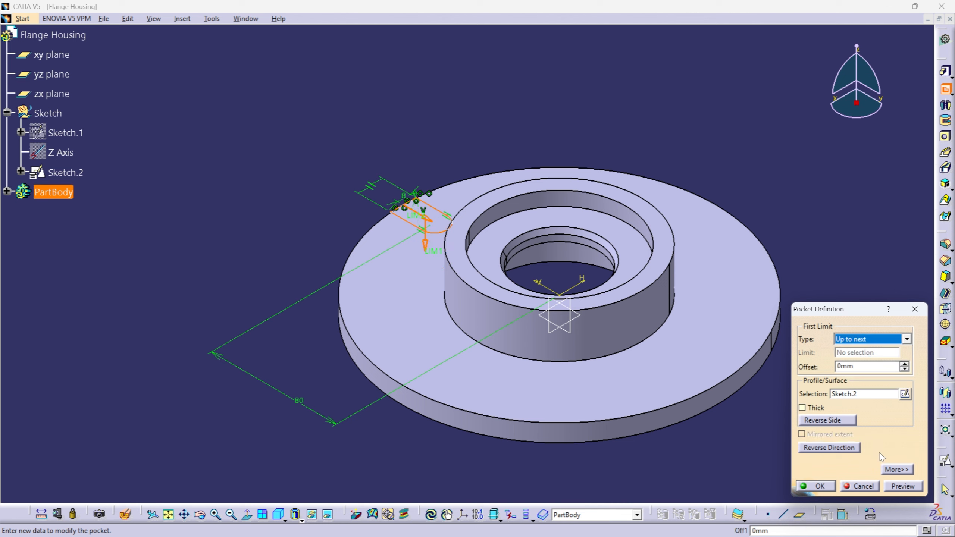
left_click(891, 486)
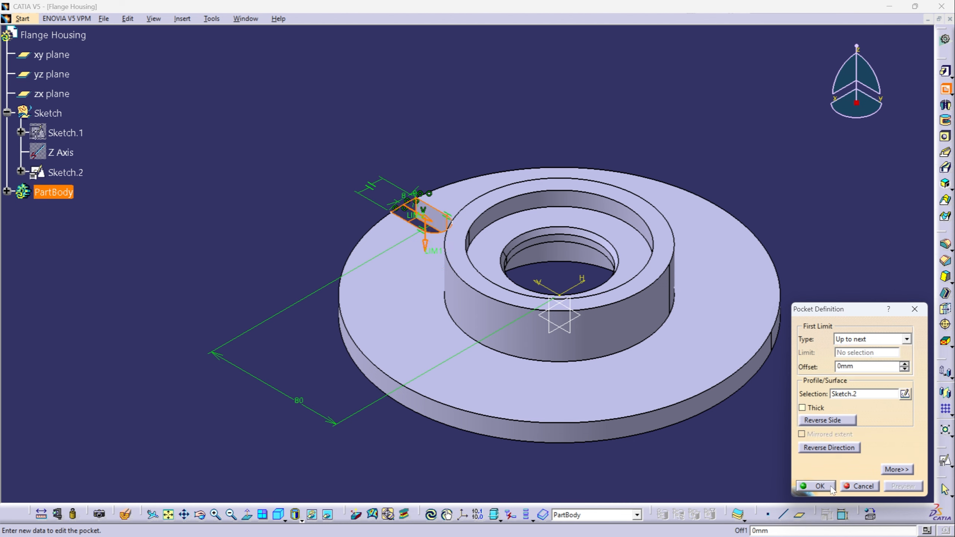
left_click(817, 486)
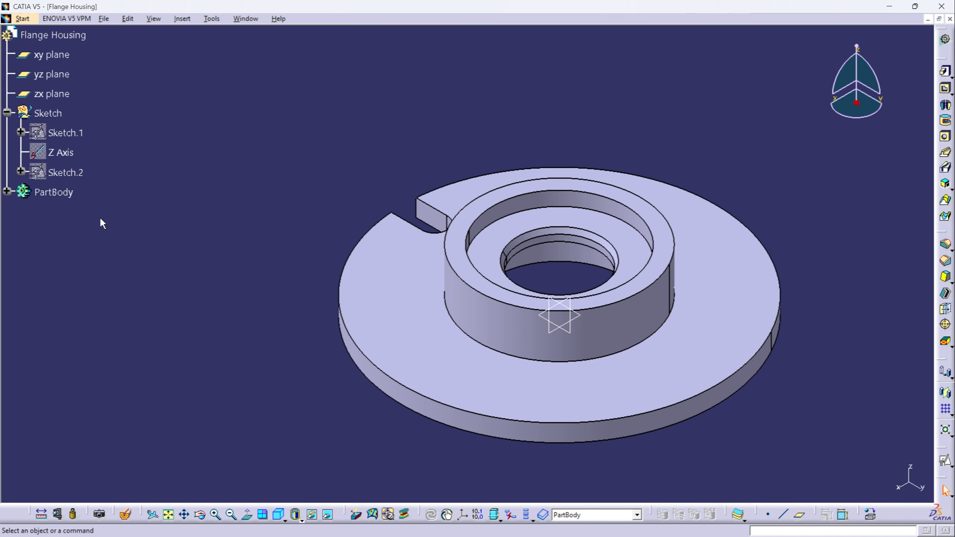
- Define PartBody as the in-work object again and expand its features in the specification tree
right_click(56, 192)
left_click(101, 272)
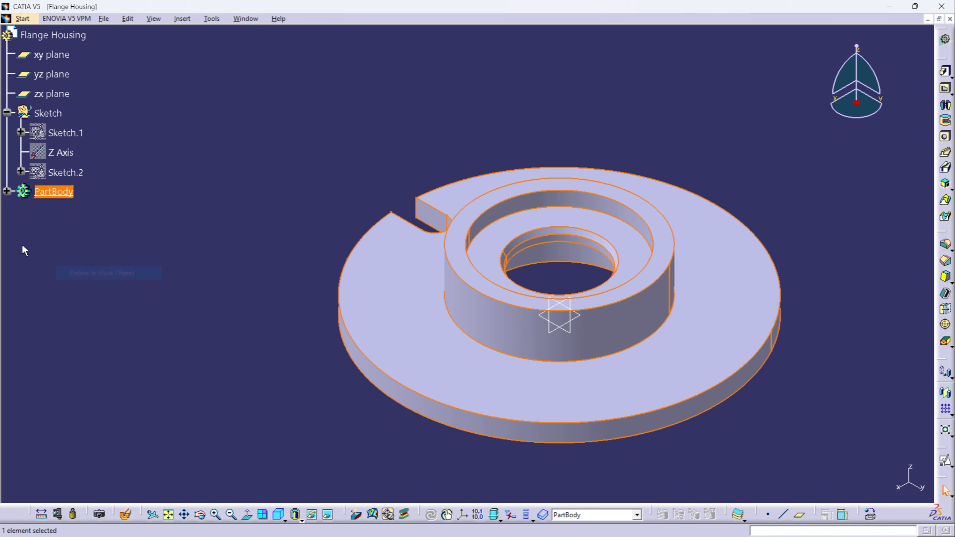
left_click(7, 191)
left_click(122, 292)
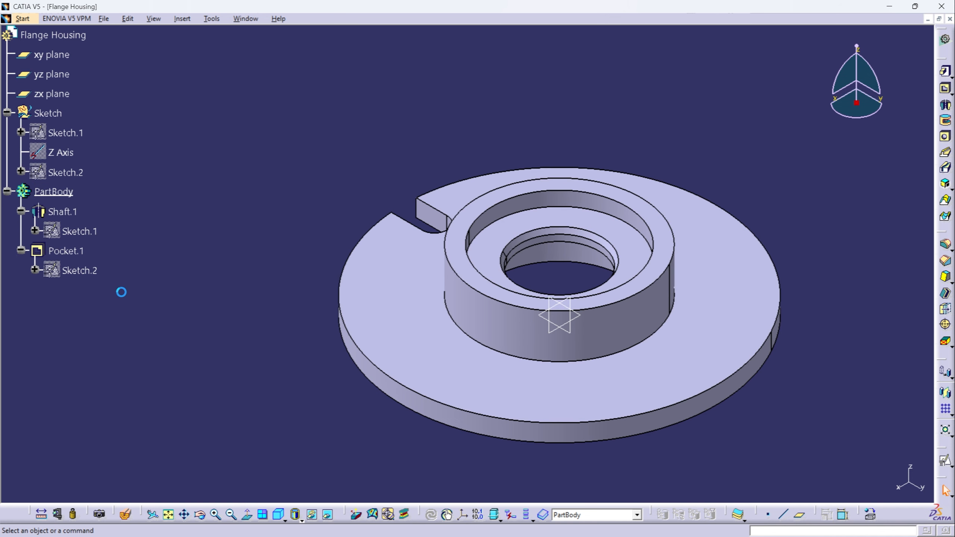
- Circular-pattern the slot pocket with 4 instances at 90deg angular spacing, using the flange's outer rim face as reference
left_click(64, 249)
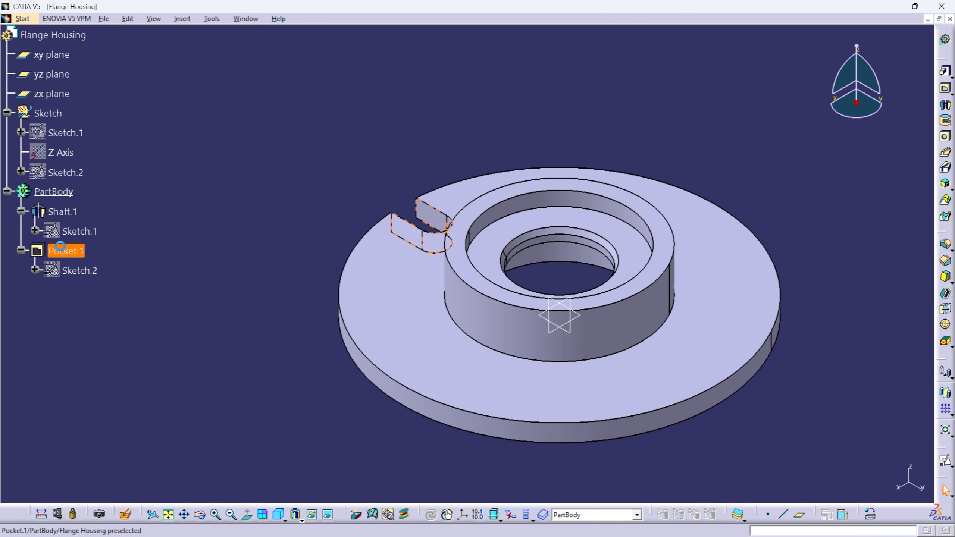
left_click(950, 415)
left_click(927, 423)
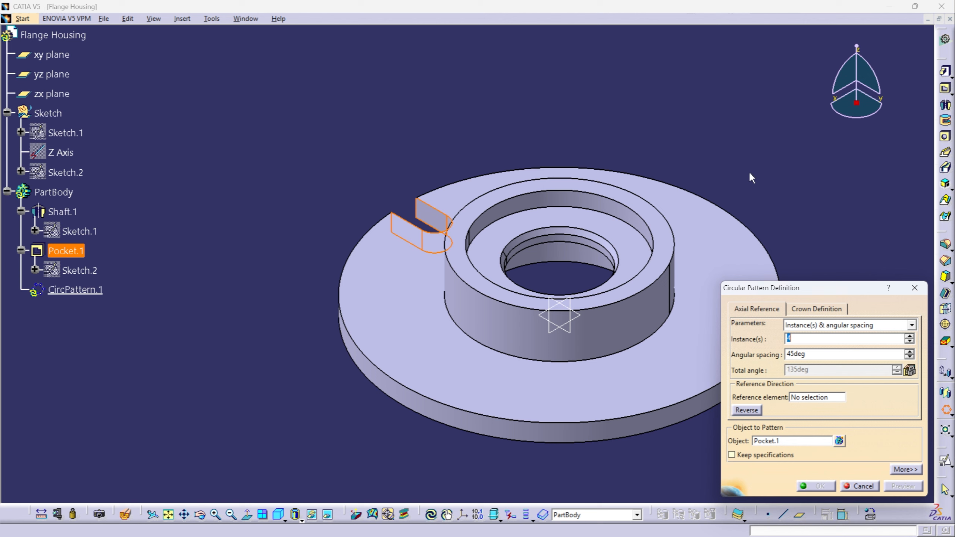
key("Tab")
type("90")
key("Return")
left_click(811, 398)
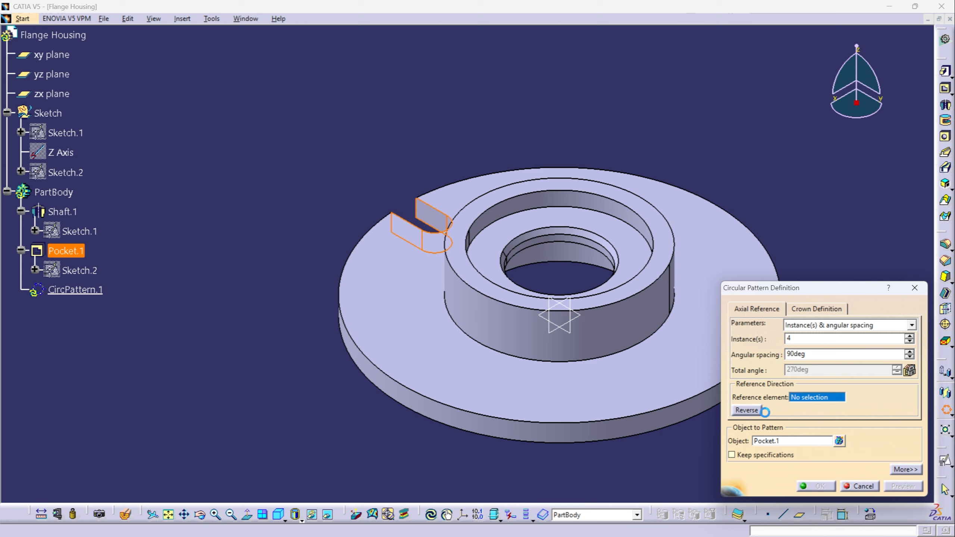
left_click(594, 429)
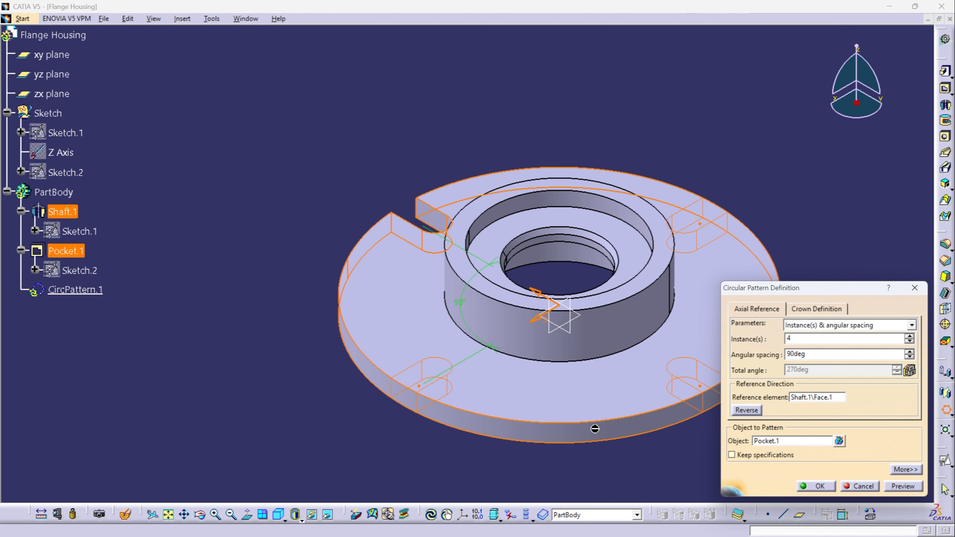
left_click(825, 487)
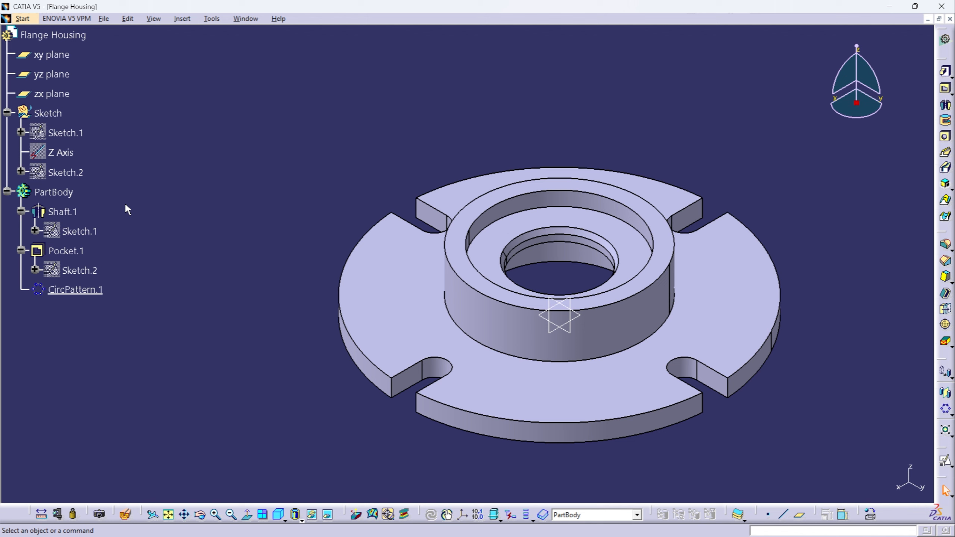
- Define the Sketch set as the in-work object and open a positioned sketch on the flange's upper face with the H direction reversed
right_click(48, 113)
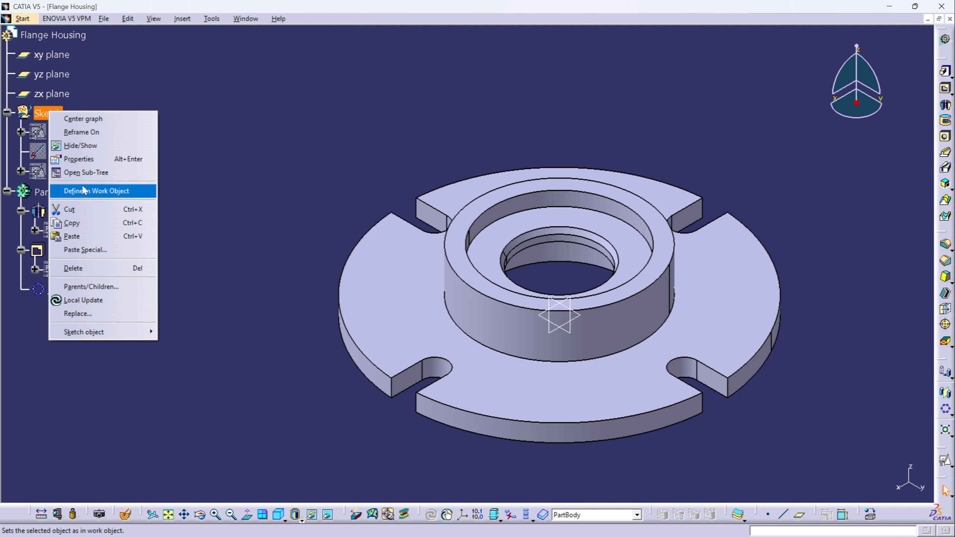
left_click(83, 191)
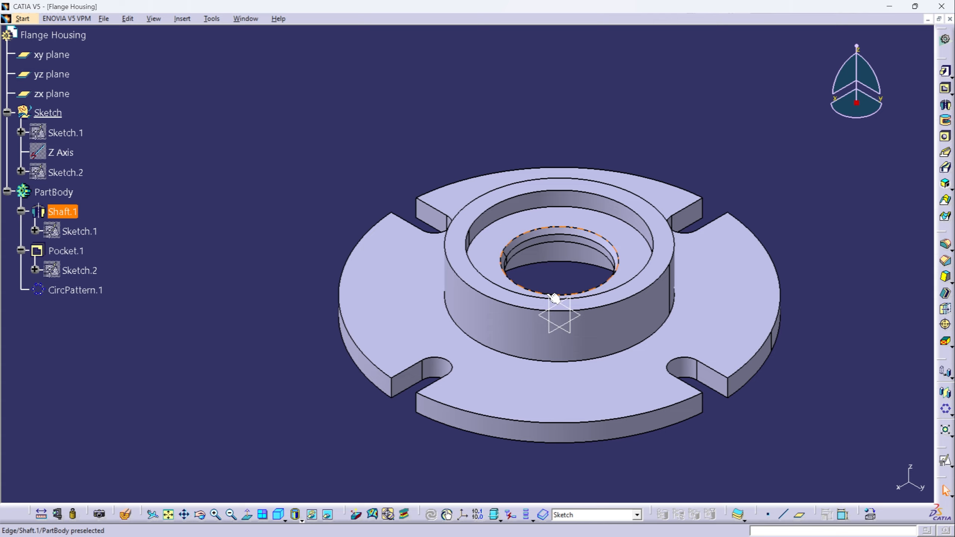
middle_click_drag(557, 300, 509, 353)
middle_click_drag(498, 393, 381, 240)
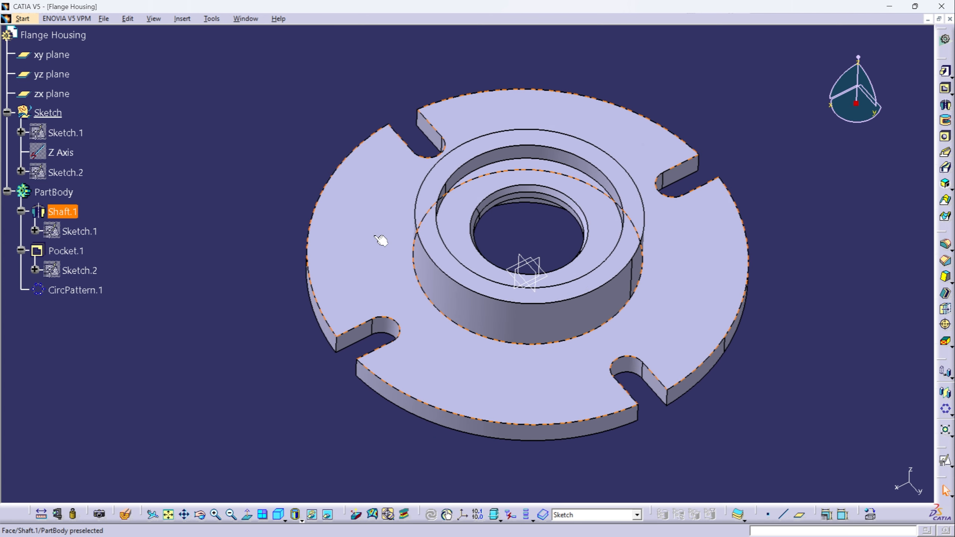
left_click(381, 239)
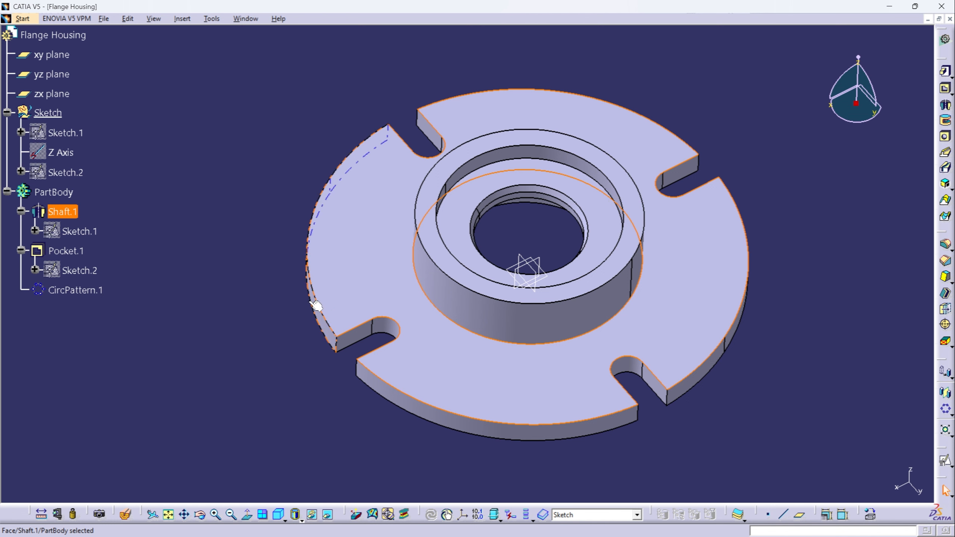
left_click(946, 461)
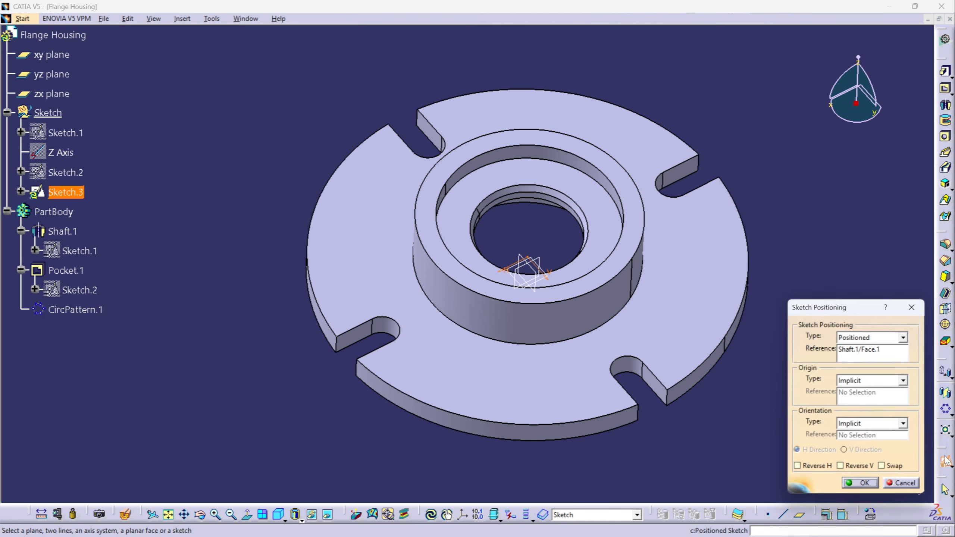
left_click(825, 473)
left_click(848, 469)
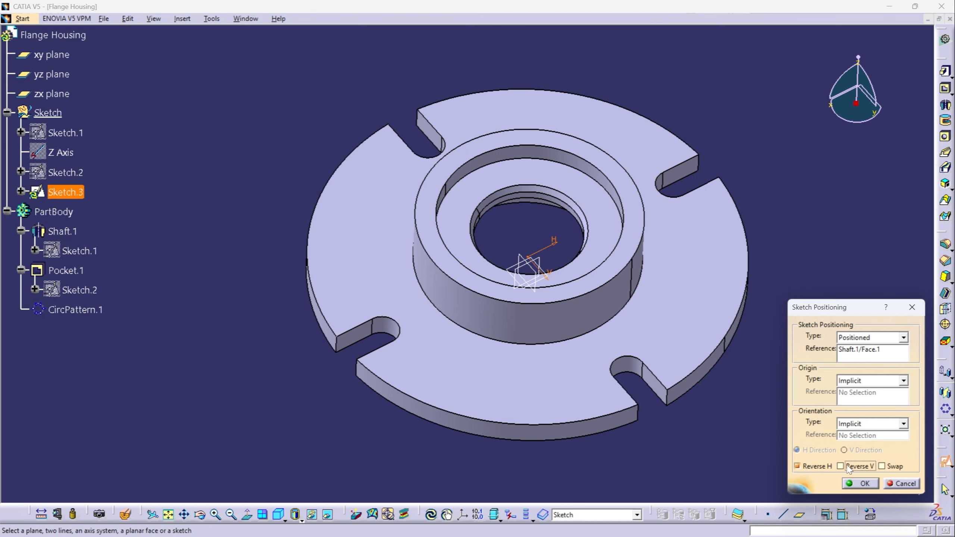
left_click(859, 483)
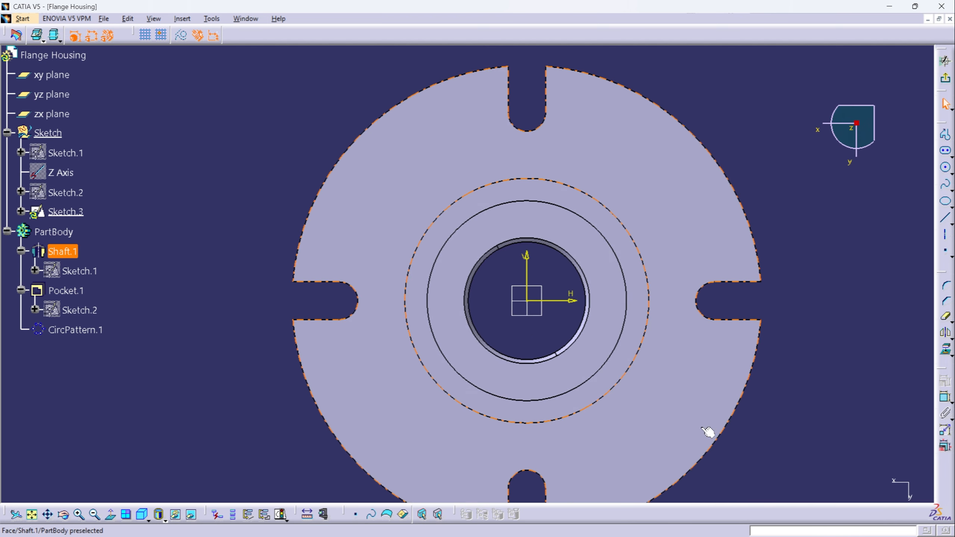
- Sketch a diagonal elongated hole of about 8.7 mm radius across the boss edge, with its outer centre at about H 48 mm, V 48 mm
middle_click_drag(659, 402, 662, 412)
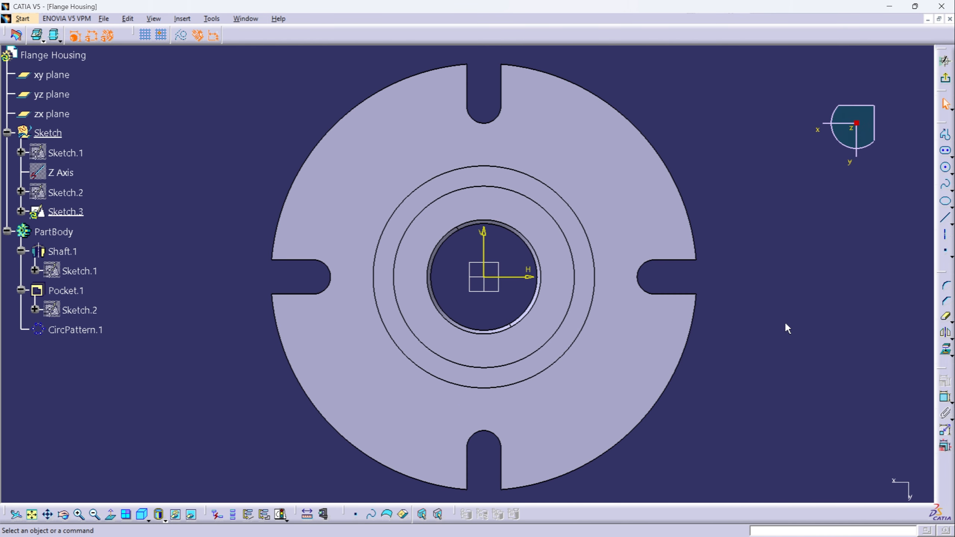
left_click(946, 152)
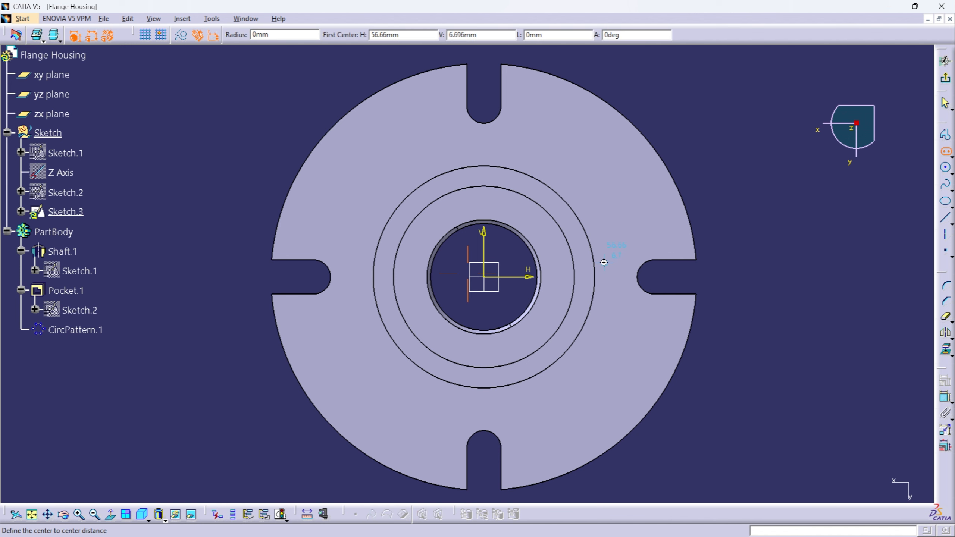
mouse_move(603, 266)
middle_mouse_down()
mouse_move(606, 238)
mouse_move(635, 216)
mouse_move(594, 235)
middle_mouse_up()
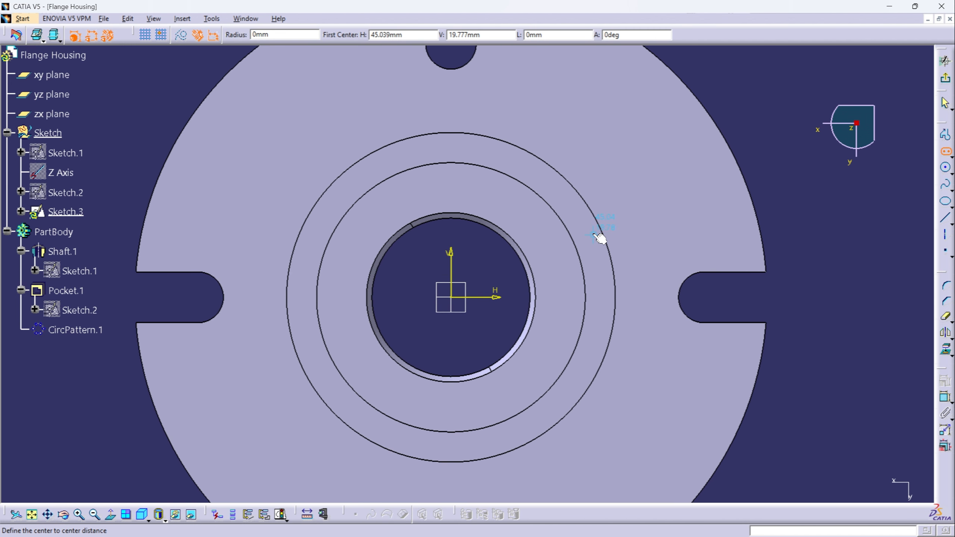
left_click(604, 142)
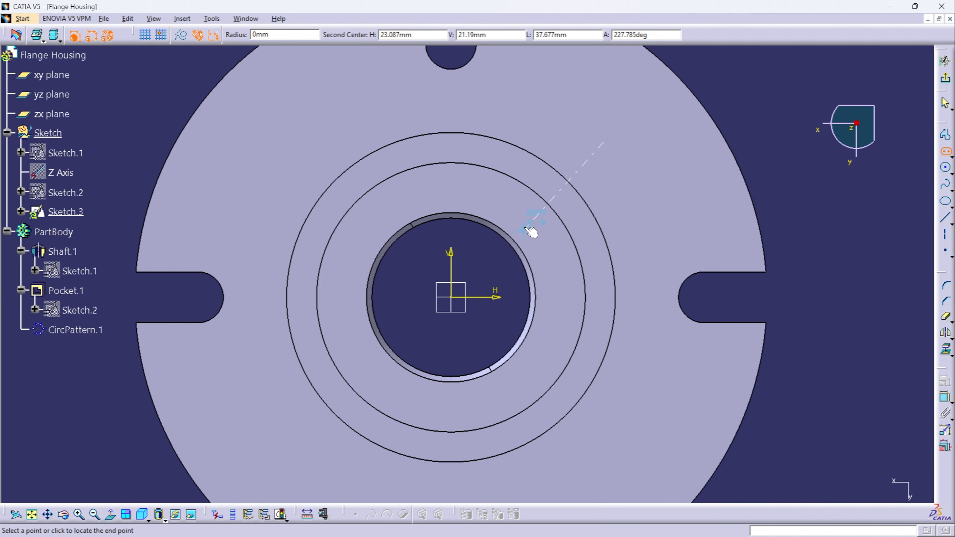
left_click(557, 193)
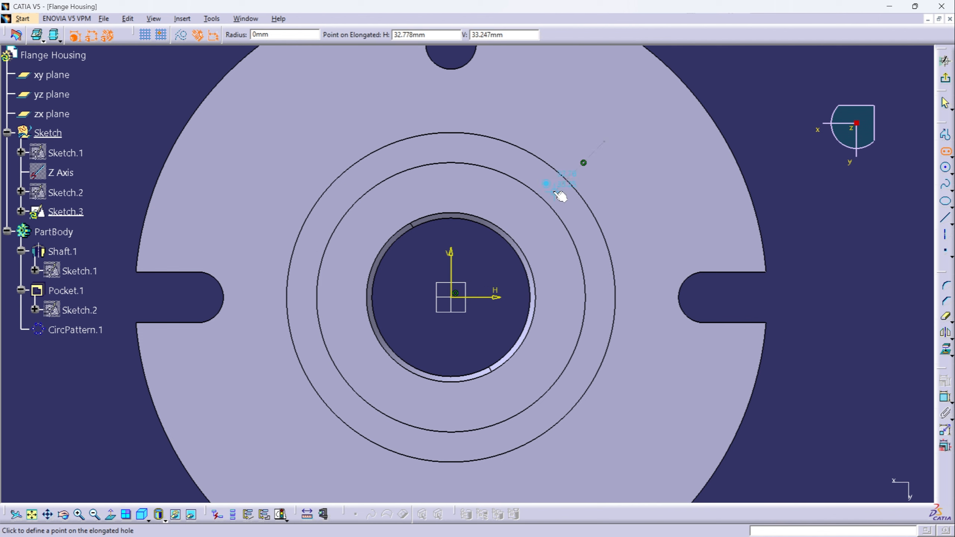
left_click(606, 185)
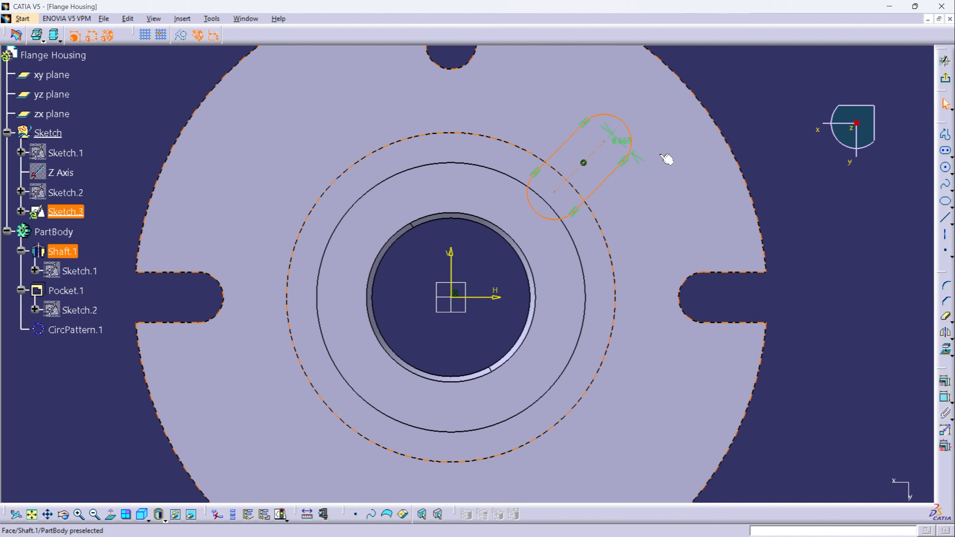
- Set the elongated hole's radius to 14 mm
double_click(620, 141)
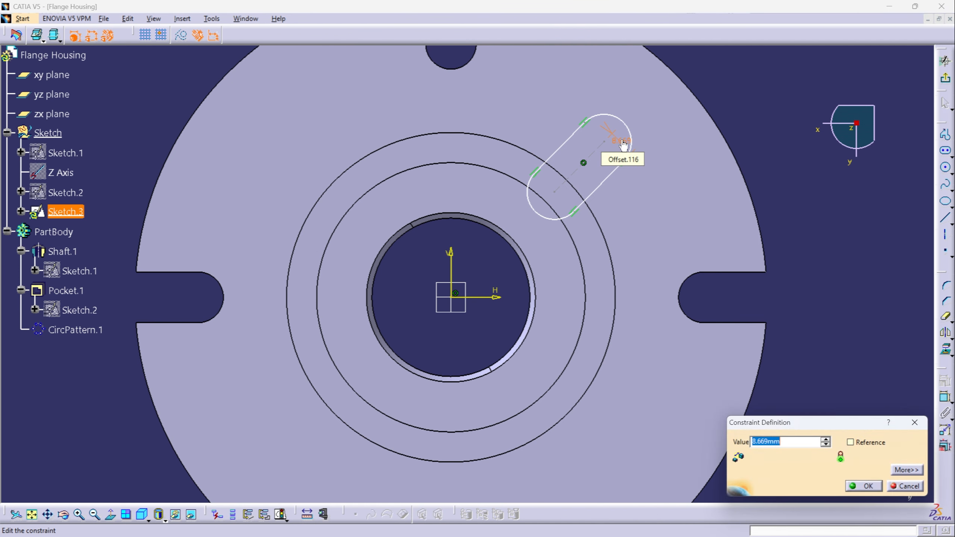
type("14")
key("Return")
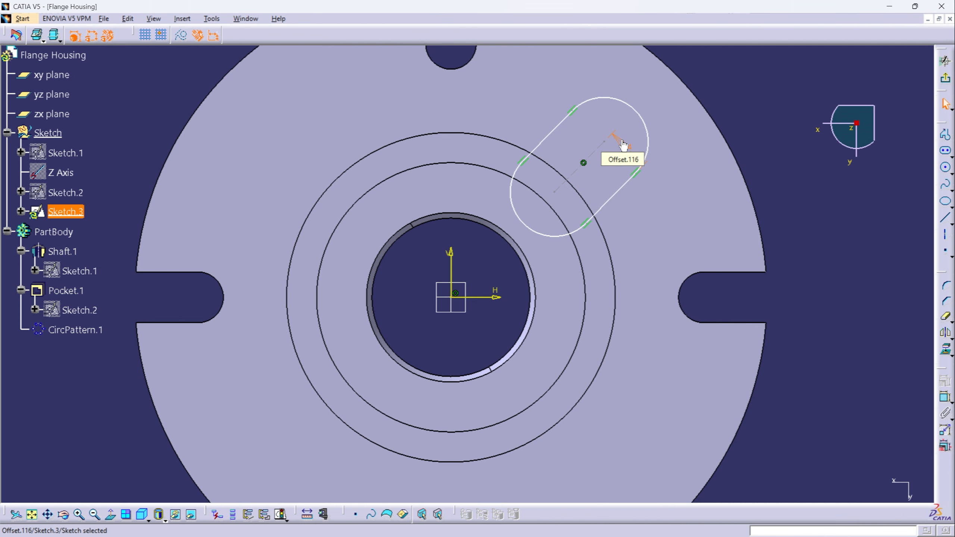
left_click(778, 204)
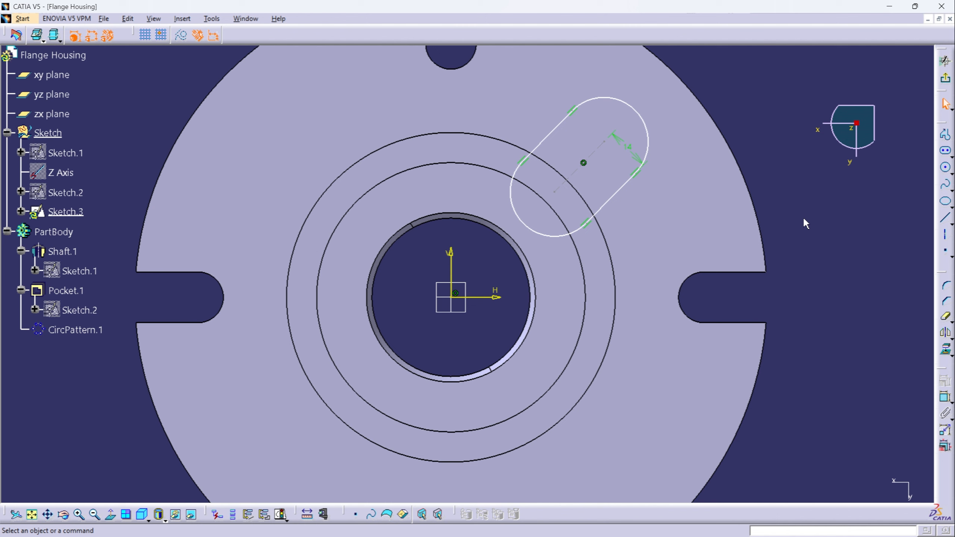
- Project the boss's outer circular edge onto the sketch plane and quick-trim away the elongated hole's inner end arc
left_click(610, 254)
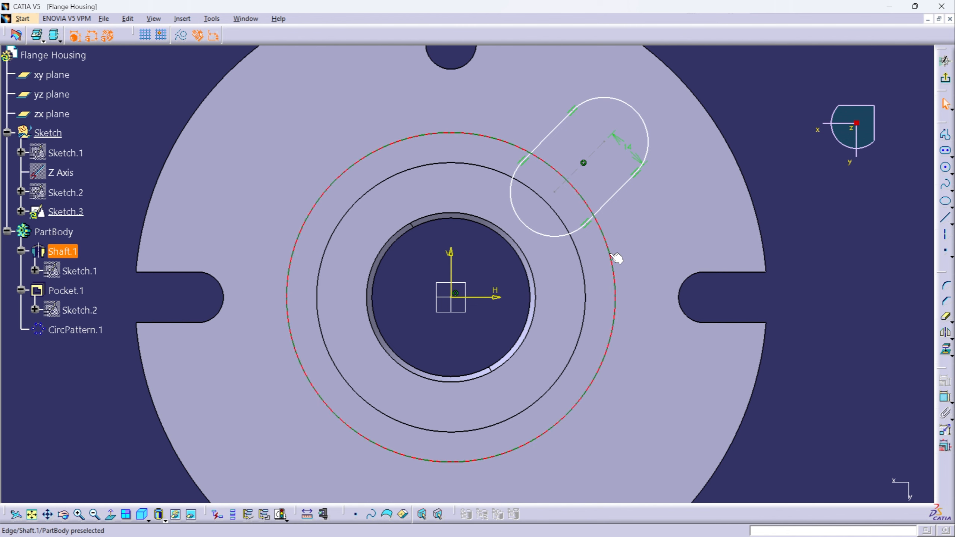
left_click(945, 350)
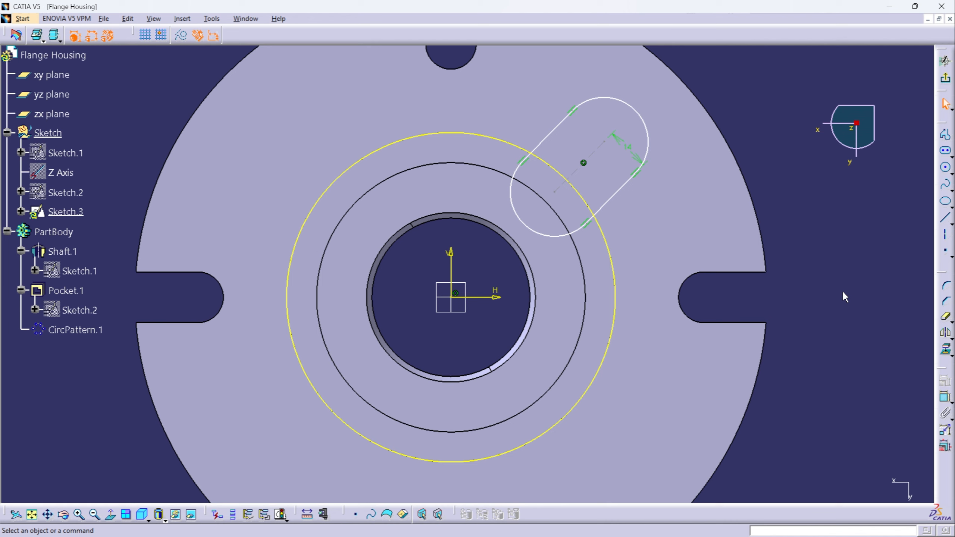
left_click(947, 320)
mouse_move(669, 265)
middle_mouse_down("ctrl")
mouse_move(659, 196)
mouse_move(604, 344)
middle_mouse_up("ctrl")
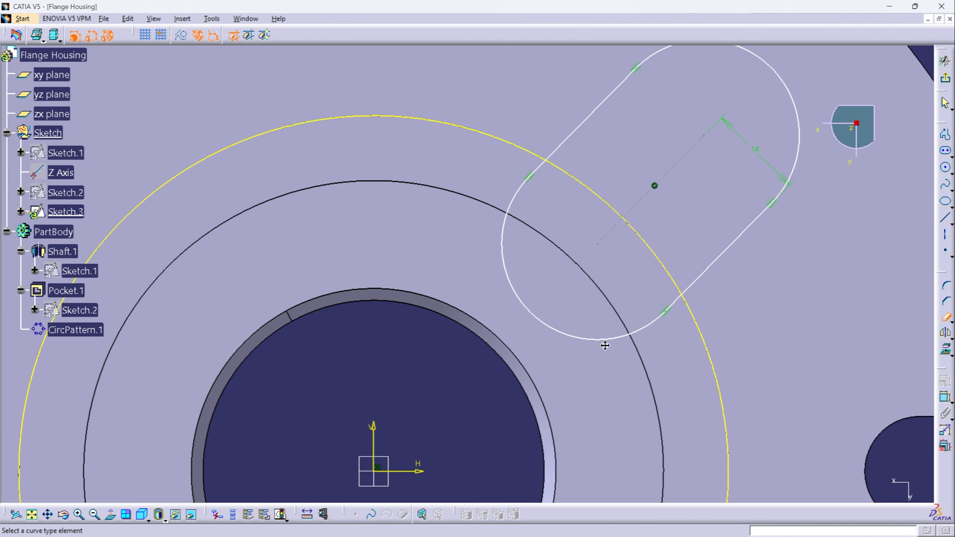
left_click(512, 202)
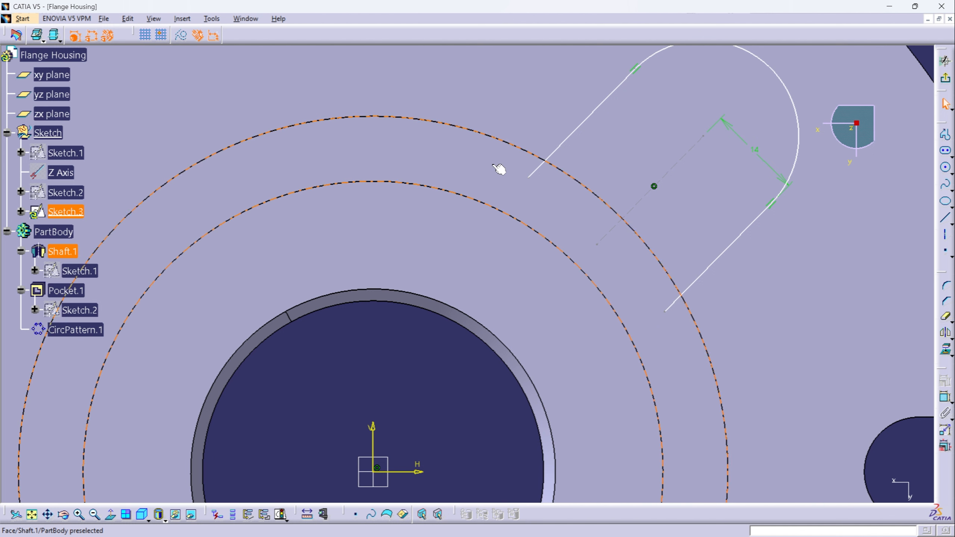
- Quick-trim the projected circle, keeping only the arc between the slot's two straight sides
middle_click_drag(610, 277, 631, 341, "ctrl")
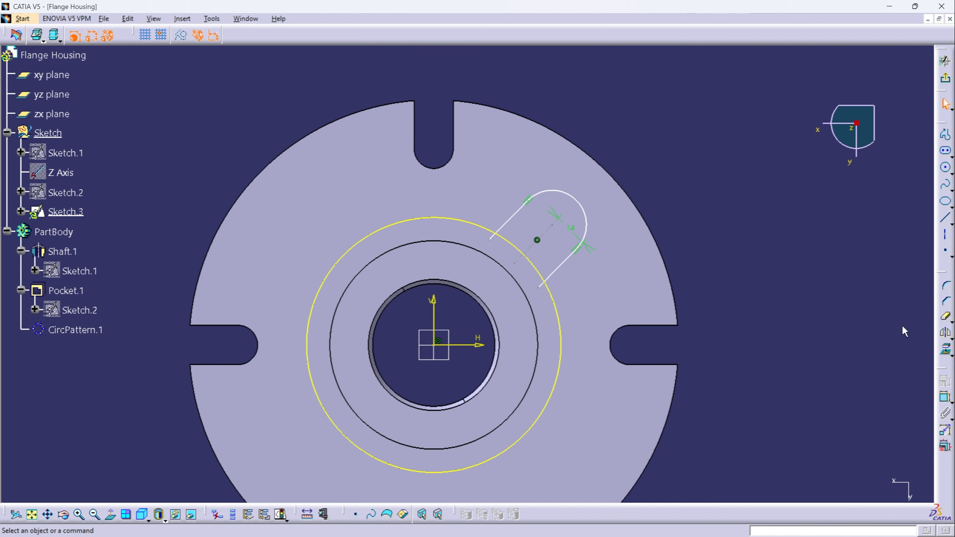
left_click(945, 316)
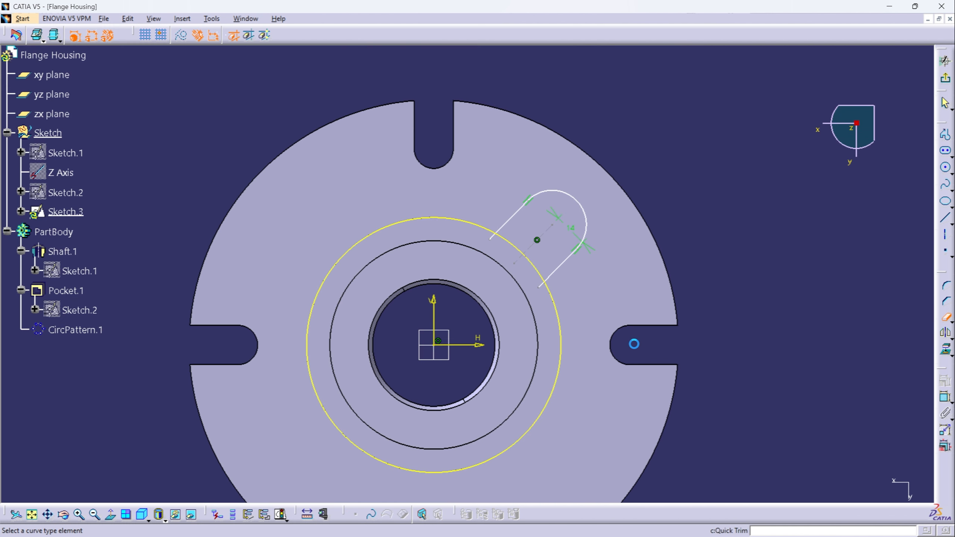
left_click(560, 374)
- Trim both straight sides of the slot against the projected arc to close the profile
mouse_move(584, 316)
middle_mouse_down()
mouse_move(584, 294)
mouse_move(618, 299)
middle_mouse_up()
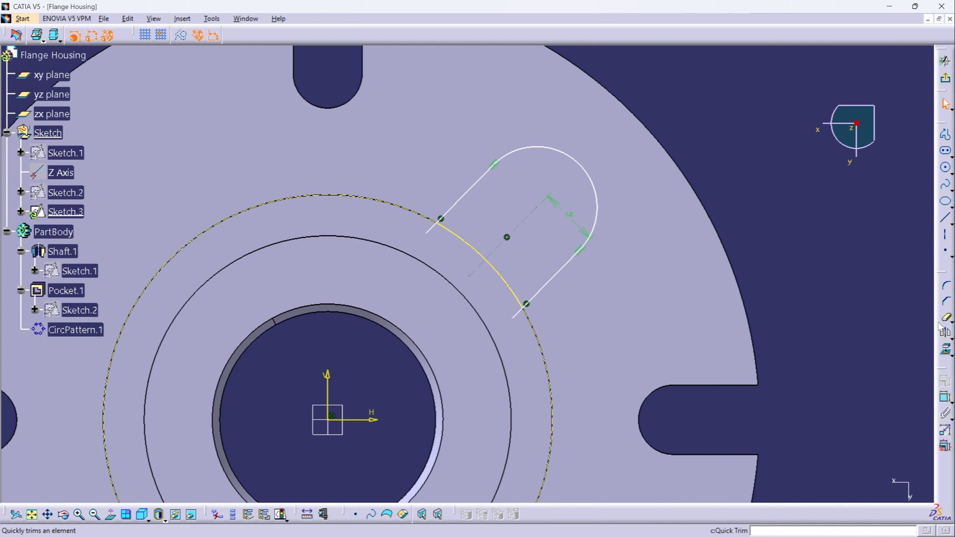
left_click(951, 322)
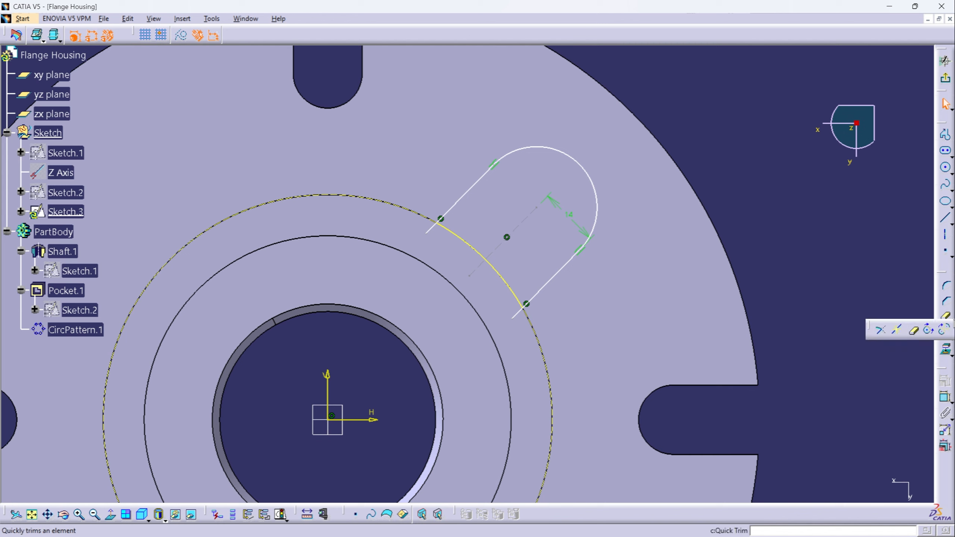
left_click(881, 331)
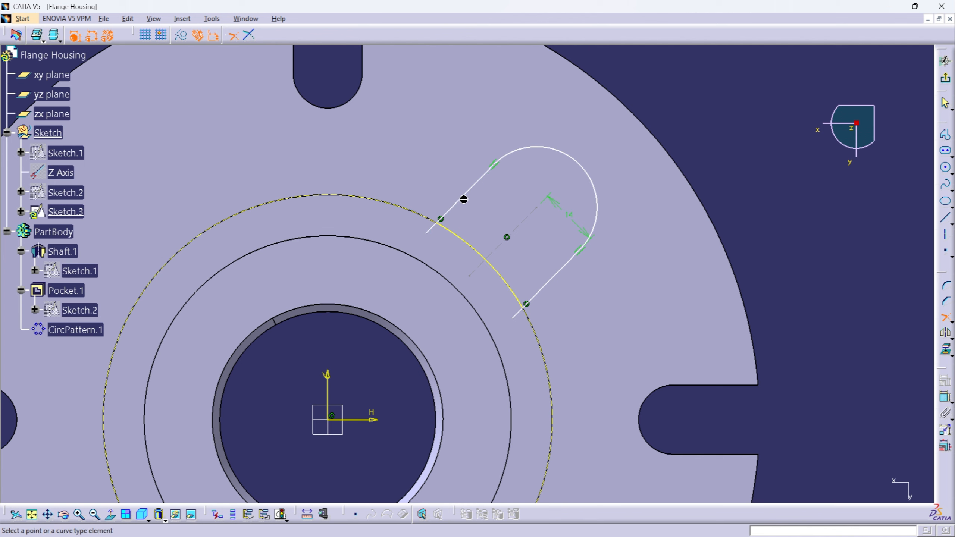
left_click(463, 196)
left_click(458, 237)
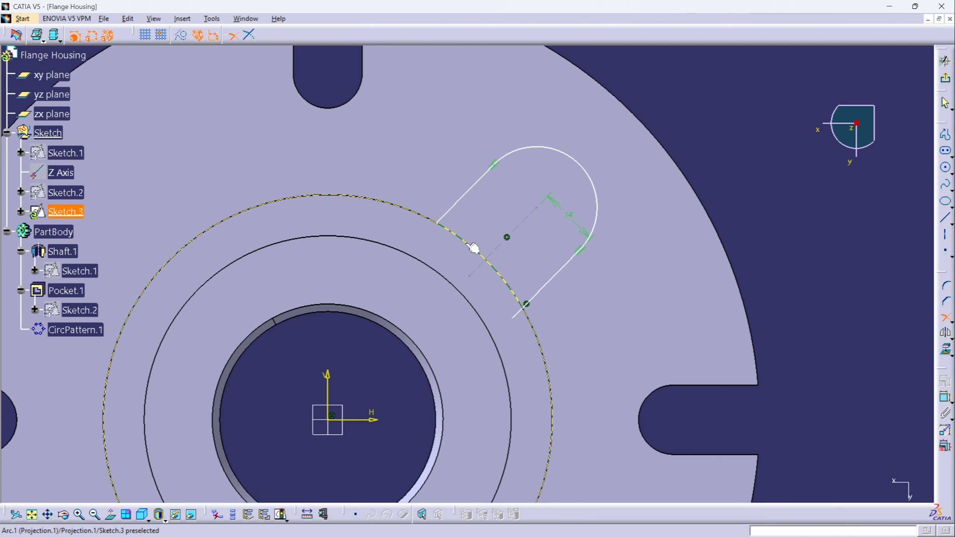
left_click(560, 278)
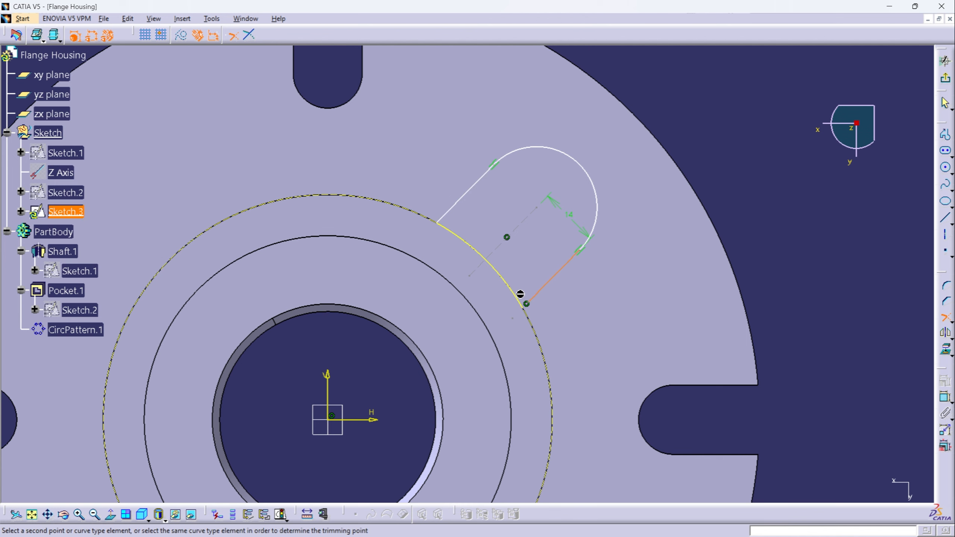
left_click(524, 301)
mouse_move(784, 240)
middle_mouse_down()
mouse_move(727, 191)
mouse_move(560, 236)
mouse_move(563, 271)
middle_mouse_up()
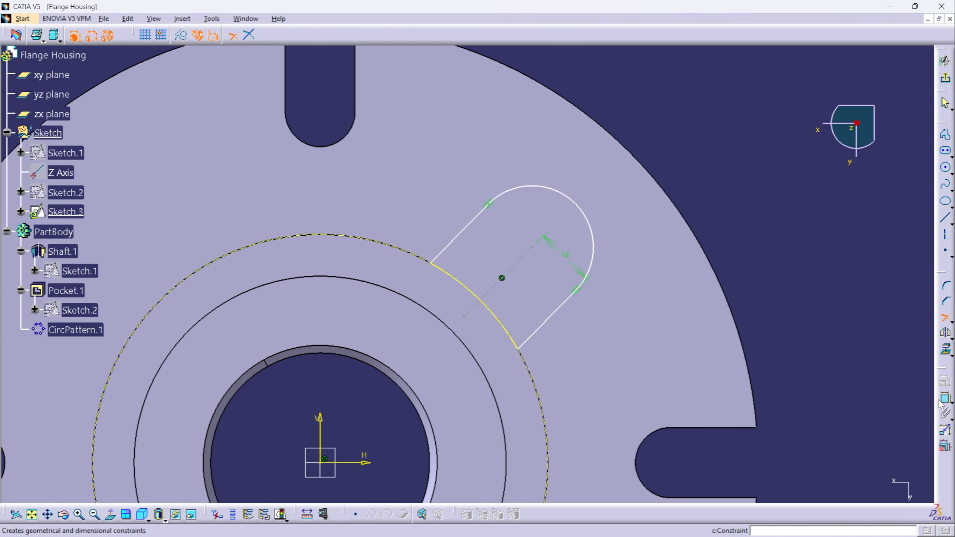
left_click(944, 319)
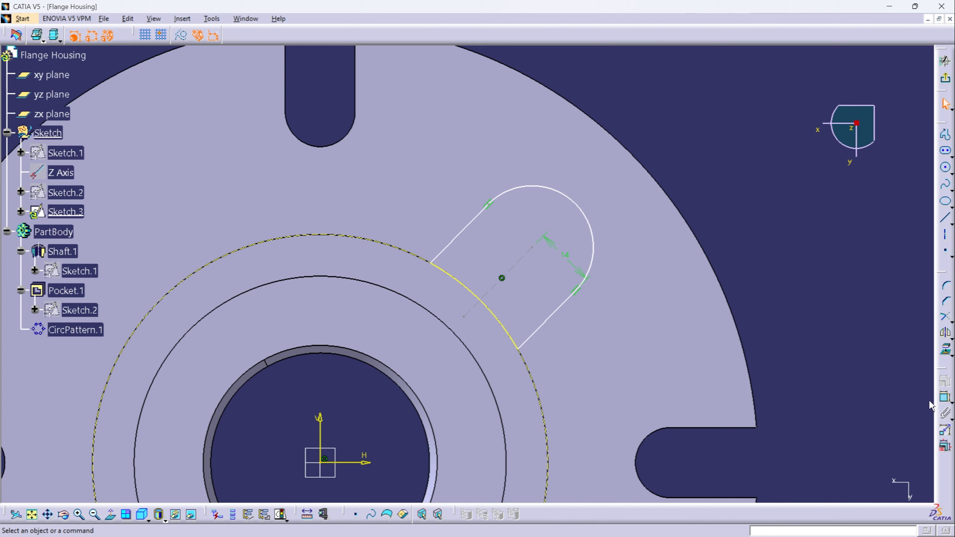
- Add a parallelism constraint between the slot profile's two straight sides, with its symbol placed outside the flange
left_click(946, 399)
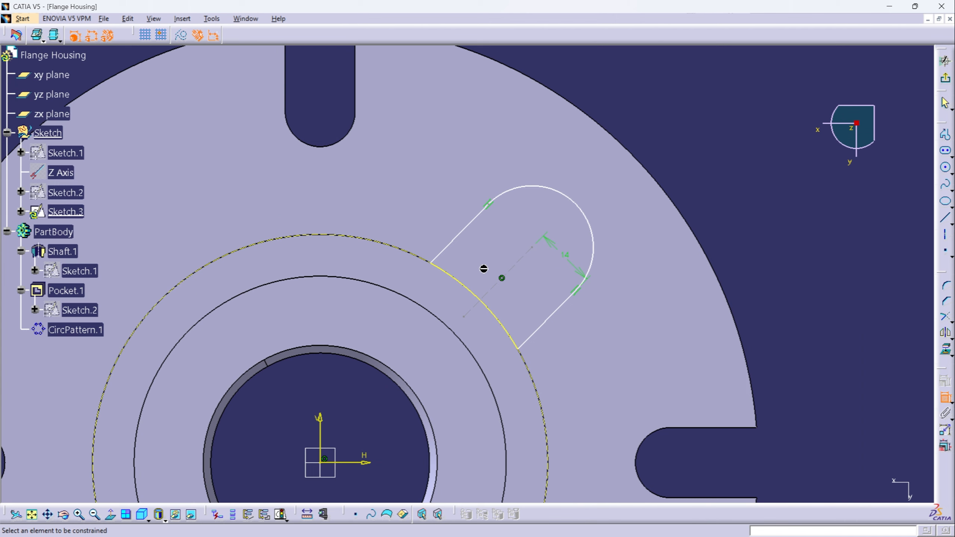
mouse_move(466, 253)
middle_mouse_down()
mouse_move(480, 267)
mouse_move(489, 213)
middle_mouse_up()
left_click(465, 224)
left_click(631, 377)
right_click(509, 264)
left_click(536, 380)
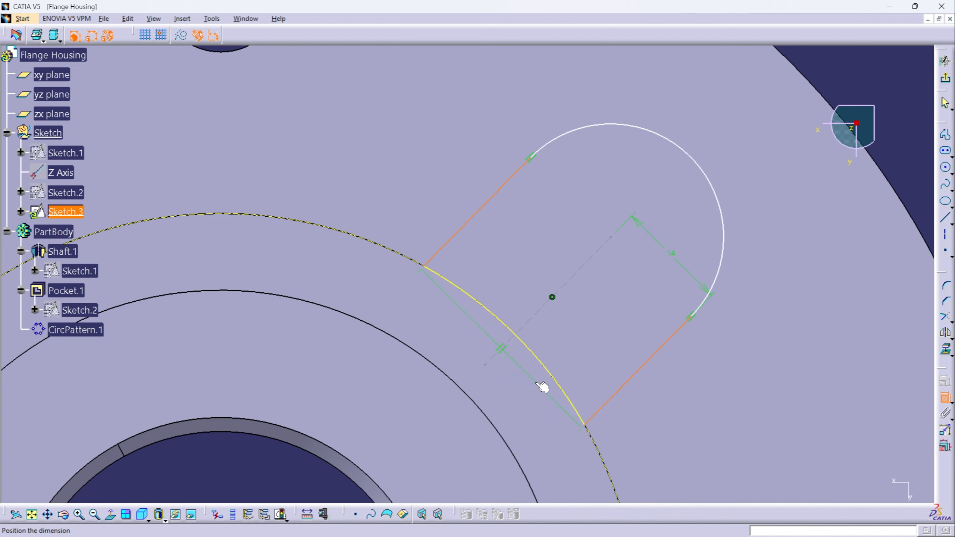
mouse_move(596, 331)
middle_mouse_down()
mouse_move(593, 351)
mouse_move(625, 306)
middle_mouse_up()
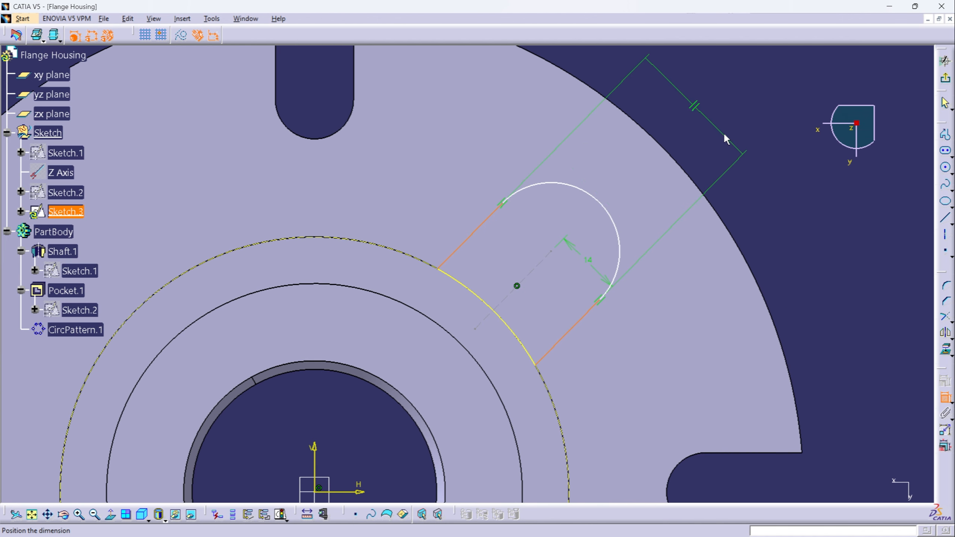
left_click(722, 120)
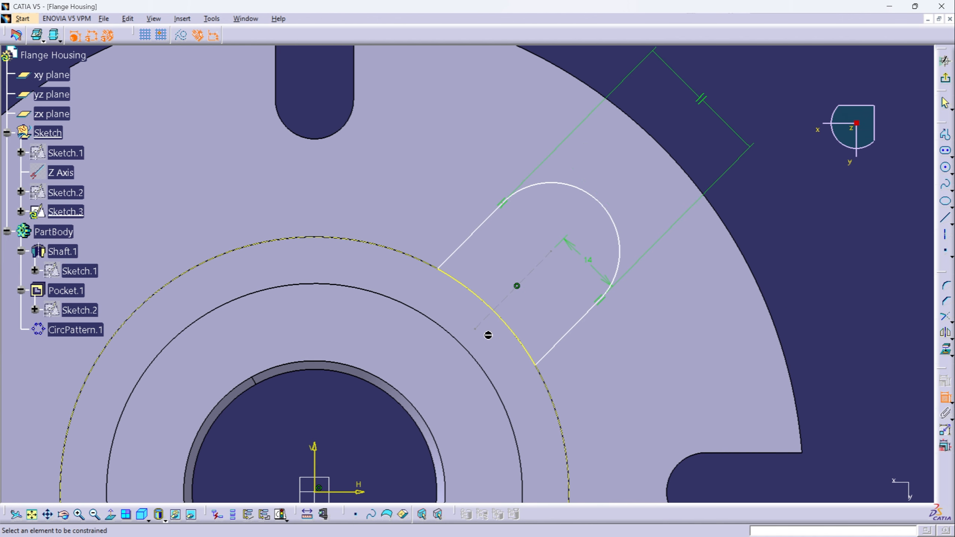
- Add a coincidence constraint between the inner endpoint of the slot profile's centre line and the projected boss arc
mouse_move(488, 335)
middle_mouse_down()
mouse_move(467, 290)
mouse_move(472, 309)
middle_mouse_up()
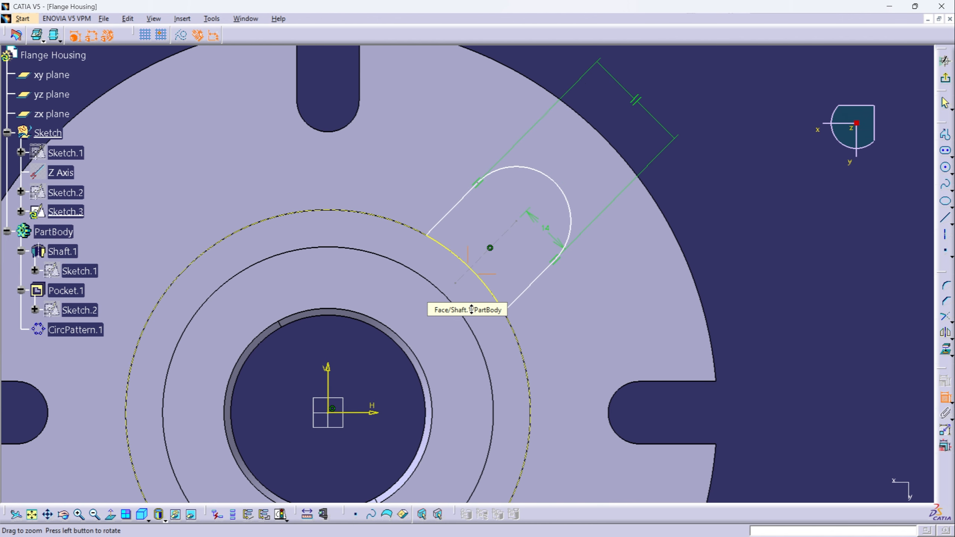
left_click(457, 284)
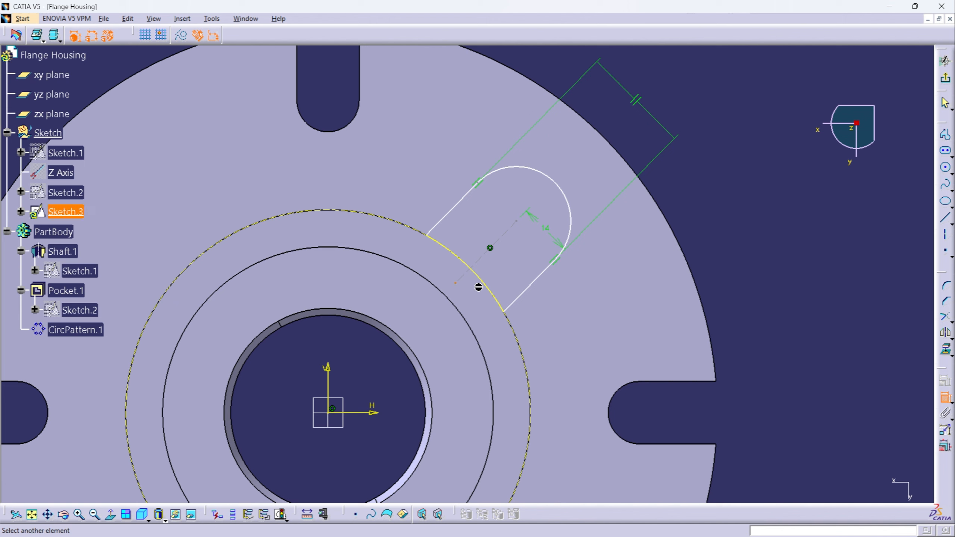
left_click(482, 280)
right_click(408, 340)
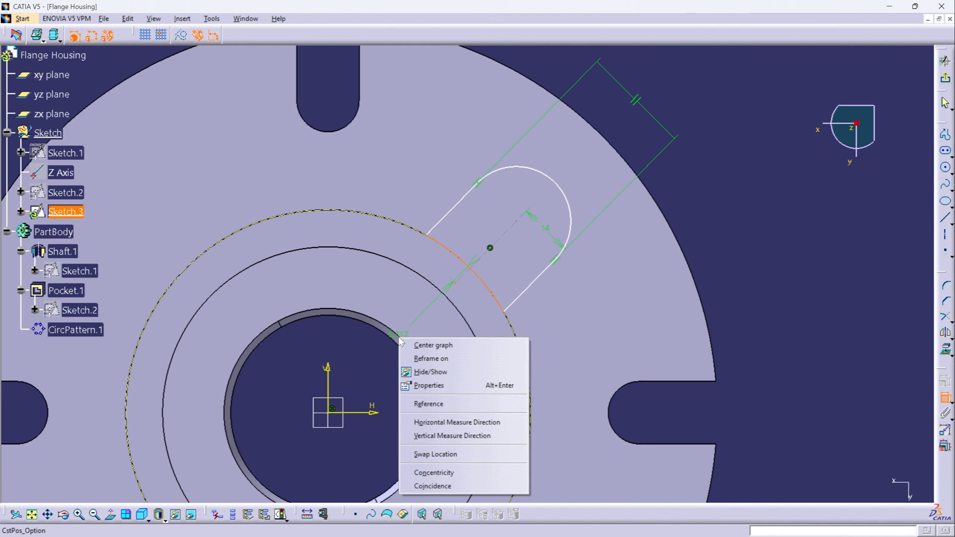
left_click(428, 486)
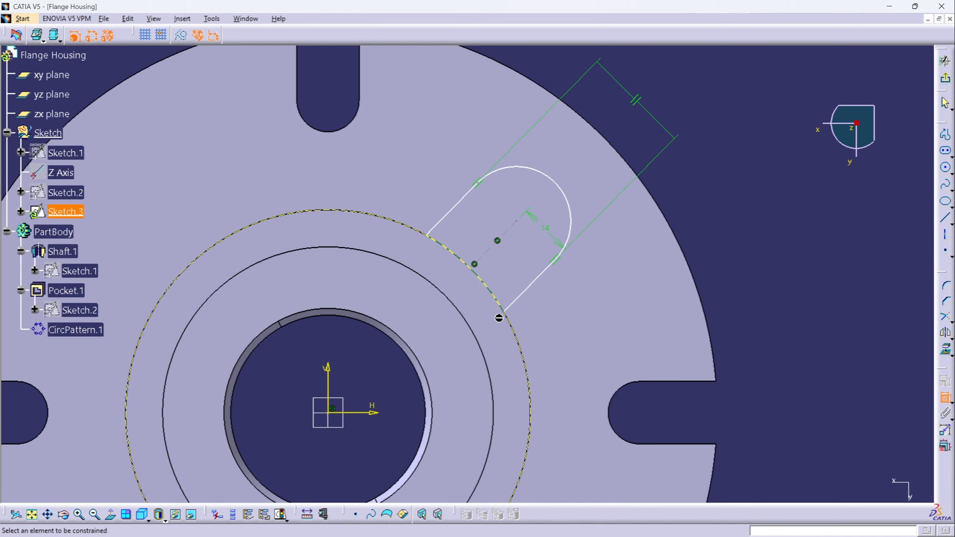
- Dimension the distance from the sketch origin to the centre of the profile's rounded end and set it to 65 mm
mouse_move(466, 359)
middle_mouse_down()
mouse_move(456, 320)
mouse_move(468, 343)
middle_mouse_up()
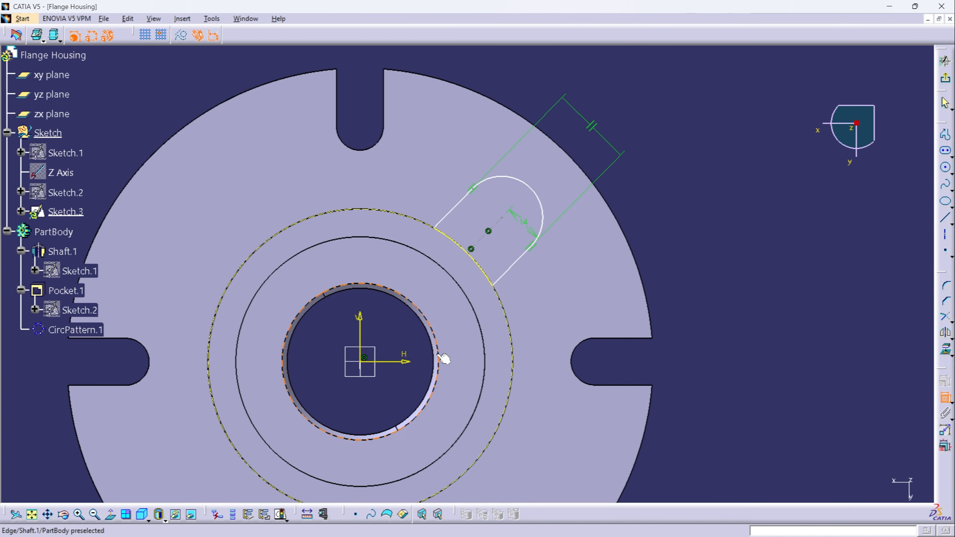
left_click(361, 361)
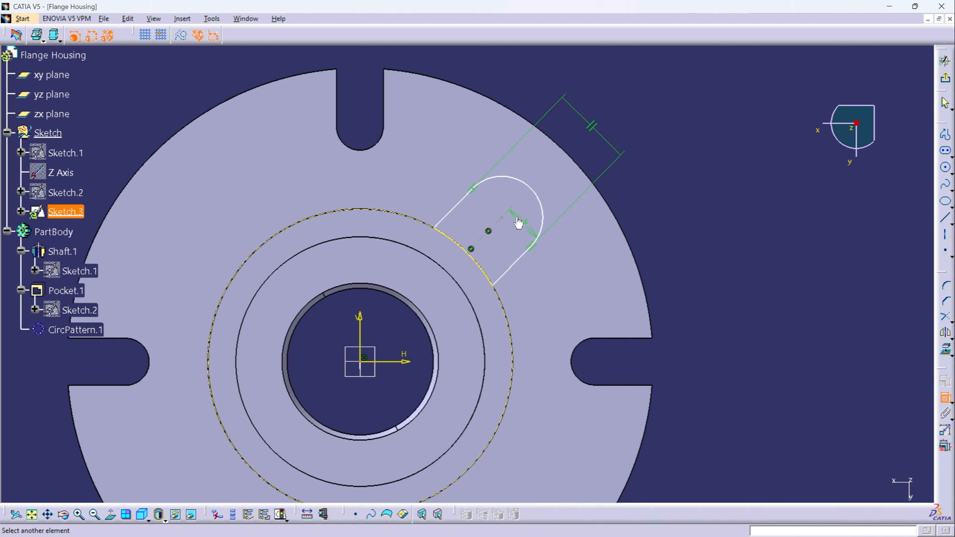
left_click(503, 218)
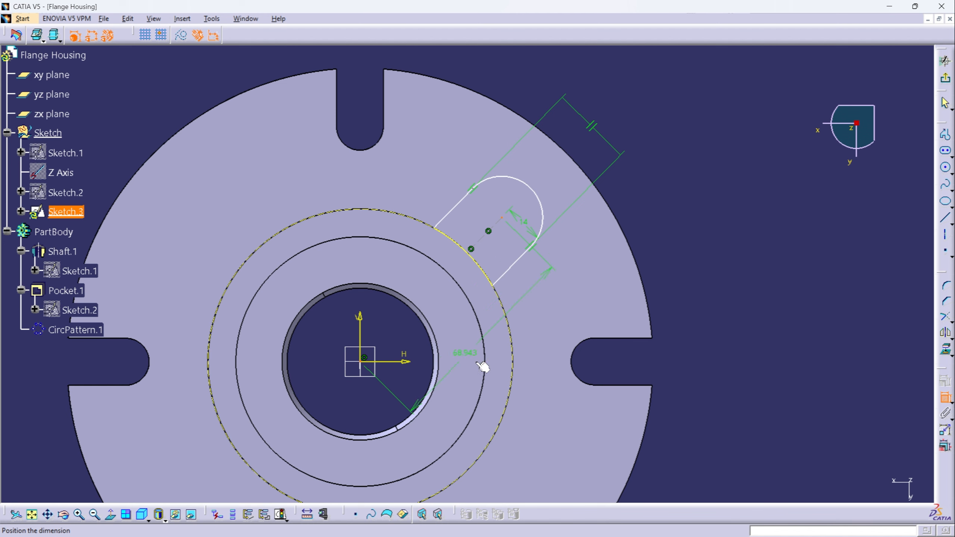
middle_click_drag(693, 437, 618, 363)
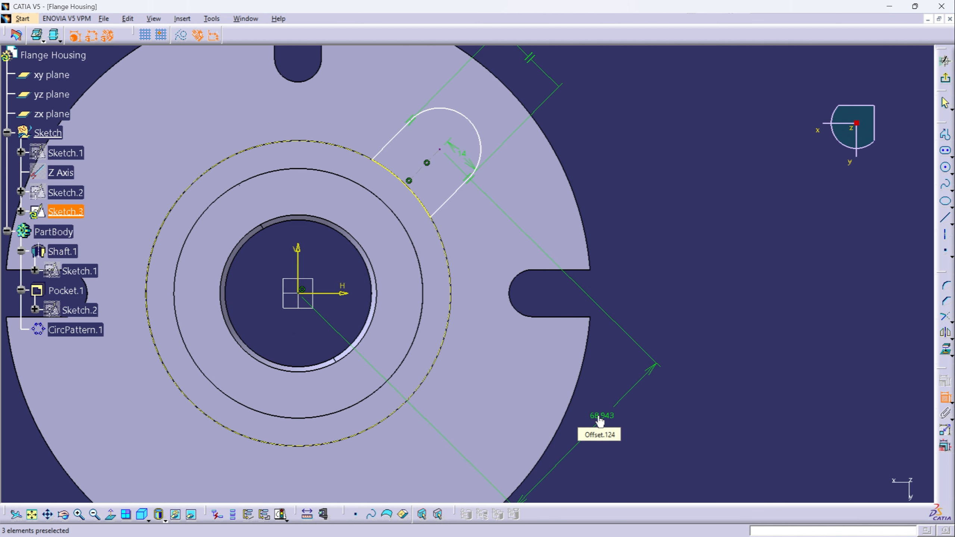
left_click(599, 422)
double_click(599, 422)
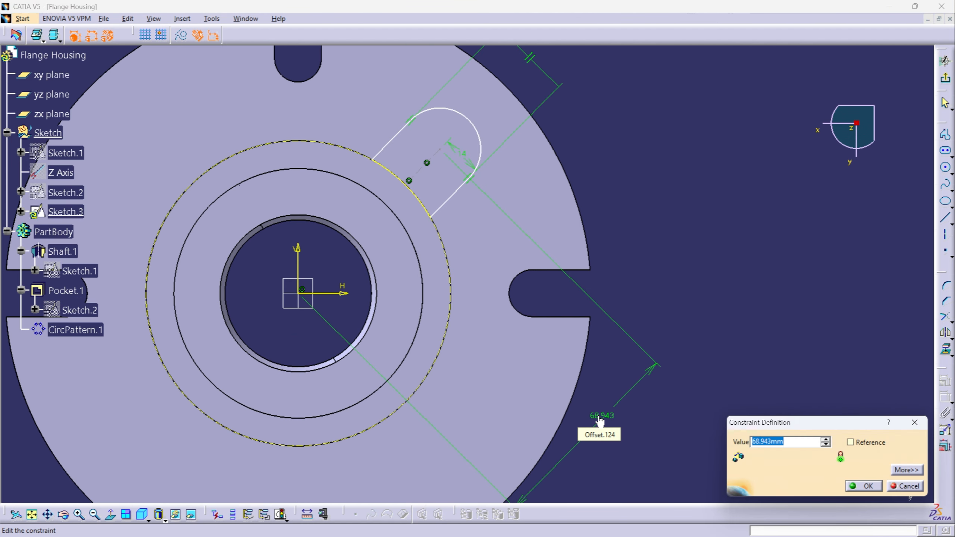
type("65")
key("Return")
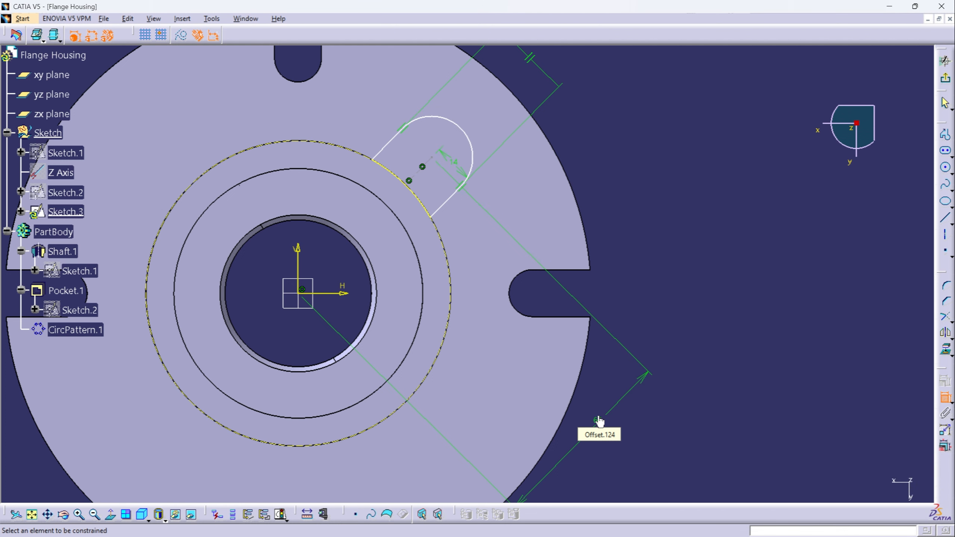
- Constrain the profile's centre line at 45° to the horizontal axis and exit the sketch
middle_click_drag(650, 307, 728, 336)
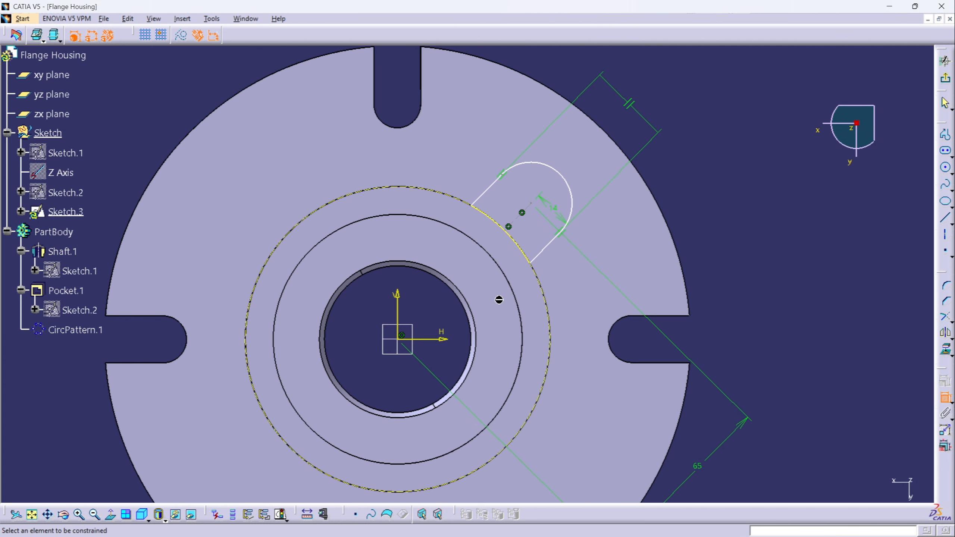
left_click(520, 214)
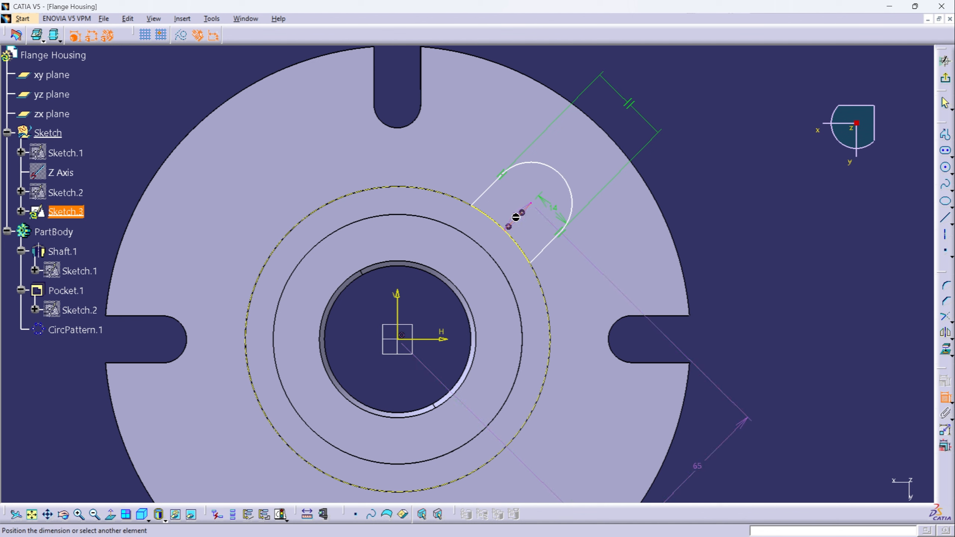
left_click(438, 341)
left_click(809, 234)
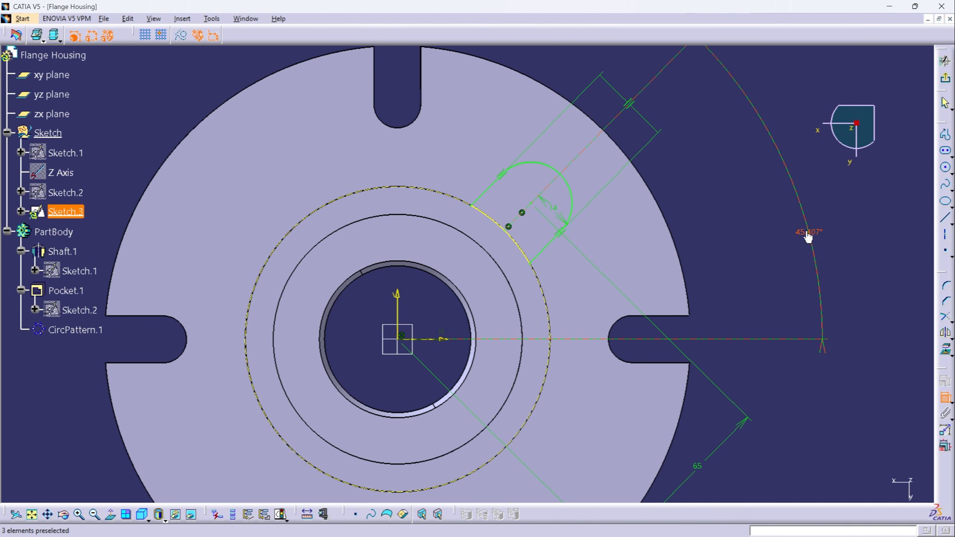
double_click(805, 230)
type("45")
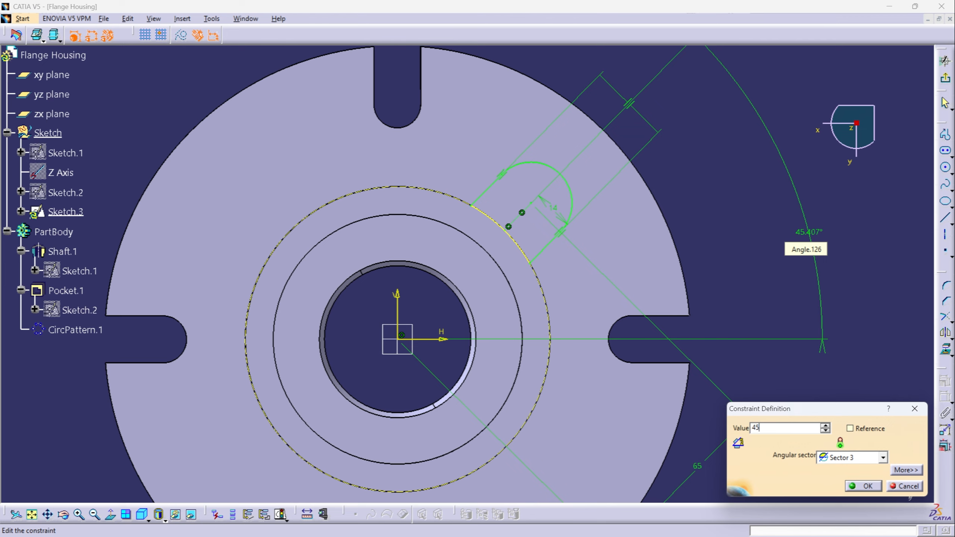
key("Return")
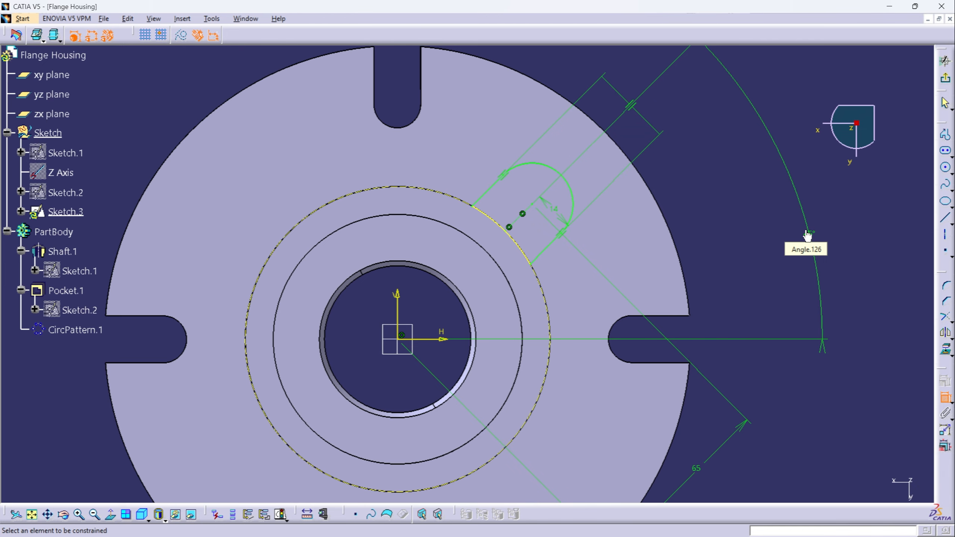
left_click(945, 78)
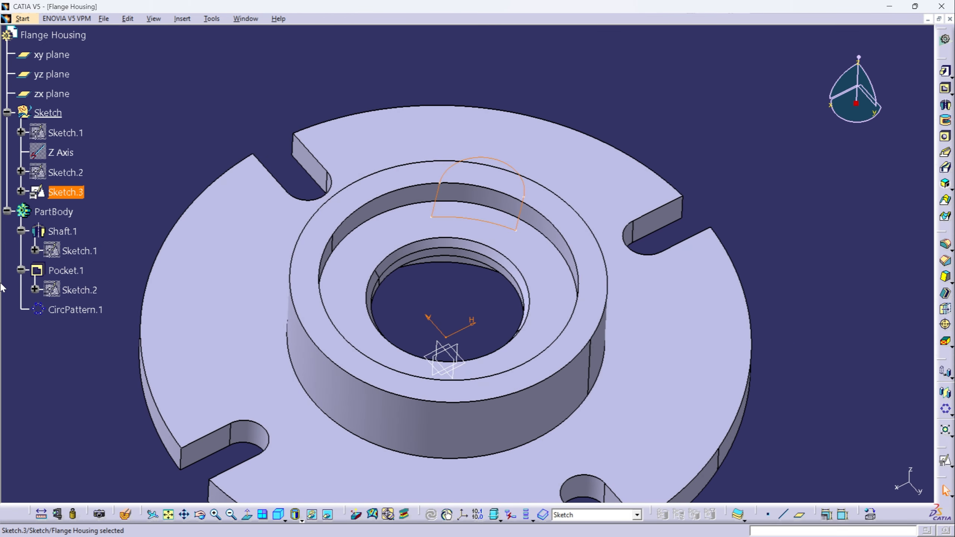
- Define PartBody as the in-work object and pad the round-ended profile Sketch.3 to a length of 35 mm
left_click(50, 212)
right_click(50, 212)
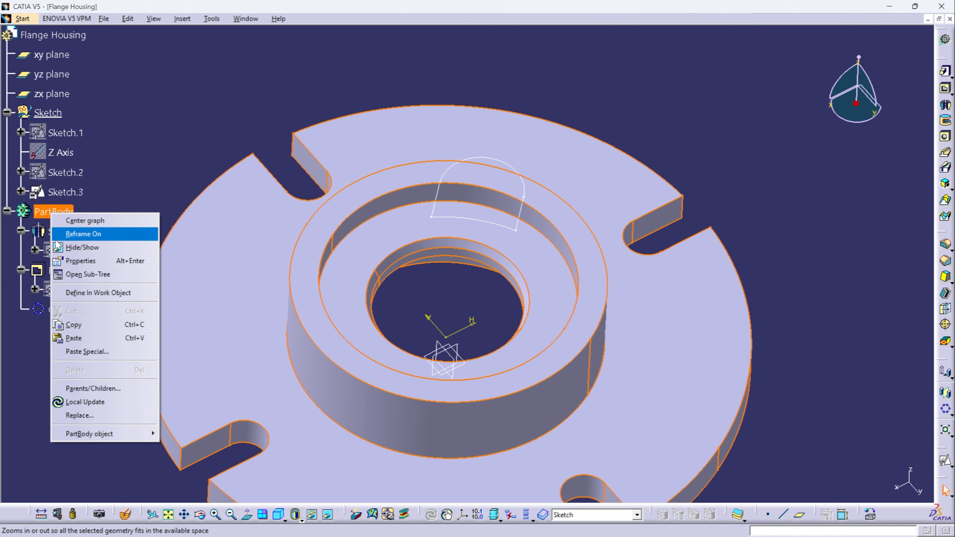
left_click(76, 292)
left_click(66, 191)
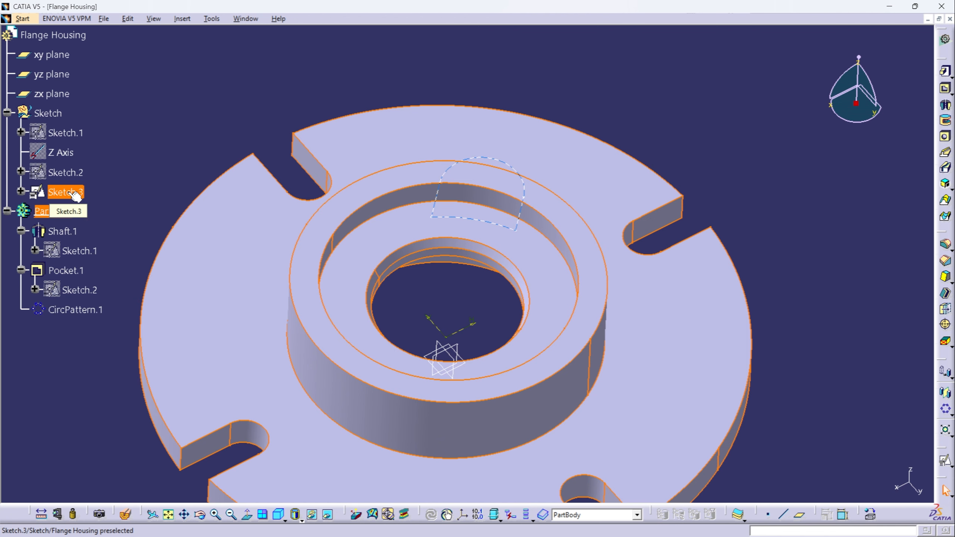
left_click(946, 73)
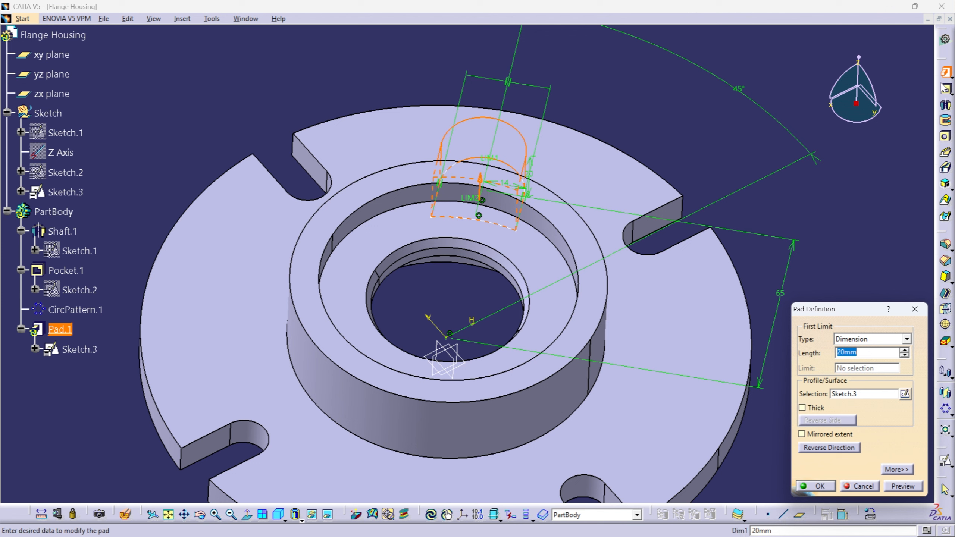
type("35-11")
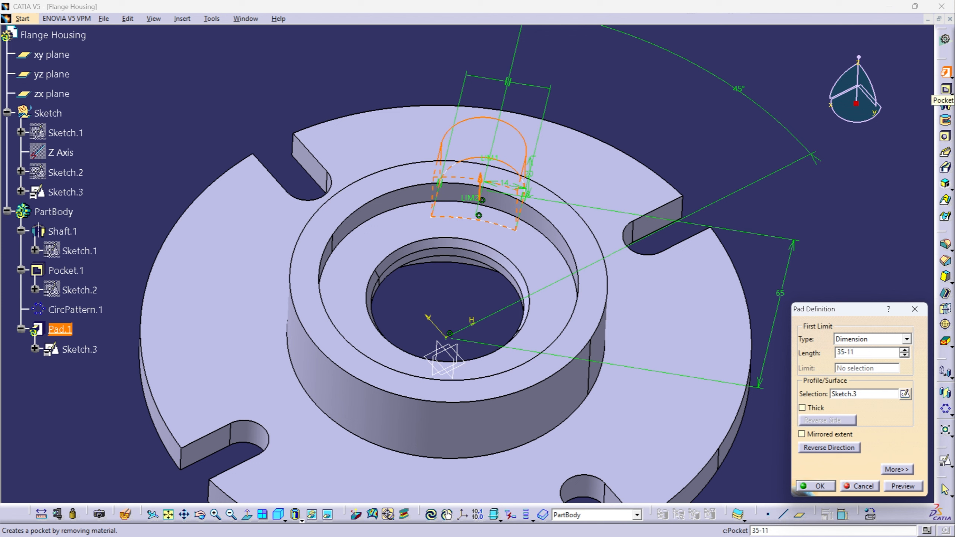
key("Return")
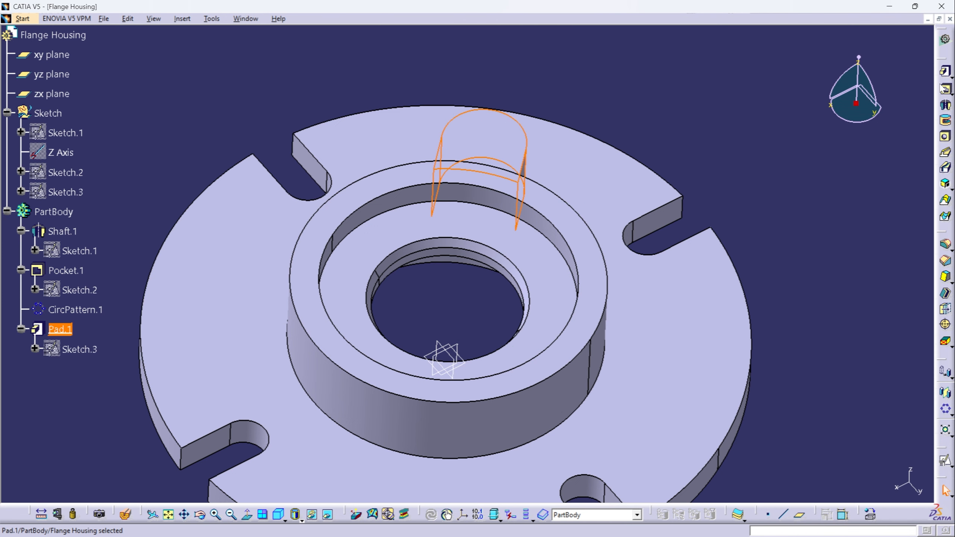
- Define PartBody as the in-work object again, start a hole on the lug's top face and open its positioning sketch
left_click(703, 205)
mouse_move(704, 205)
middle_mouse_down()
mouse_move(473, 350)
mouse_move(566, 323)
middle_mouse_up()
middle_click_drag(573, 175, 607, 258)
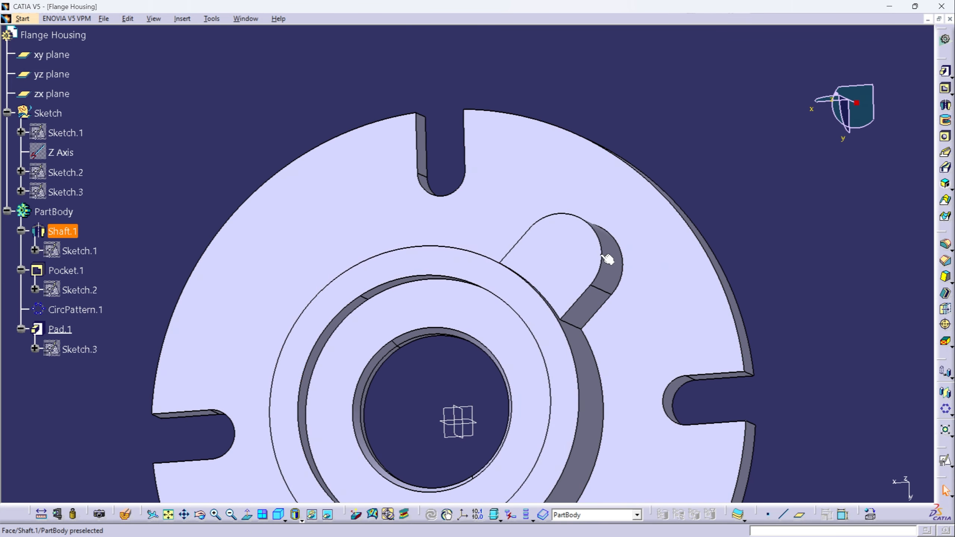
right_click(54, 212)
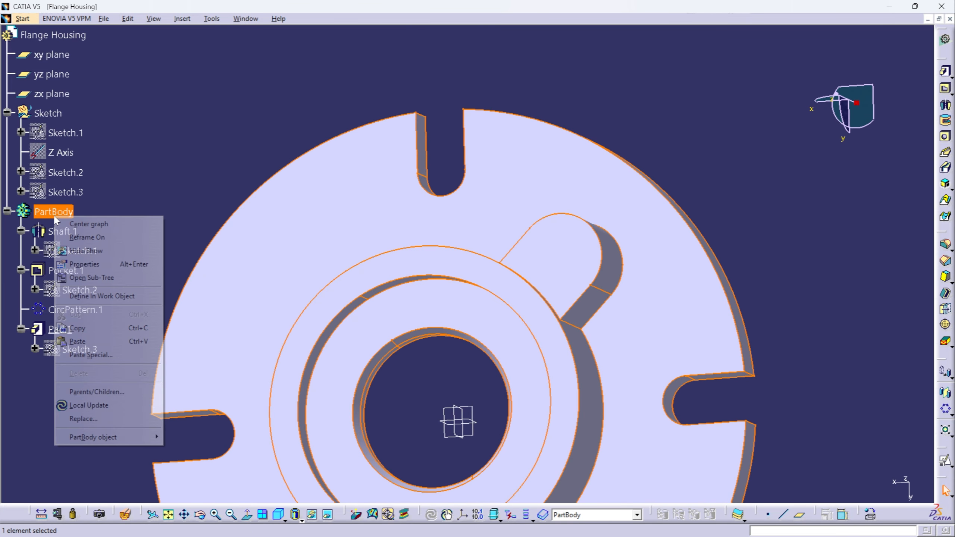
left_click(82, 296)
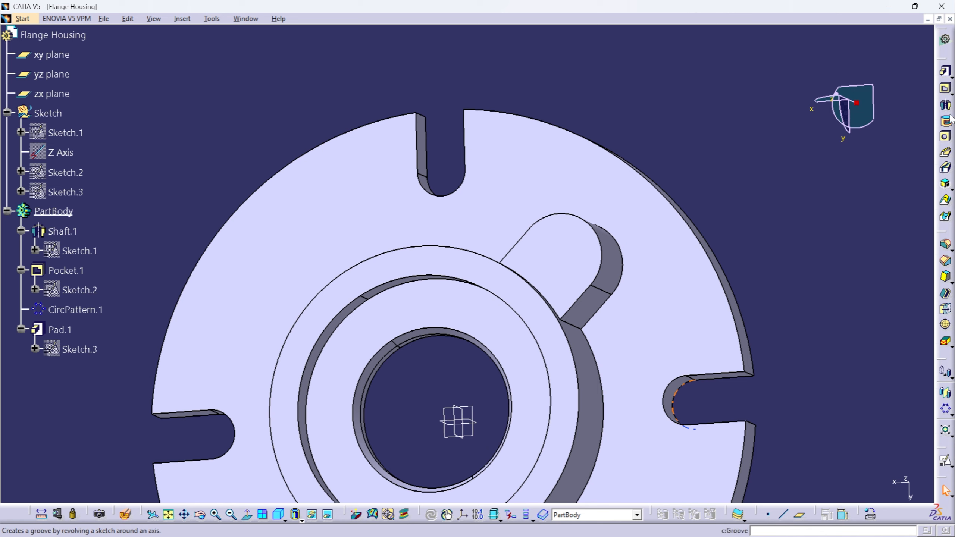
left_click(945, 136)
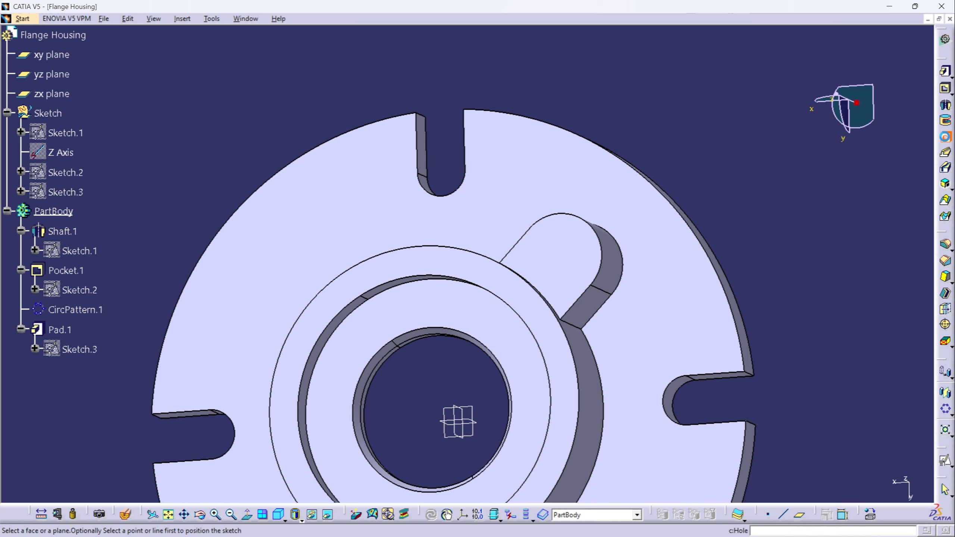
left_click(560, 250)
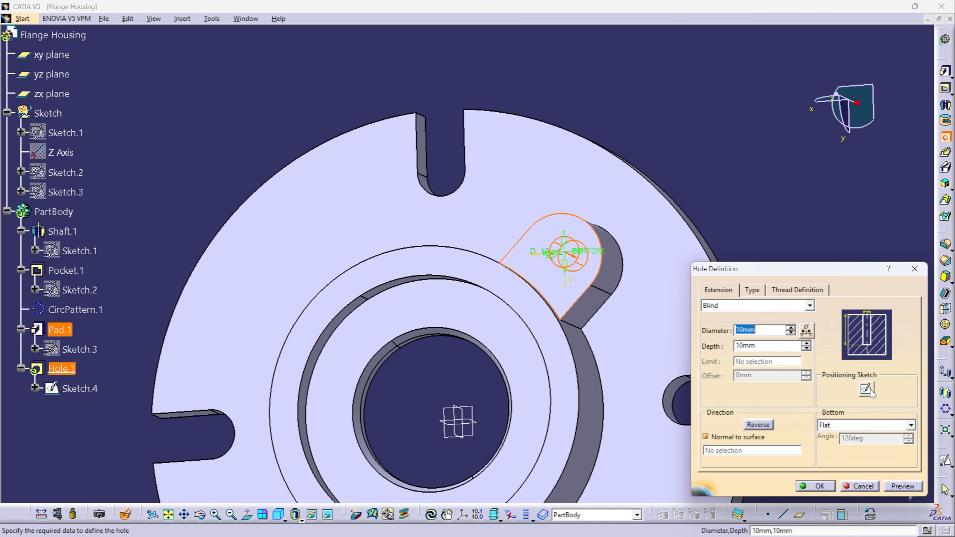
left_click(869, 390)
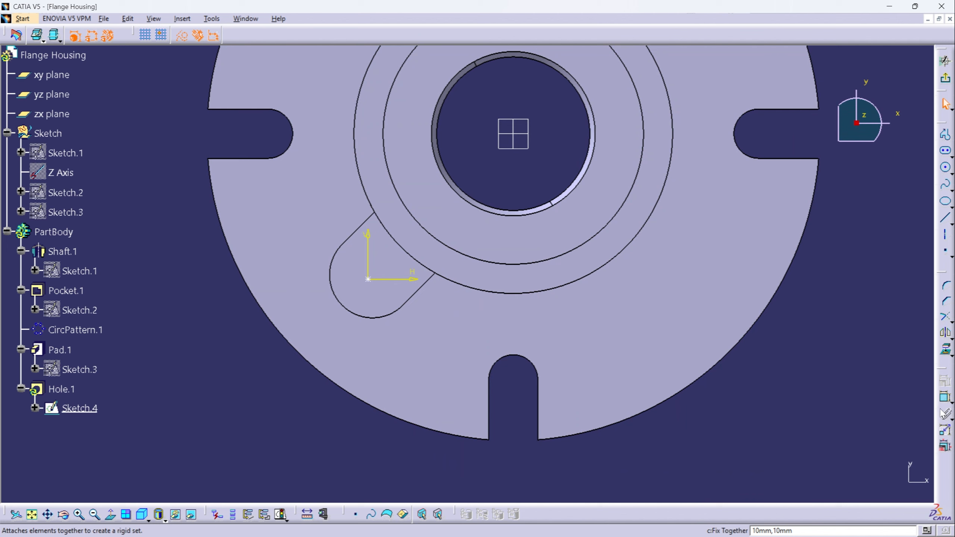
- Make the hole's centre point concentric with the lug's rounded edge and exit the positioning sketch
left_click(945, 396)
left_click(368, 279)
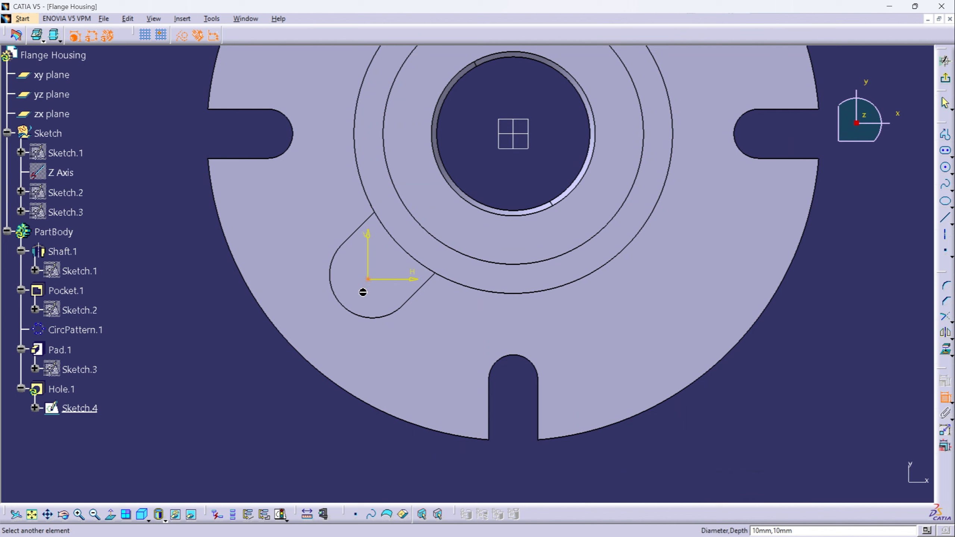
left_click(352, 312)
right_click(186, 327)
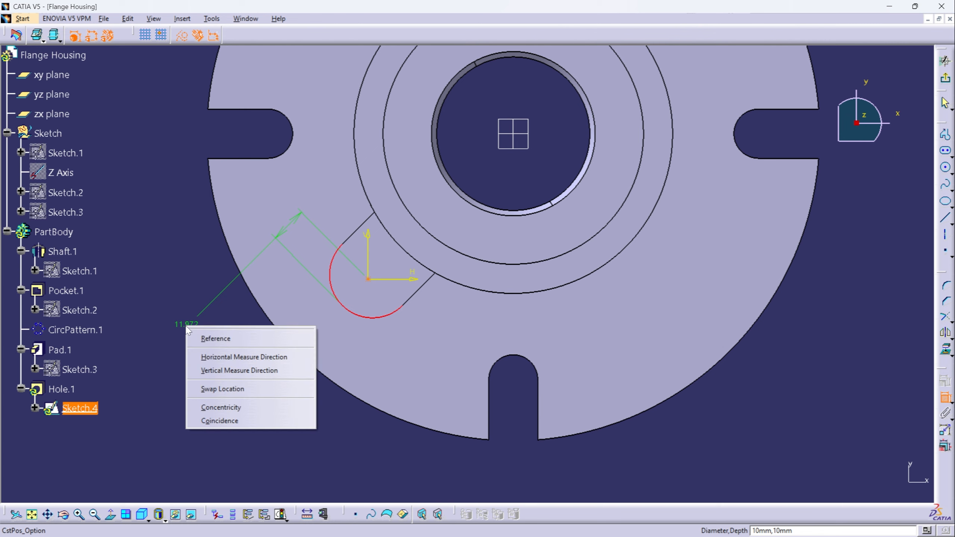
left_click(213, 406)
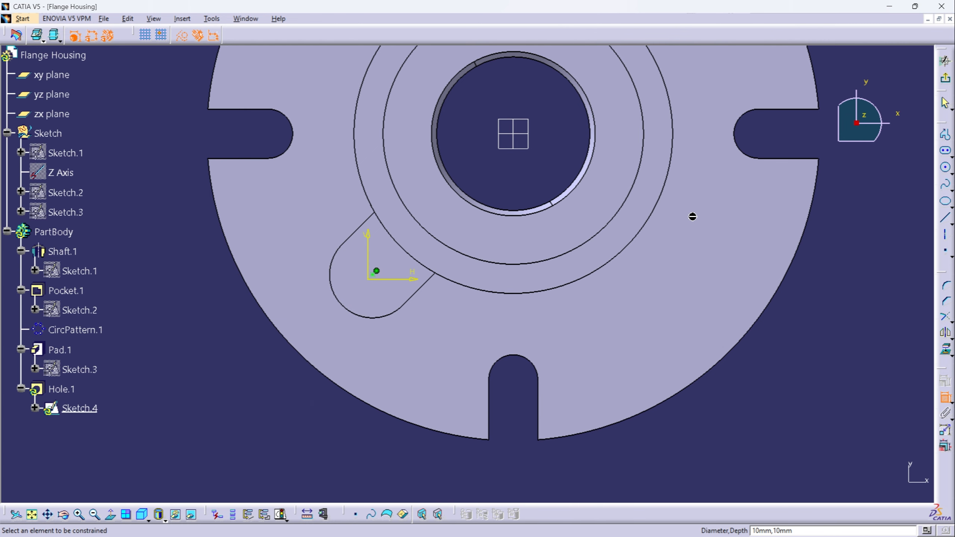
left_click(945, 78)
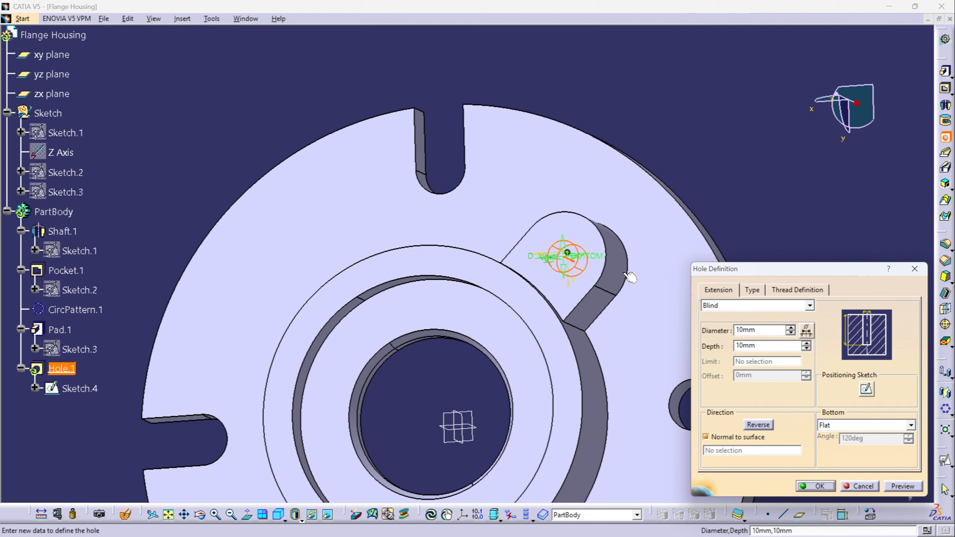
- Set the hole's diameter to 10 mm, choose its extension type and create the hole
double_click(756, 329)
type("10")
left_click(809, 170)
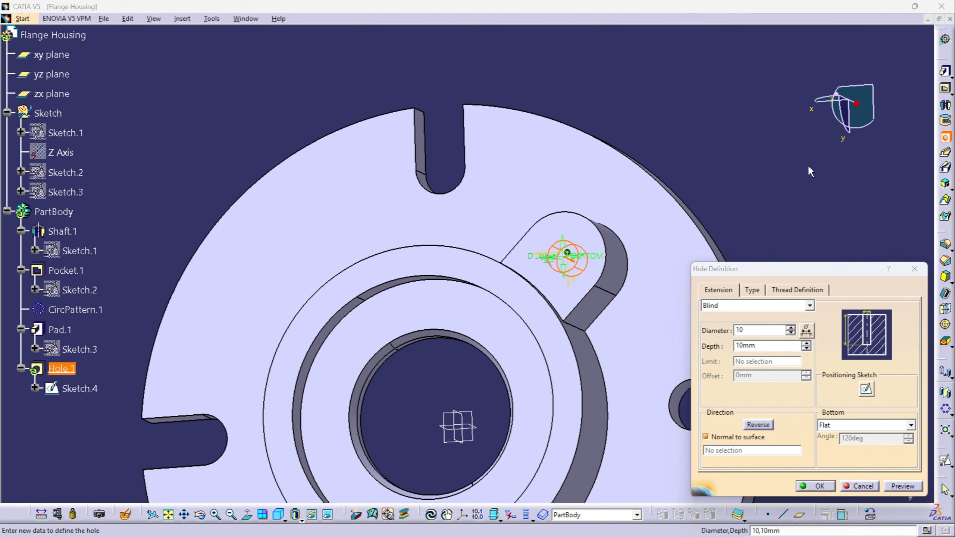
left_click(809, 306)
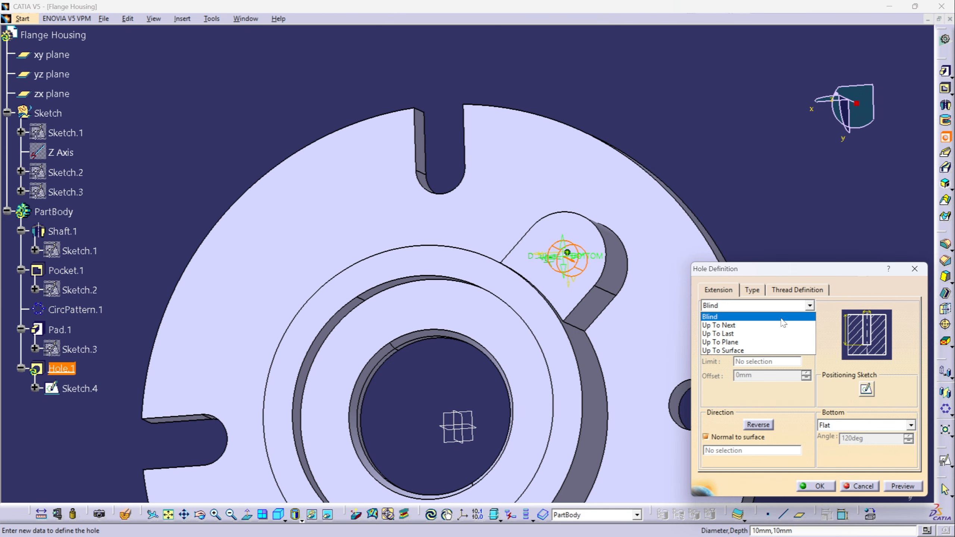
left_click(820, 485)
- Set PartBody as the in-work object after the lug's hole
left_click(704, 277)
mouse_move(703, 277)
middle_mouse_down()
mouse_move(725, 240)
mouse_move(707, 289)
middle_mouse_up()
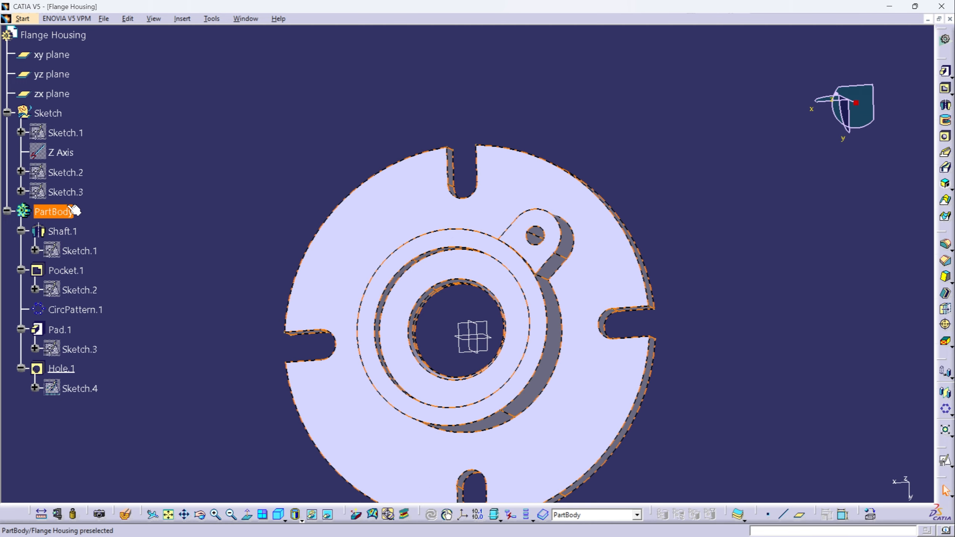
right_click(60, 210)
left_click(109, 287)
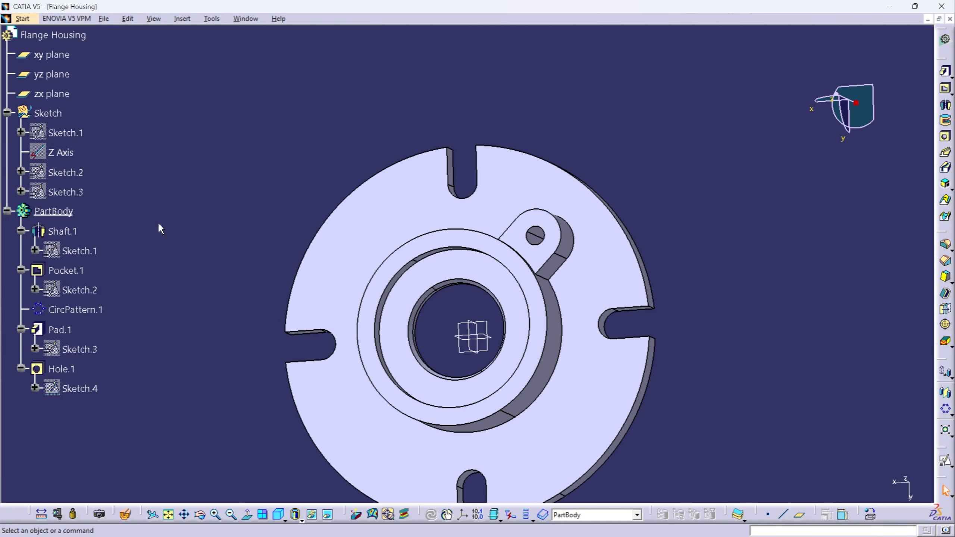
- Circular-pattern the lug pad and its hole together as 4 instances at 90 degrees about the boss's outer cylindrical face
left_click(60, 330)
left_click(61, 368, "ctrl")
left_click(945, 408)
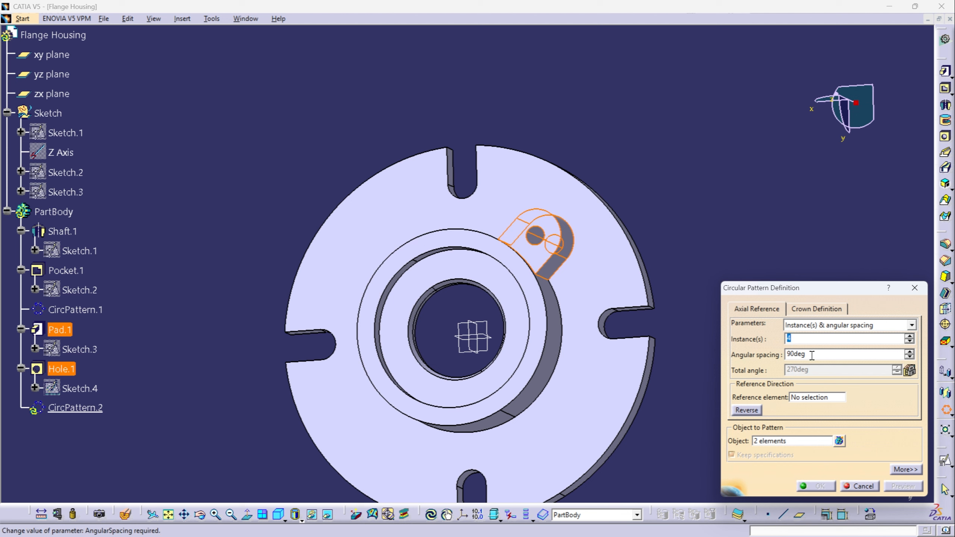
left_click(813, 398)
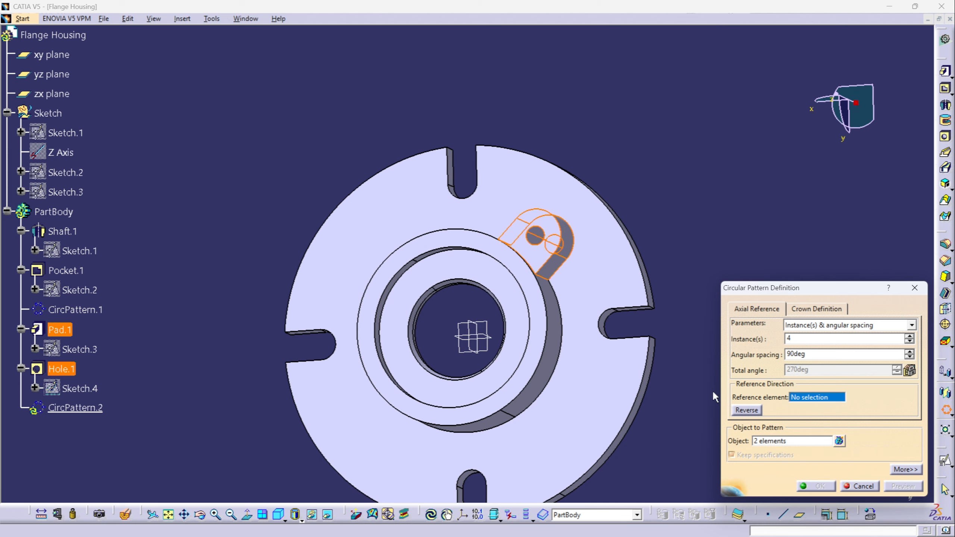
left_click(534, 403)
left_click(814, 486)
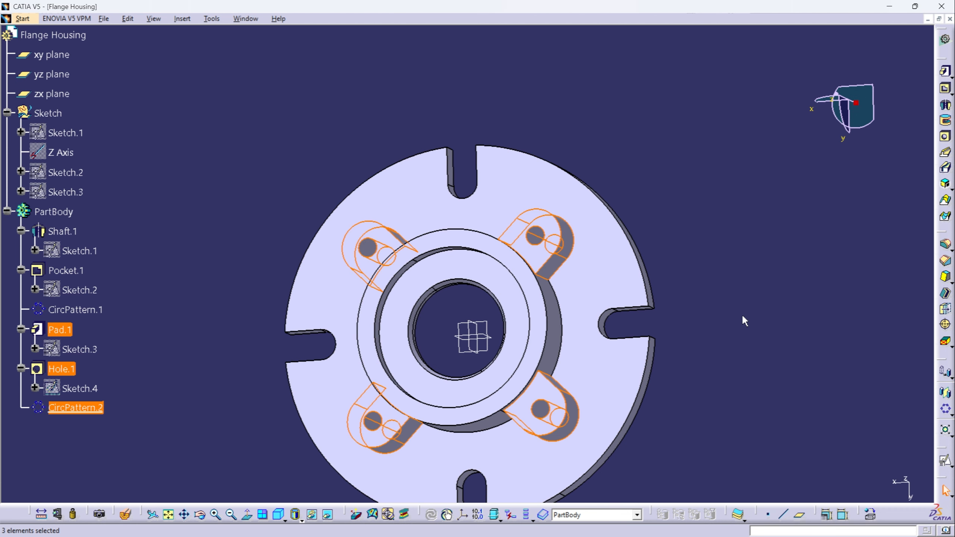
left_click(743, 317)
- Define the Sketch geometrical set as the in-work object and open a positioned sketch on the zx plane
middle_click_drag(495, 338, 551, 366)
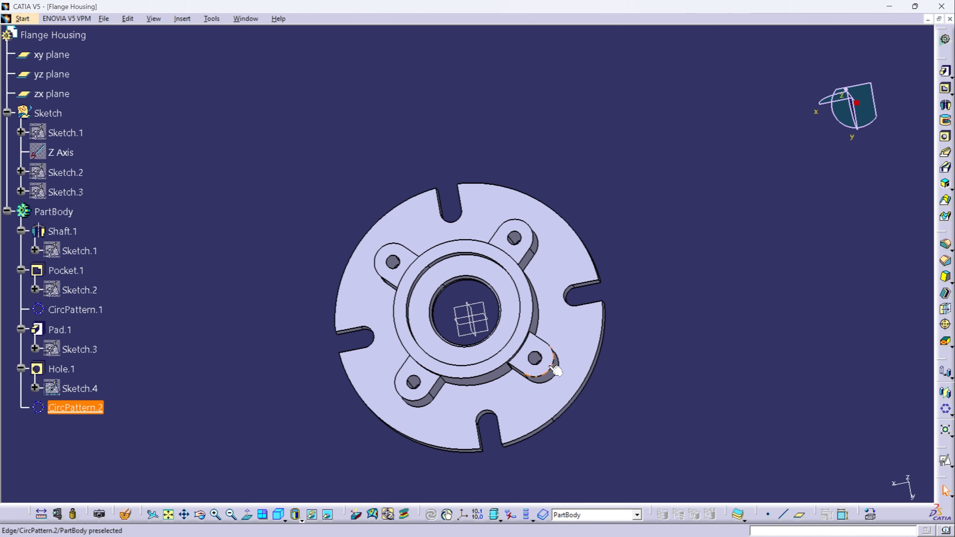
left_click(279, 515)
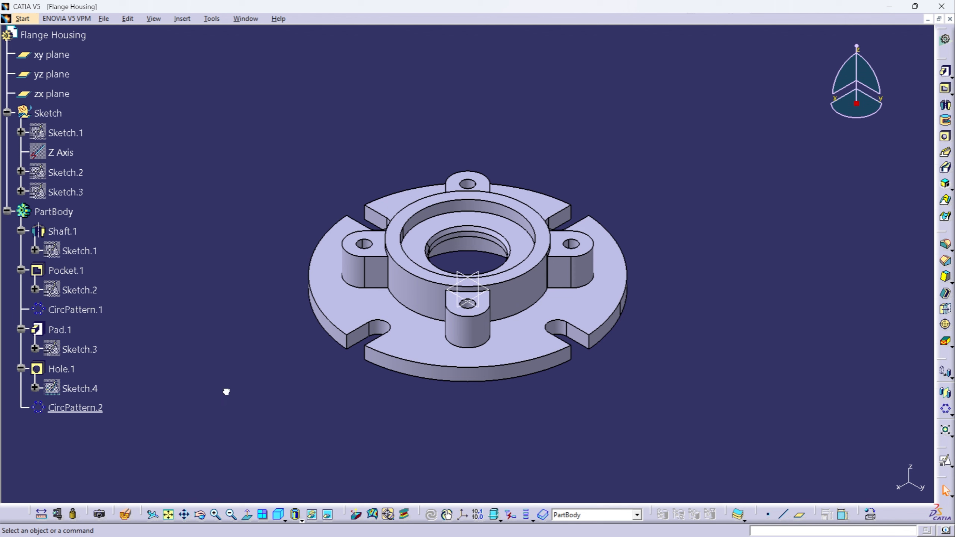
left_click(47, 113)
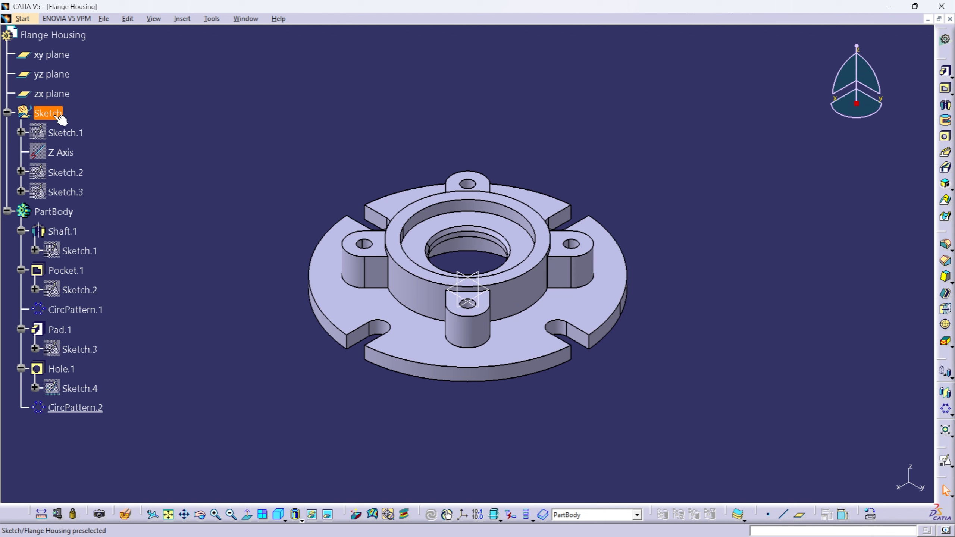
right_click(48, 113)
left_click(99, 195)
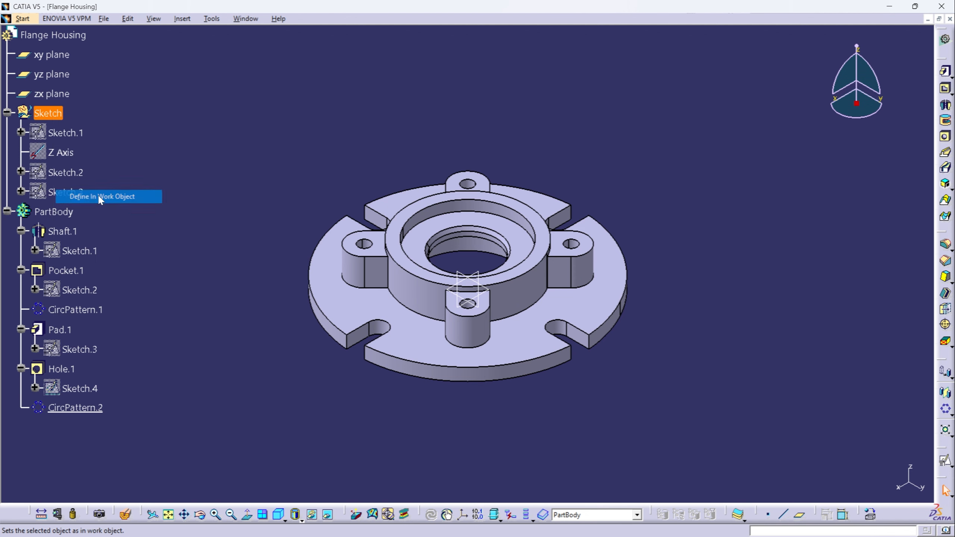
left_click(479, 268)
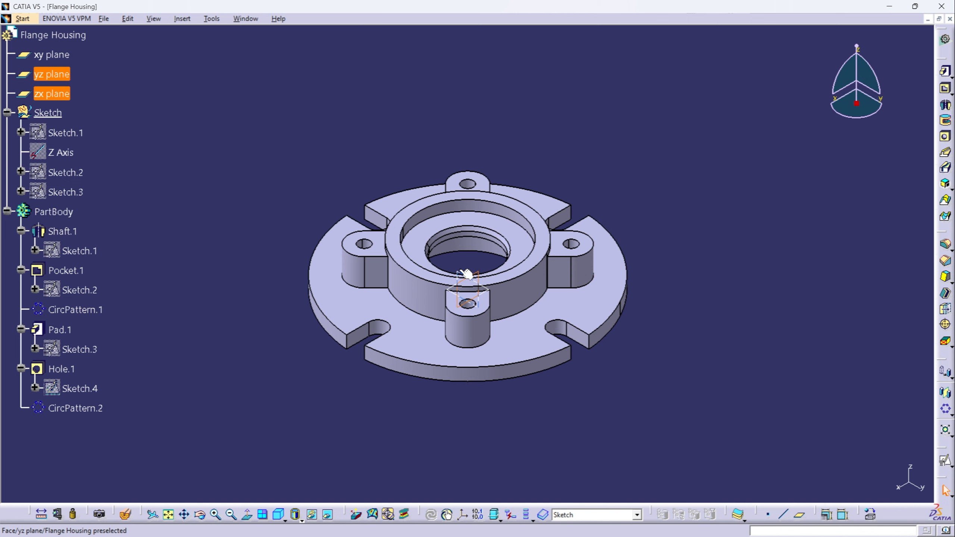
left_click(946, 461)
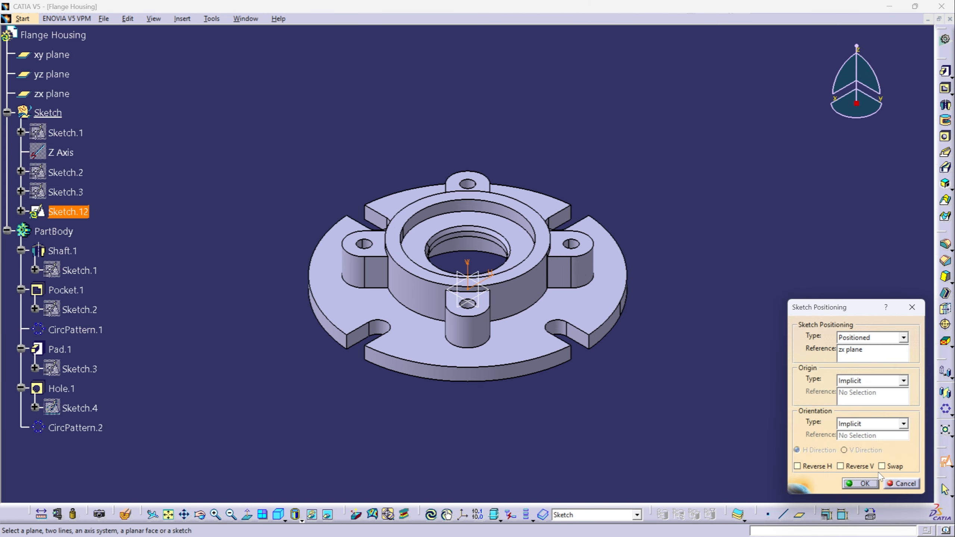
left_click(862, 484)
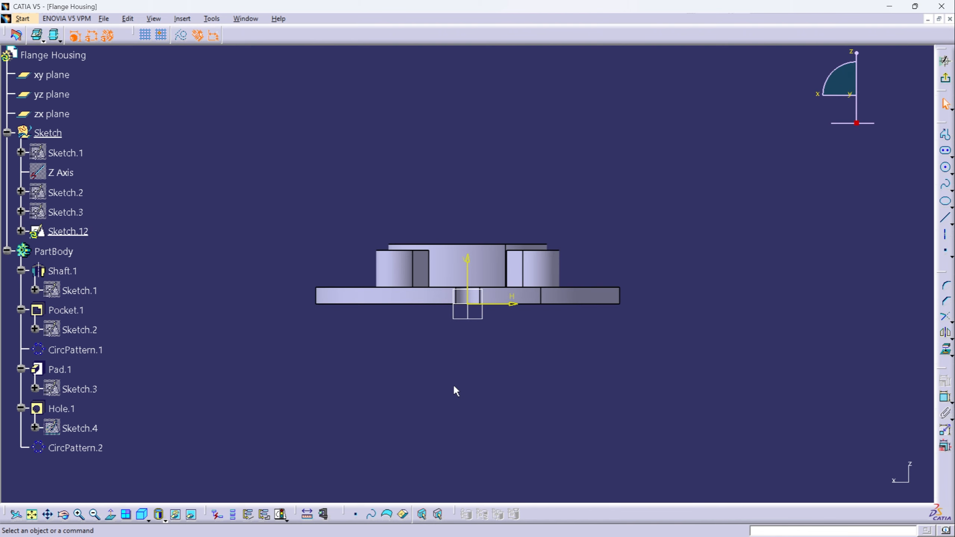
- Sketch a rectangle about 9.7 mm wide and 3.9 mm high above the flange, beside the vertical axis
middle_click_drag(450, 327, 449, 267)
middle_click_drag(518, 346, 531, 366)
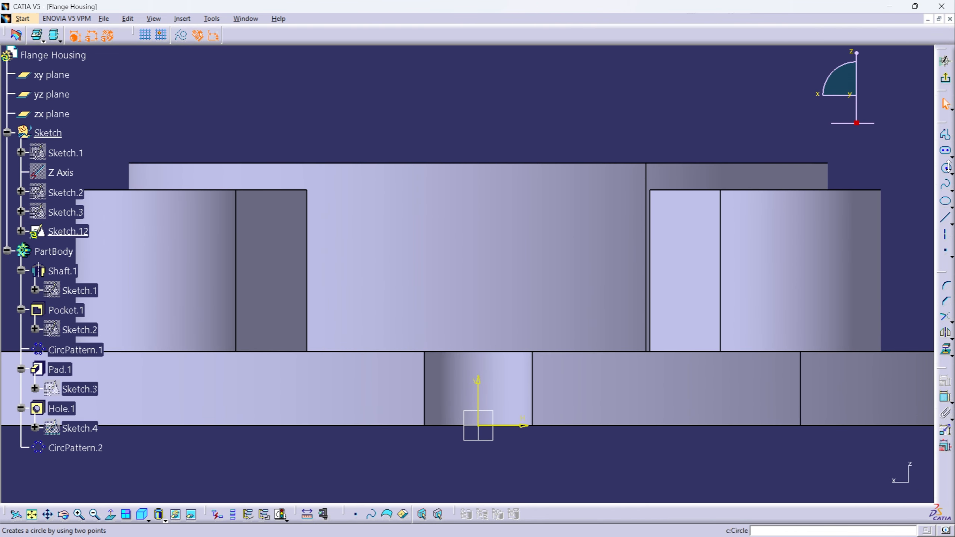
left_click(950, 154)
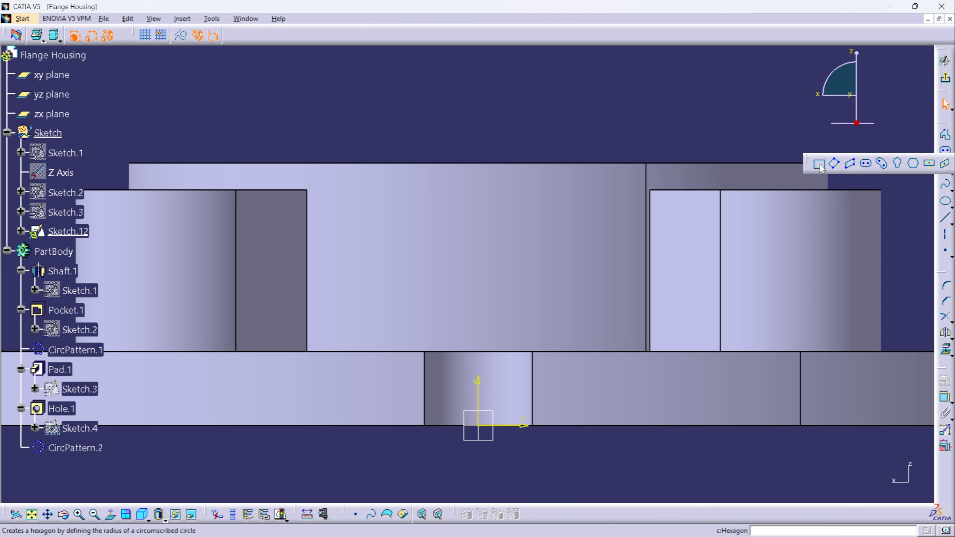
left_click(513, 311)
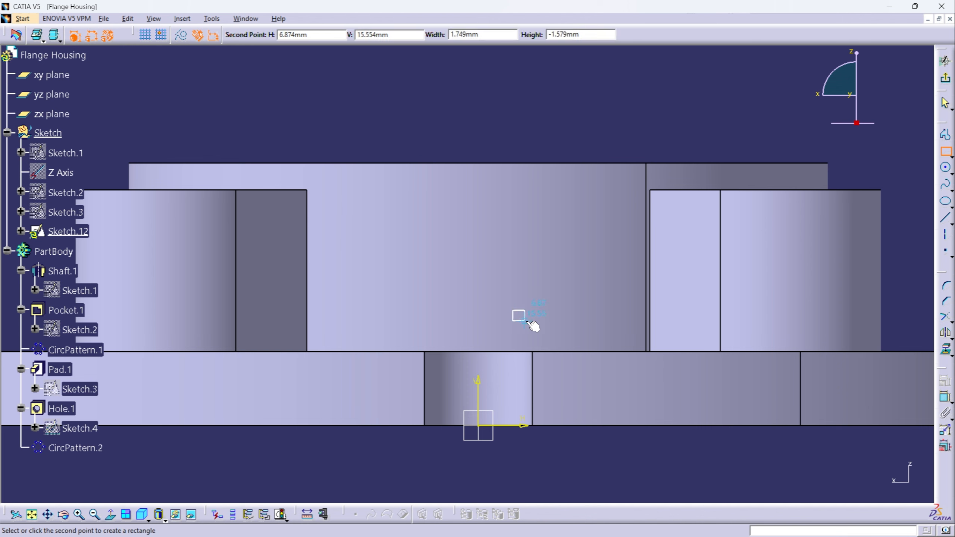
left_click(578, 336)
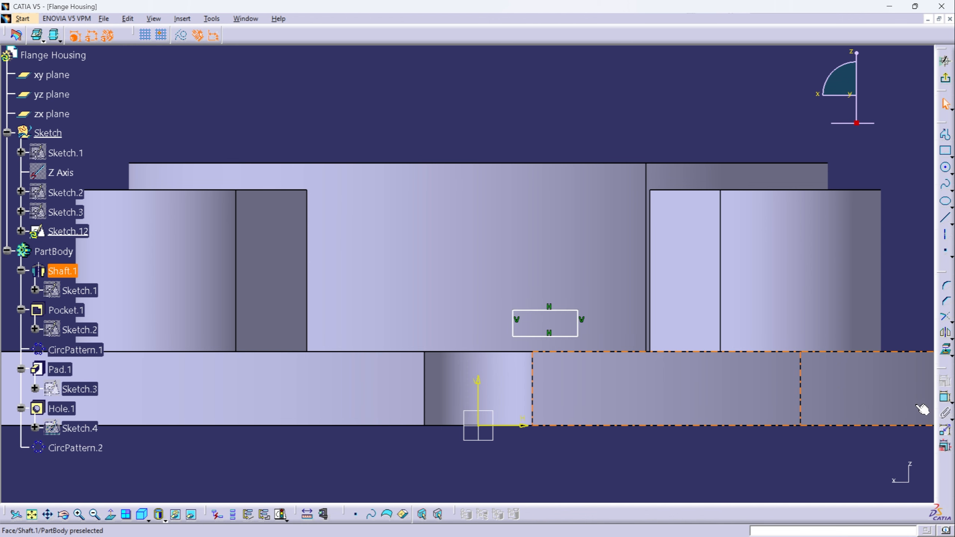
- Dimension the rectangle's nearest vertical edge from the vertical axis and set the offset to 7 mm
left_click(944, 398)
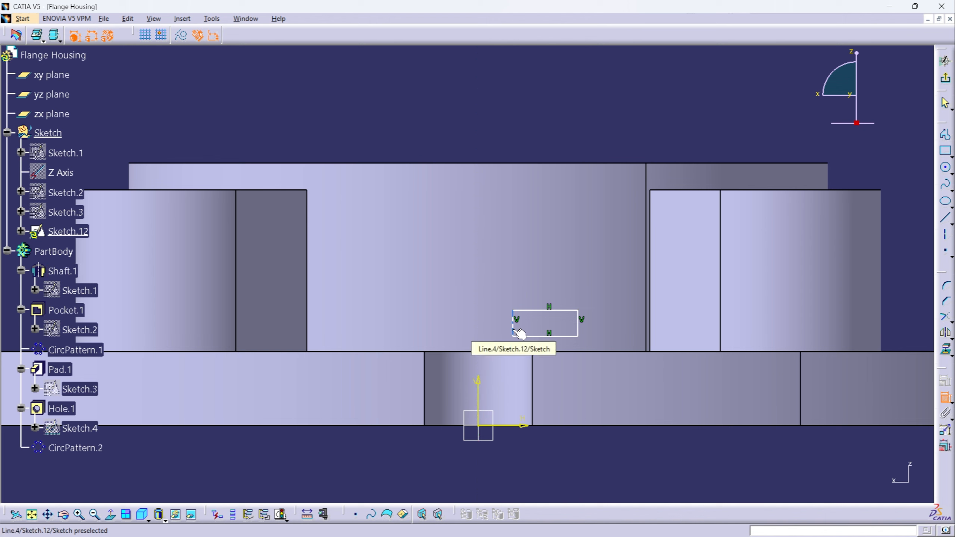
left_click(517, 331)
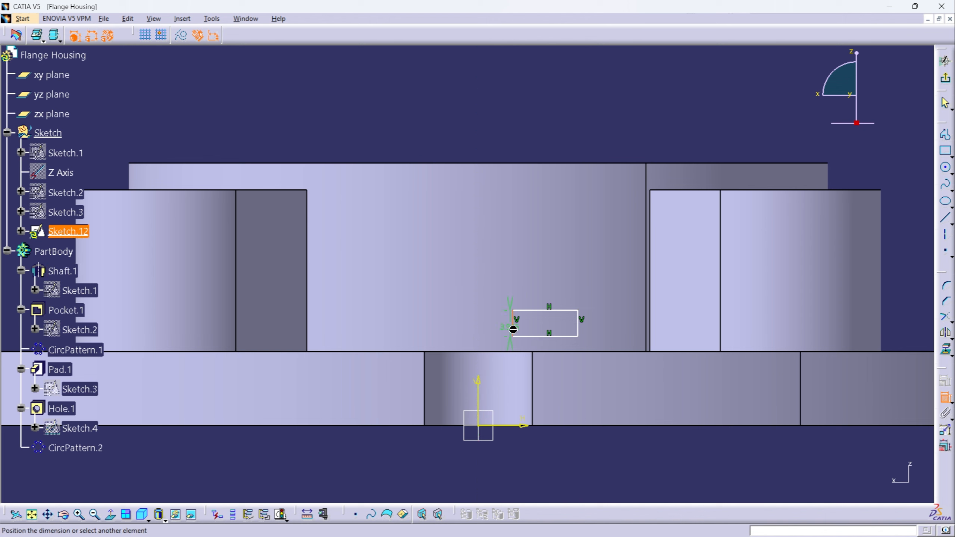
left_click(488, 422)
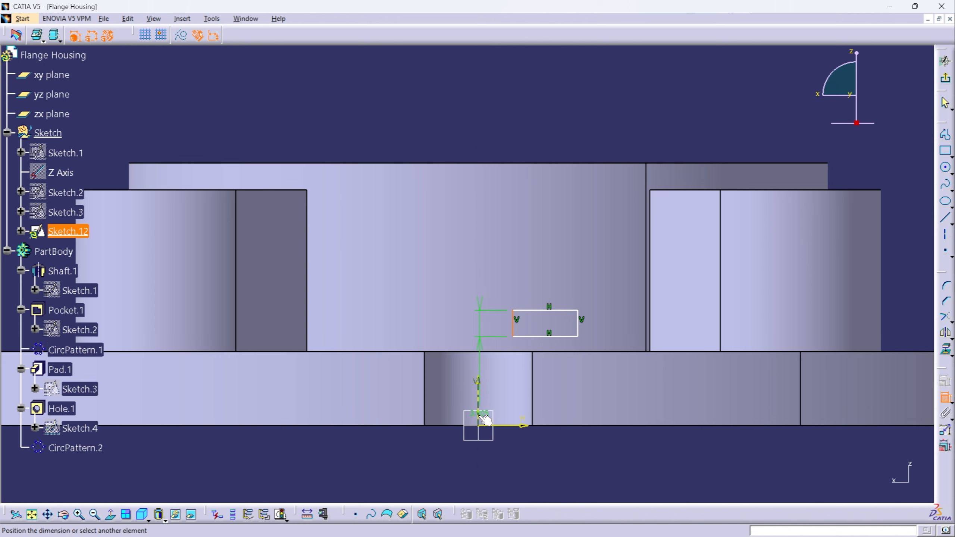
double_click(493, 113)
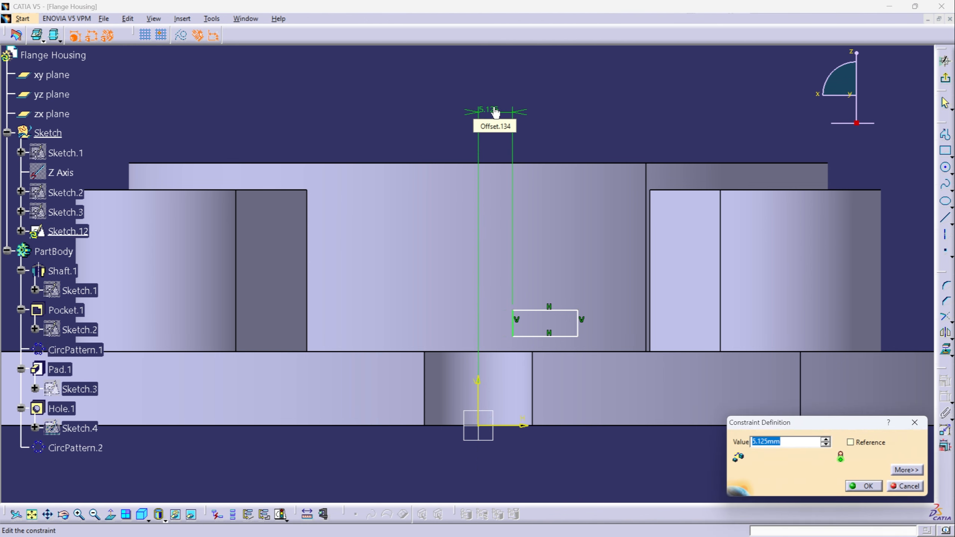
type("7")
key("Return")
- Dimension the rectangle's height and width, setting them to 6 mm and 16 mm
left_click(526, 323)
double_click(404, 96)
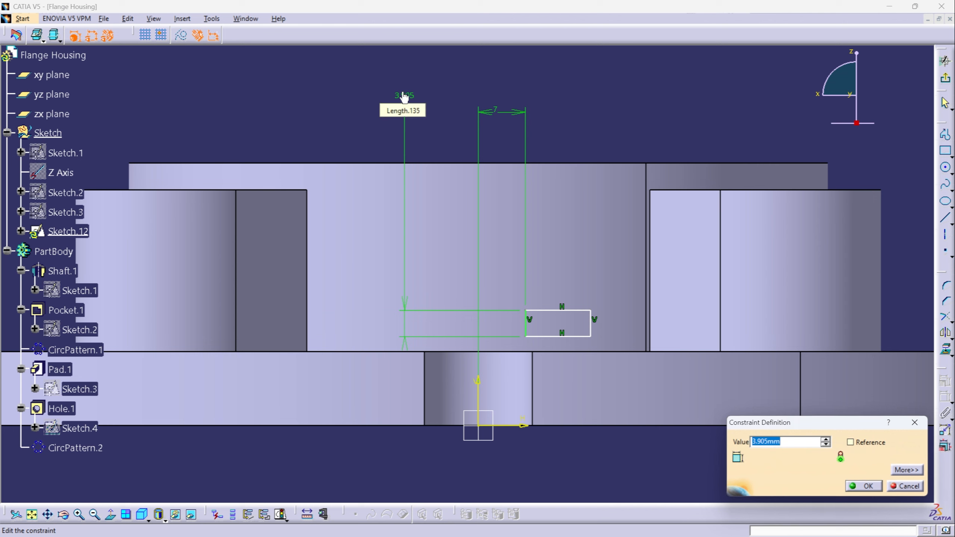
type("6")
key("Return")
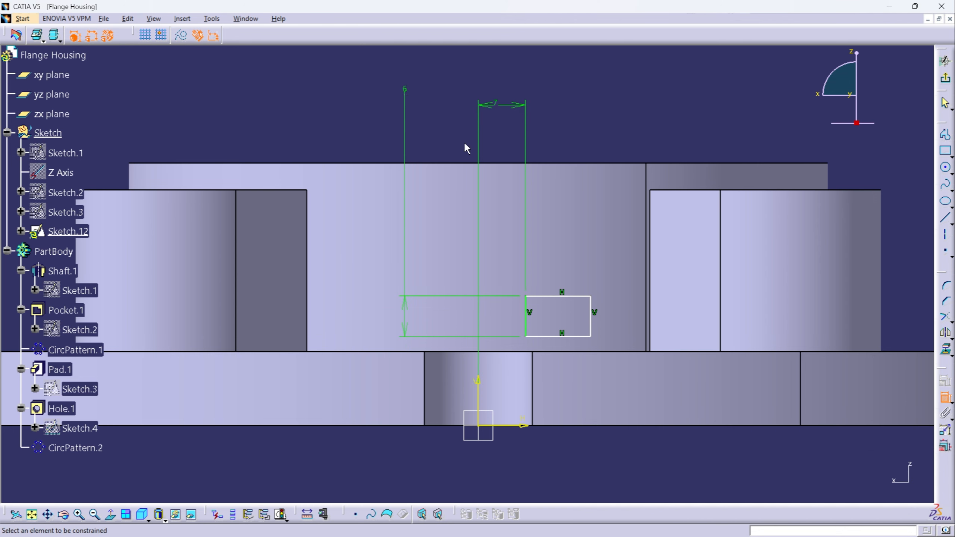
left_click(553, 336)
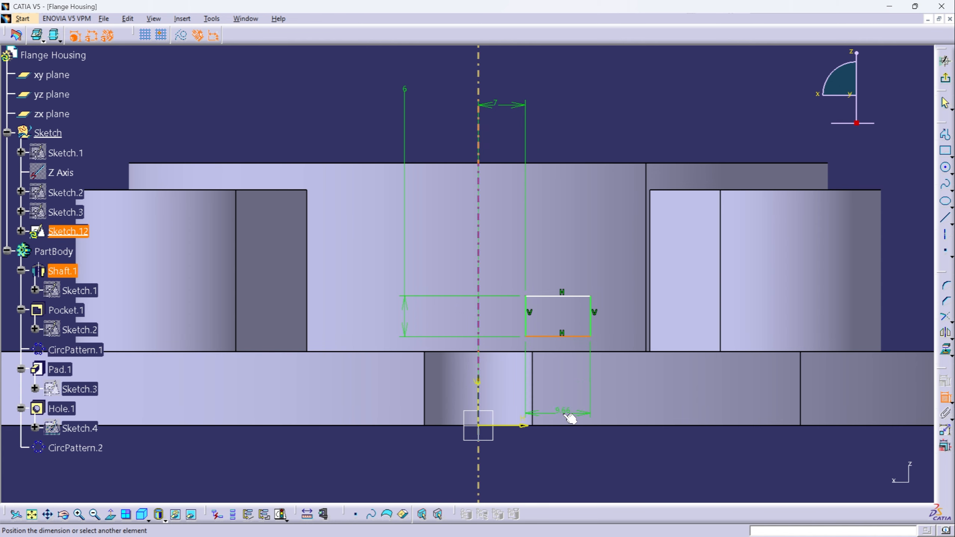
left_click(554, 427)
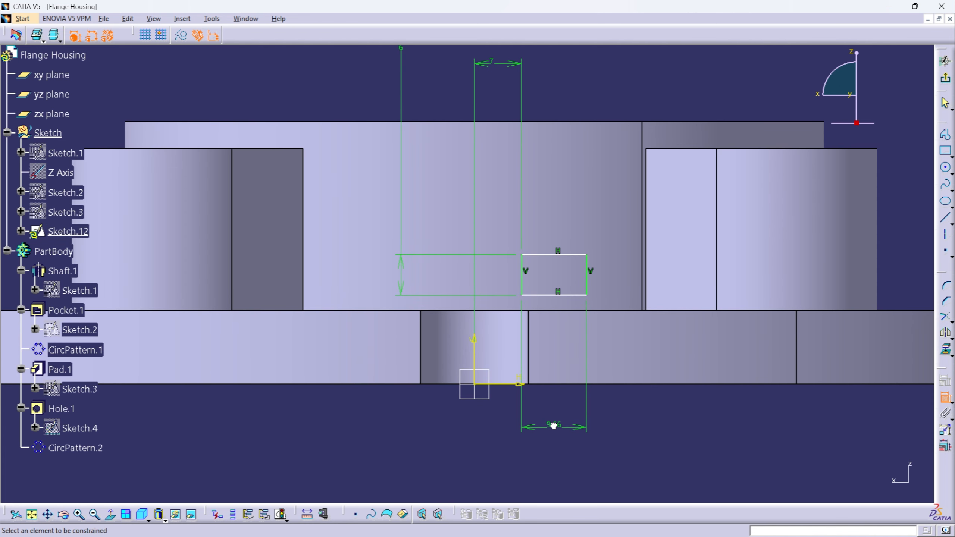
double_click(554, 428)
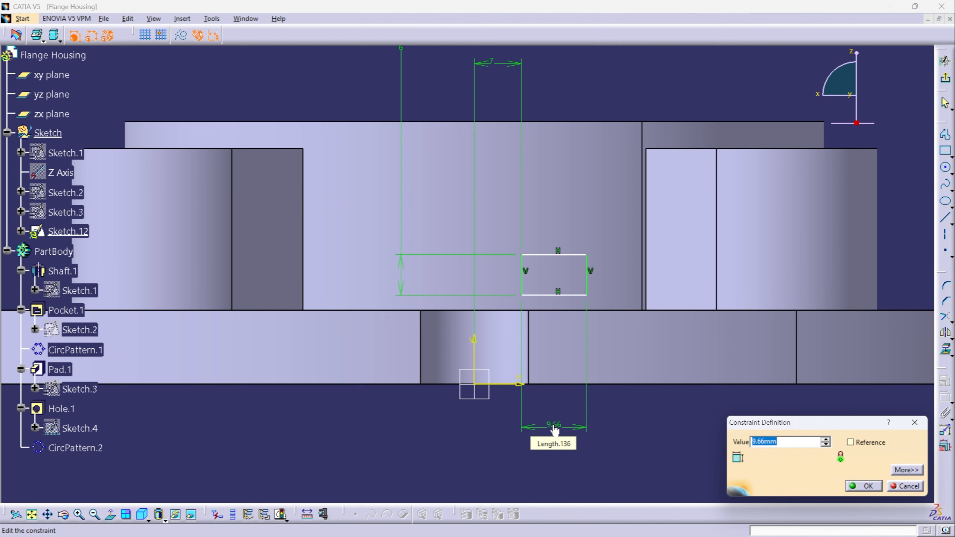
type("16")
key("Return")
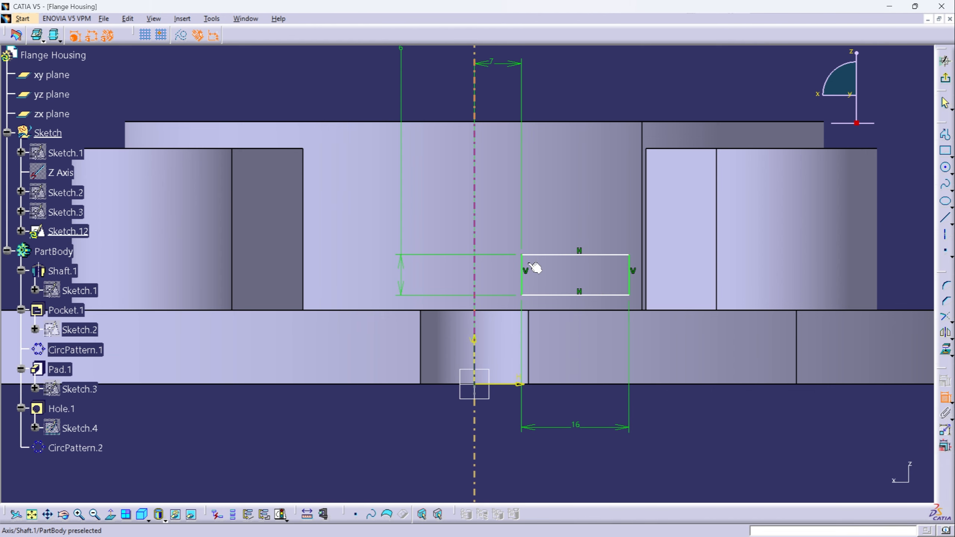
- Dimension the rectangle's lower edge from the horizontal axis and set the offset to 12 mm
mouse_move(550, 324)
middle_mouse_down()
mouse_move(522, 311)
mouse_move(539, 343)
middle_mouse_up()
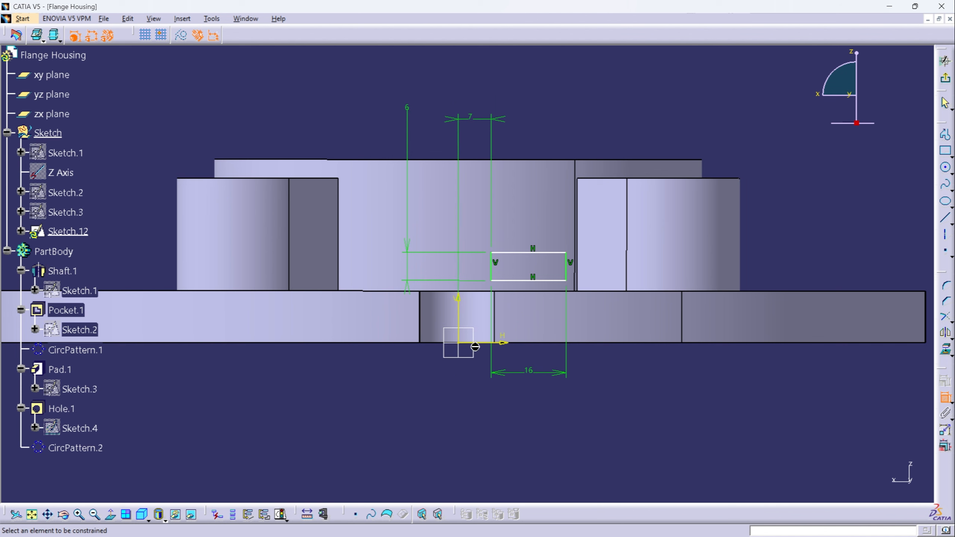
left_click(489, 343)
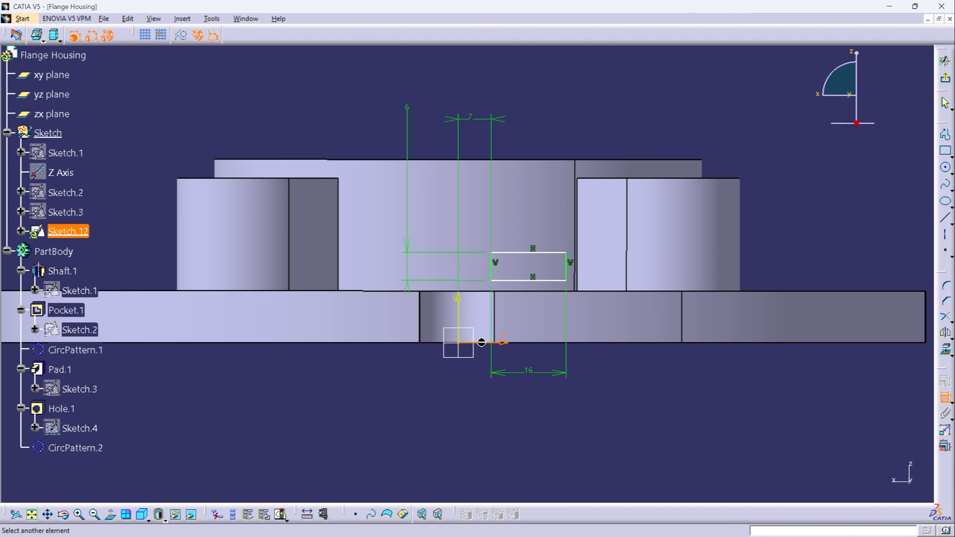
left_click(521, 280)
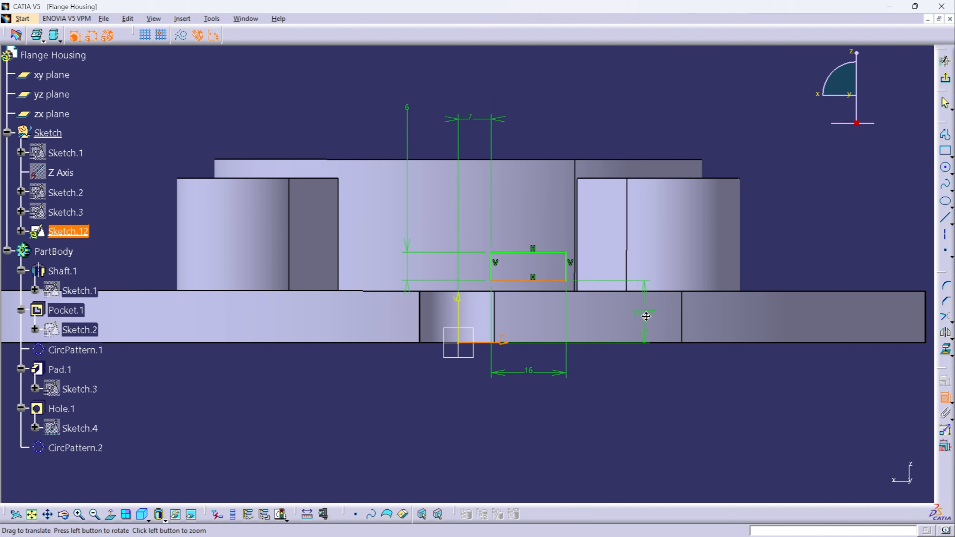
middle_click_drag(646, 316, 455, 320)
left_click(631, 229)
double_click(631, 229)
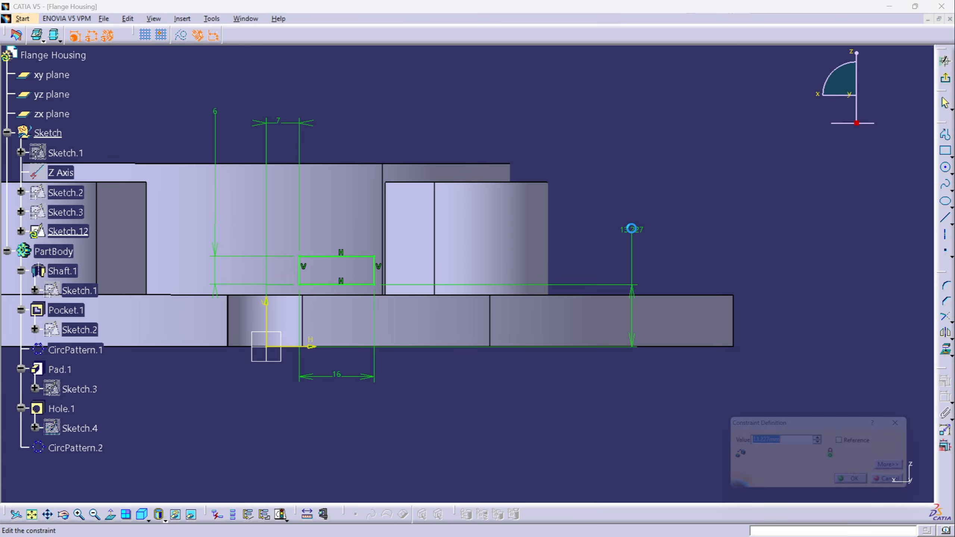
type("12")
key("Return")
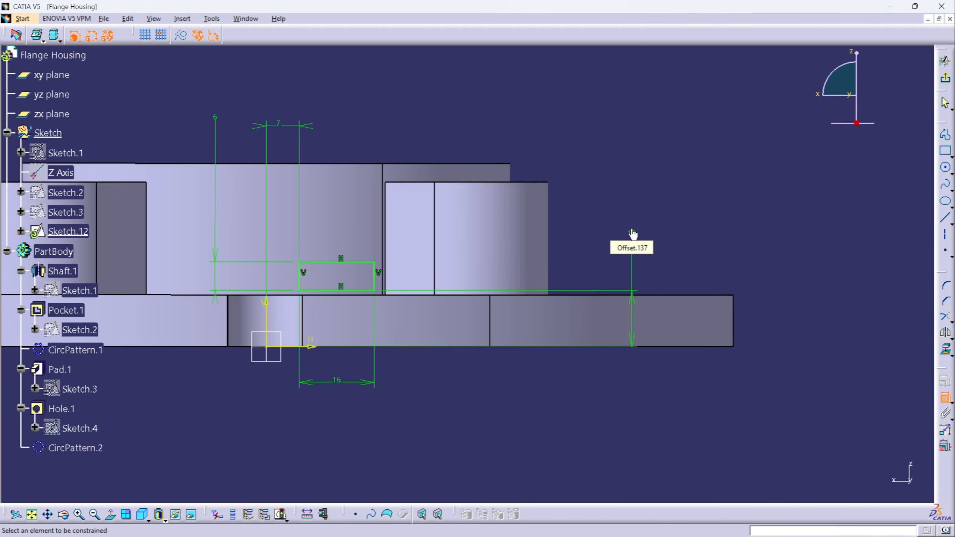
- Exit the rectangle sketch and define PartBody as the in-work object
left_click(945, 61)
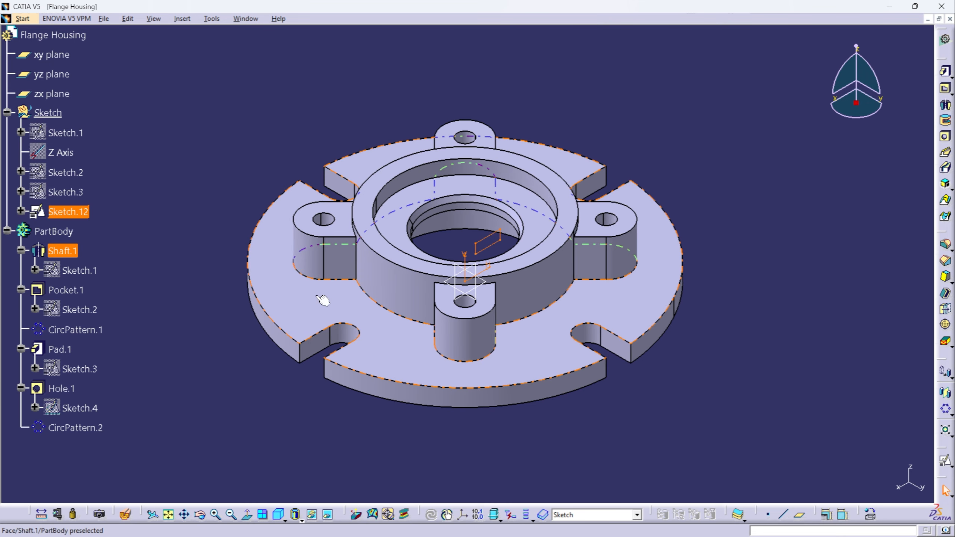
right_click(57, 233)
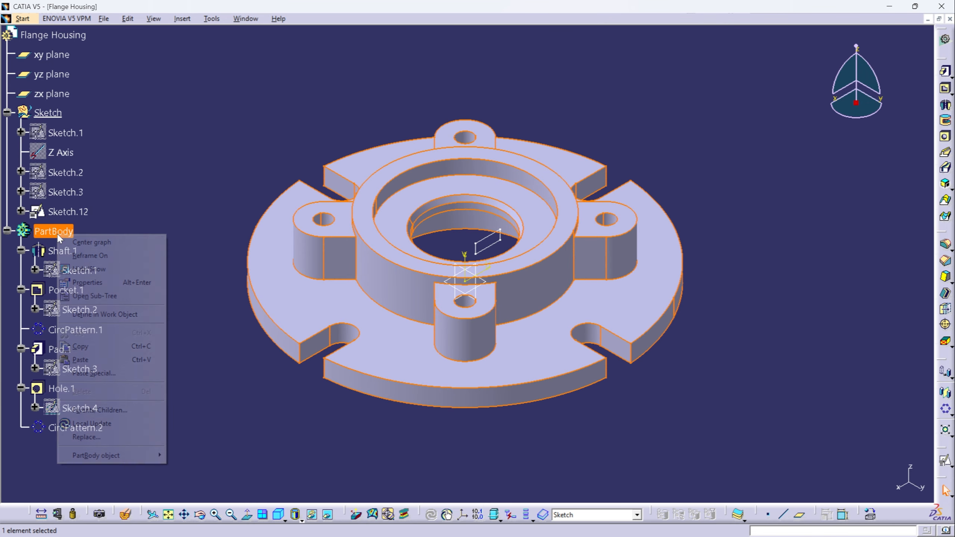
left_click(95, 314)
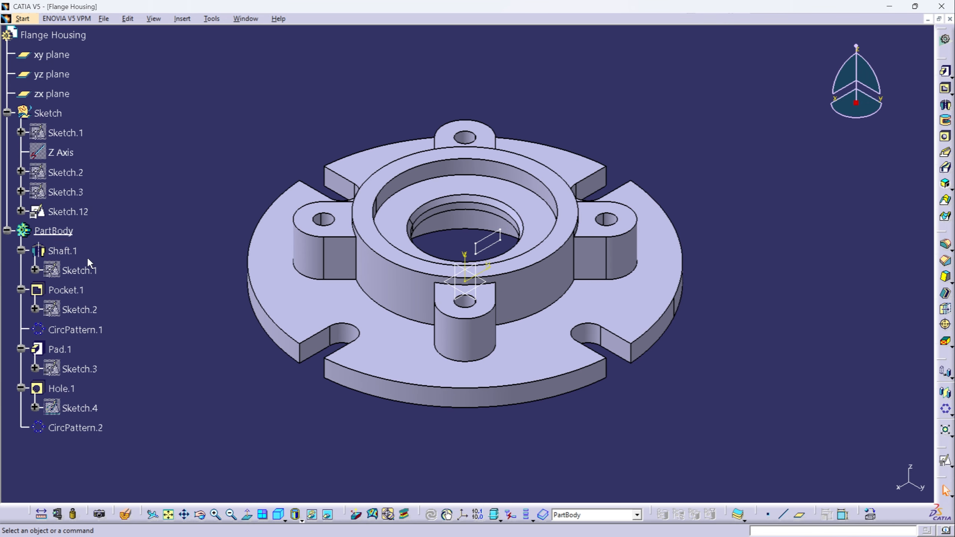
- Start a pocket from the rectangle sketch, Sketch.12, with a Dimension-type first limit and mirrored extent
double_click(71, 212)
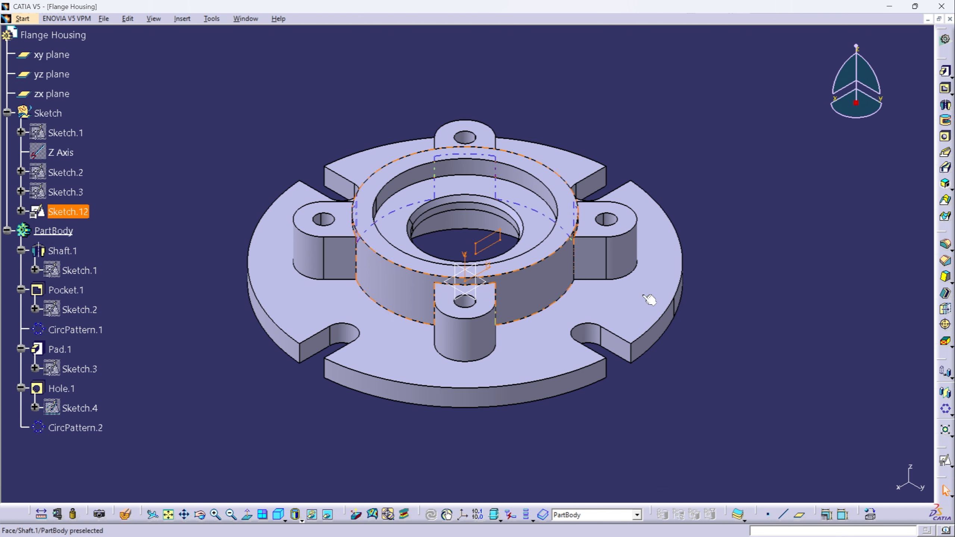
left_click(945, 89)
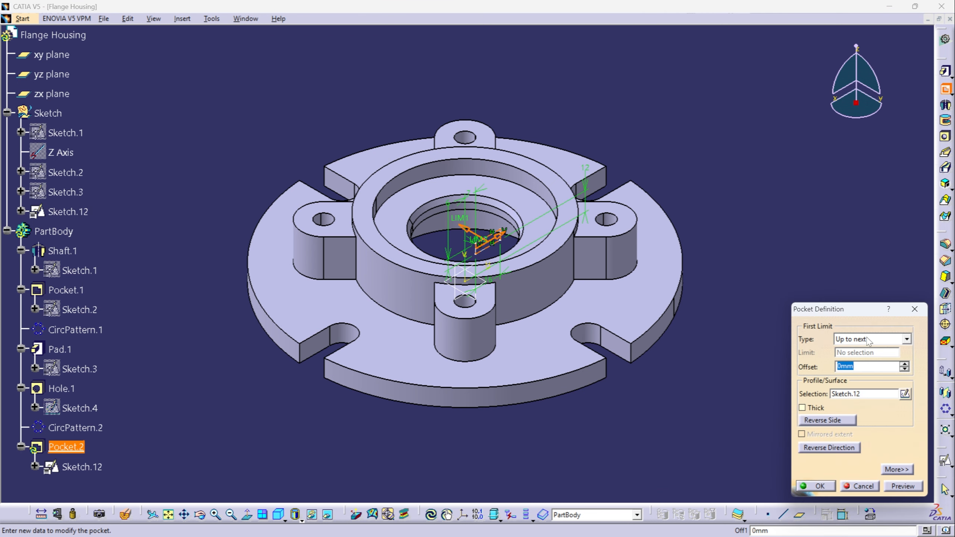
left_click(906, 339)
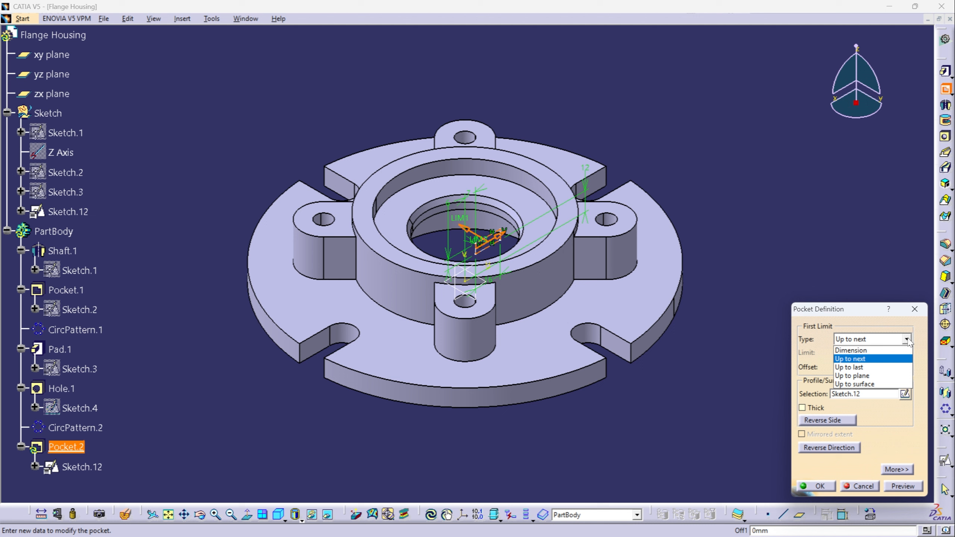
left_click(864, 347)
left_click(829, 435)
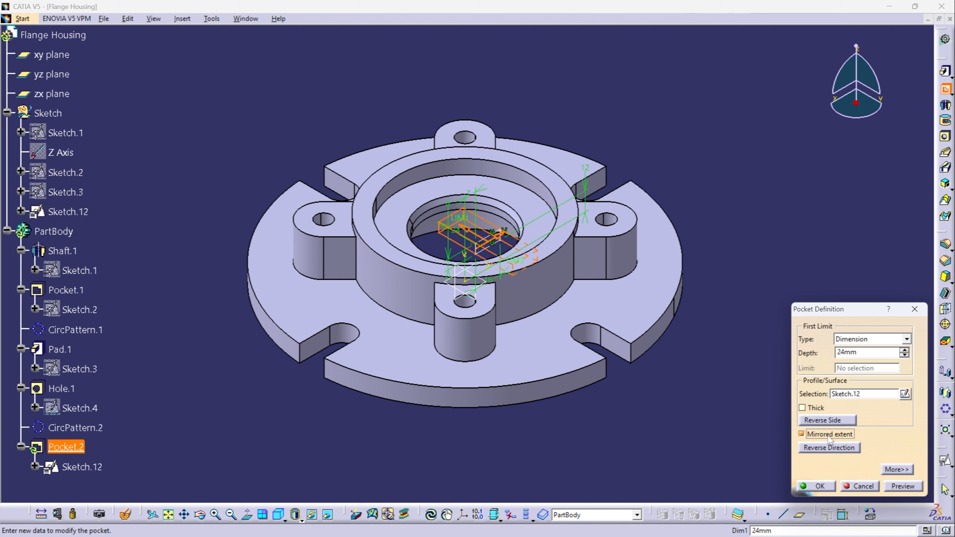
- Set the mirrored pocket's depth to 59 mm and create the pocket
left_click(904, 350)
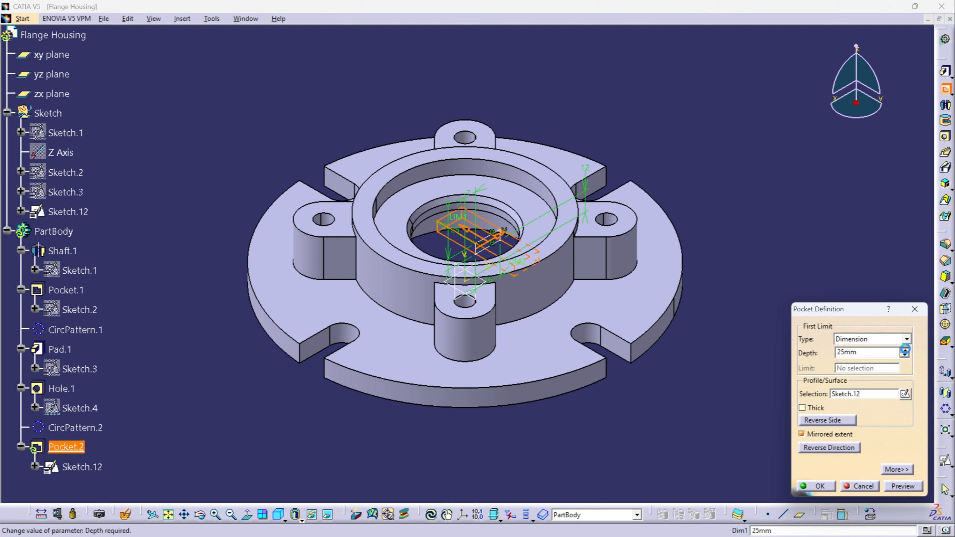
left_click(905, 350)
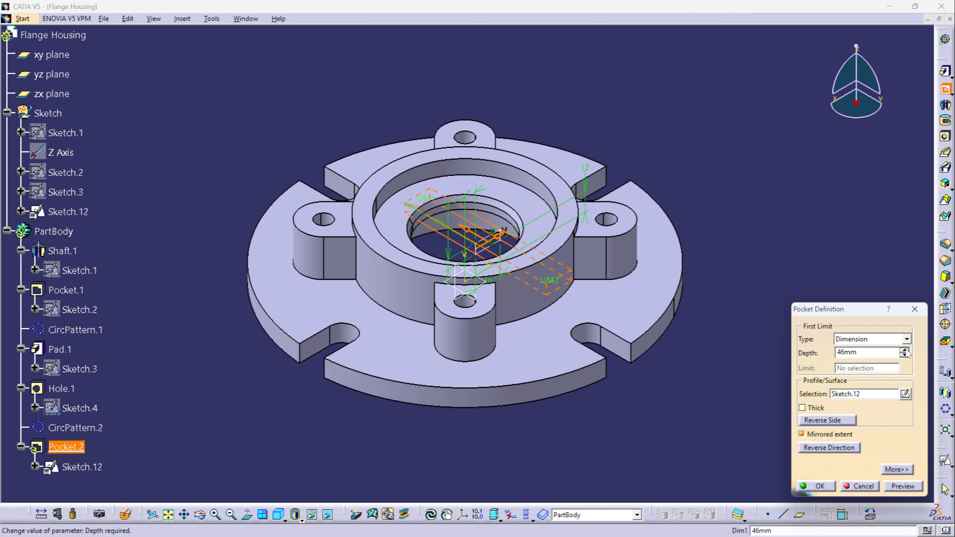
left_click(905, 349)
left_click(905, 349)
left_click(904, 350)
left_click(905, 350)
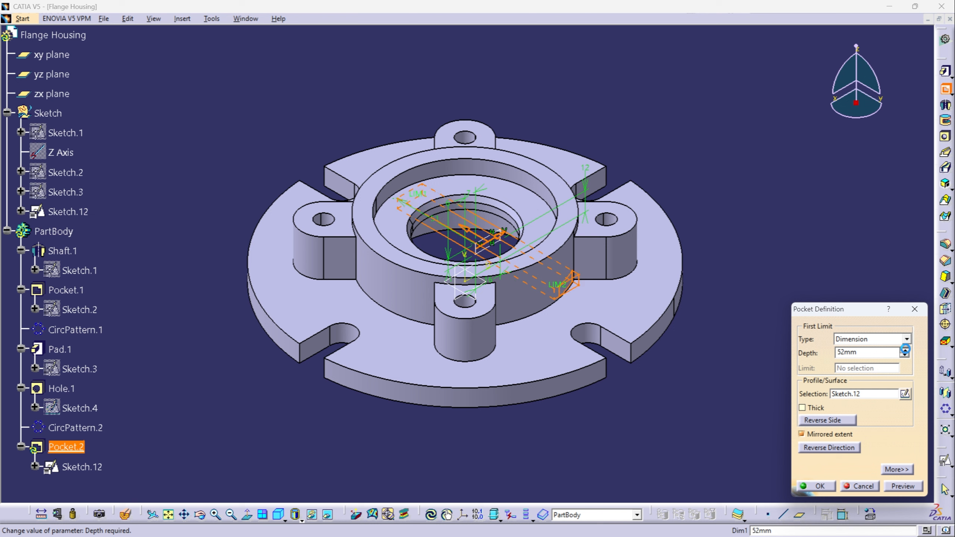
left_click(905, 349)
left_click(905, 350)
left_click(905, 350)
left_click(905, 352)
left_click(905, 352)
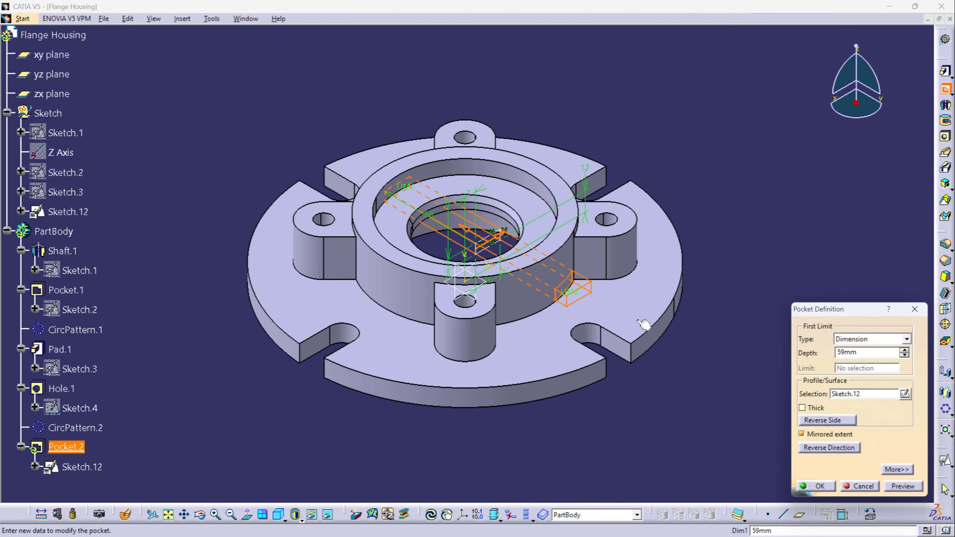
middle_click_drag(523, 224, 494, 251)
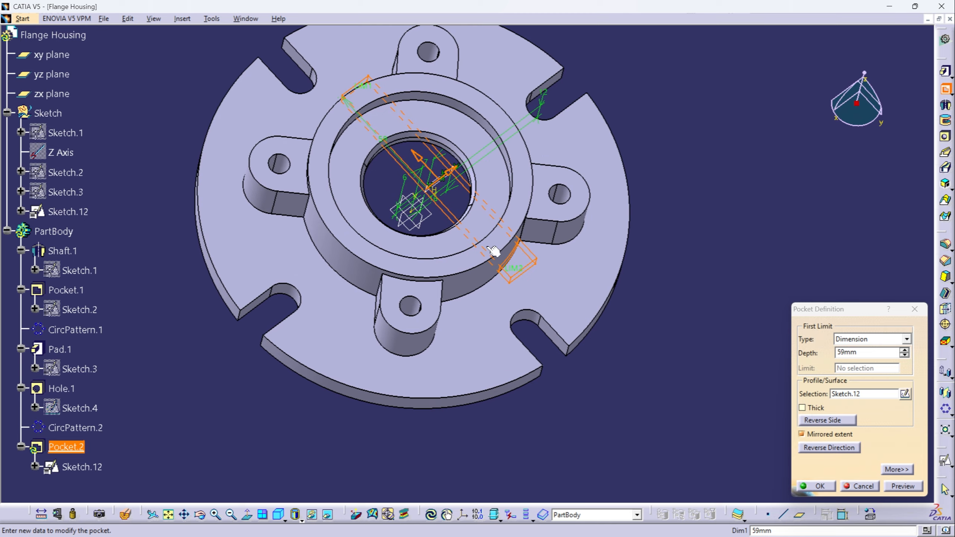
left_click(818, 486)
- Define PartBody as the in-work object and mirror the rectangular pocket about the yz plane
middle_click_drag(620, 390, 554, 250)
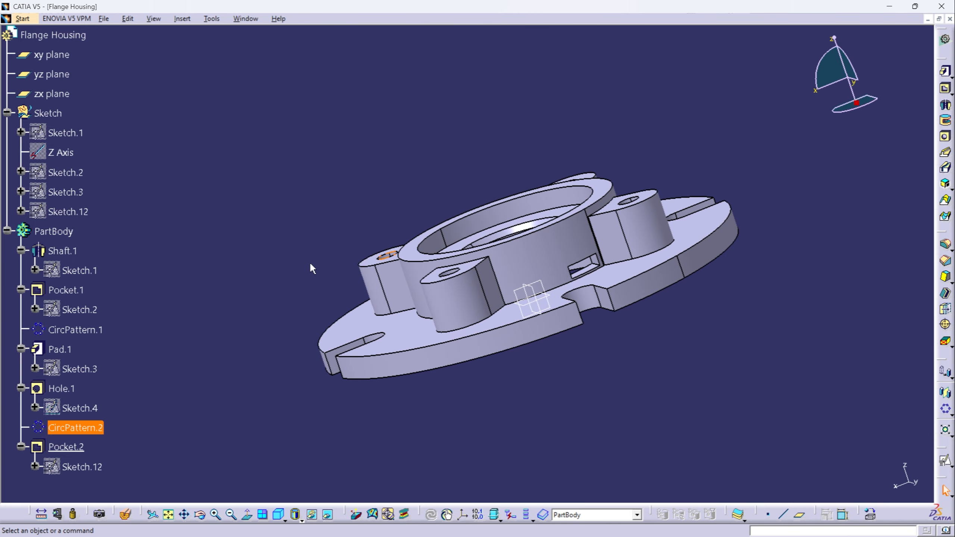
right_click(40, 233)
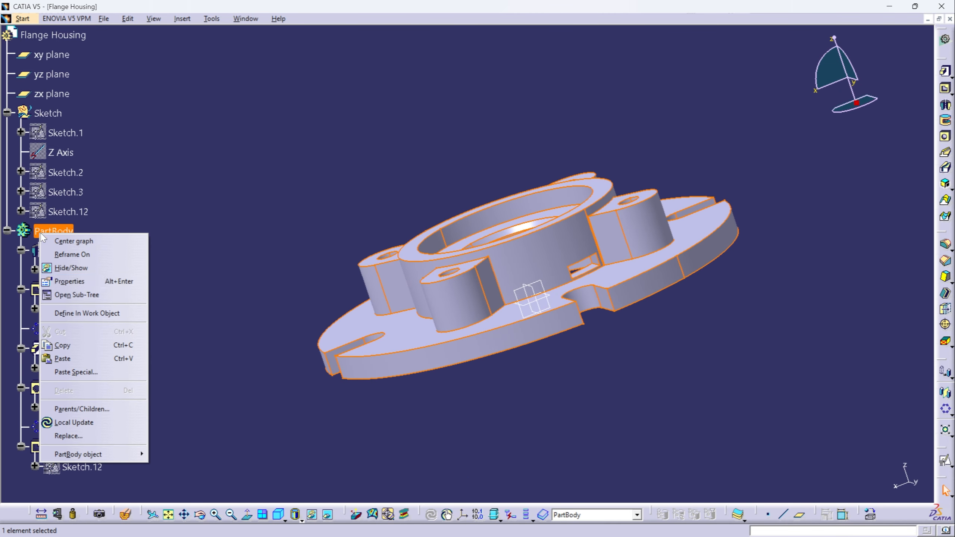
left_click(63, 313)
left_click(80, 451)
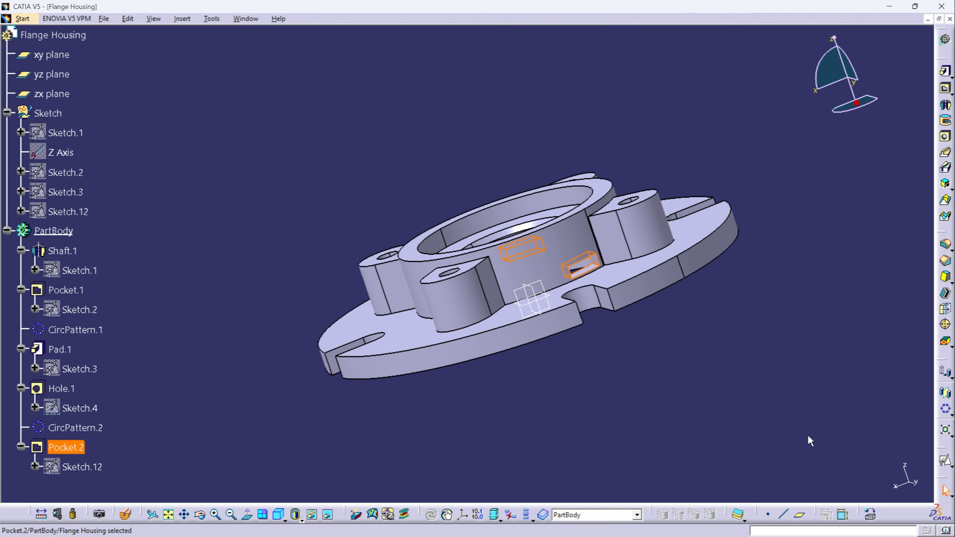
left_click(945, 394)
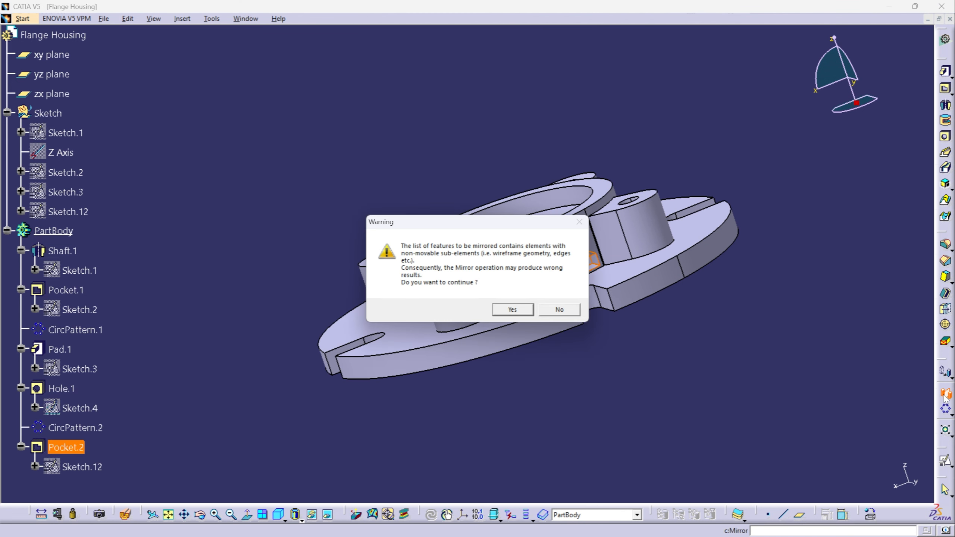
left_click(512, 310)
middle_click_drag(512, 310, 556, 313)
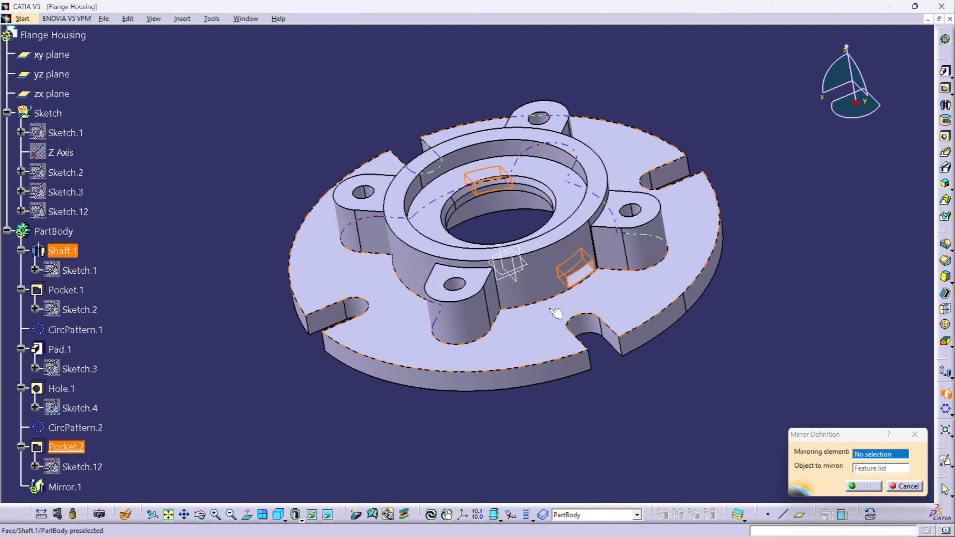
left_click(519, 268)
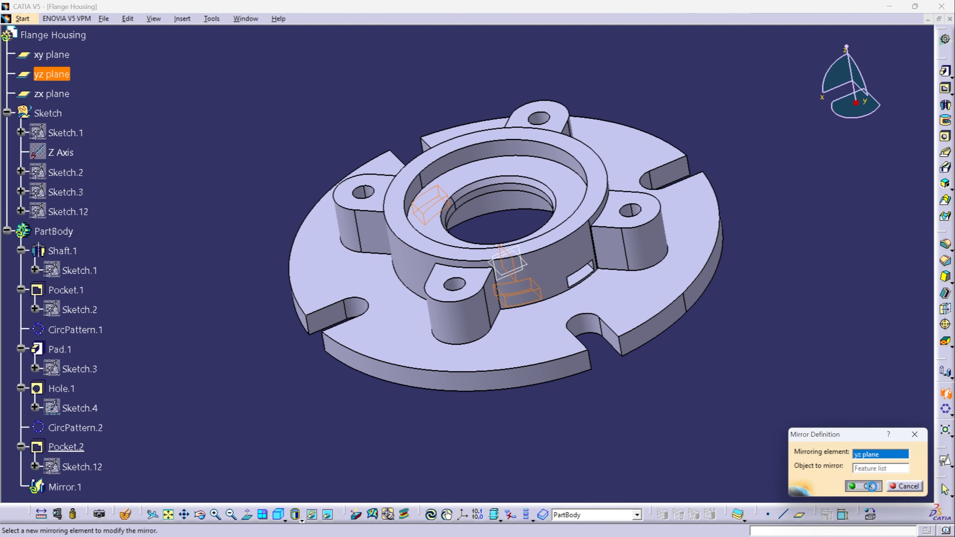
left_click(863, 486)
middle_click_drag(668, 385, 470, 285)
left_click(279, 514)
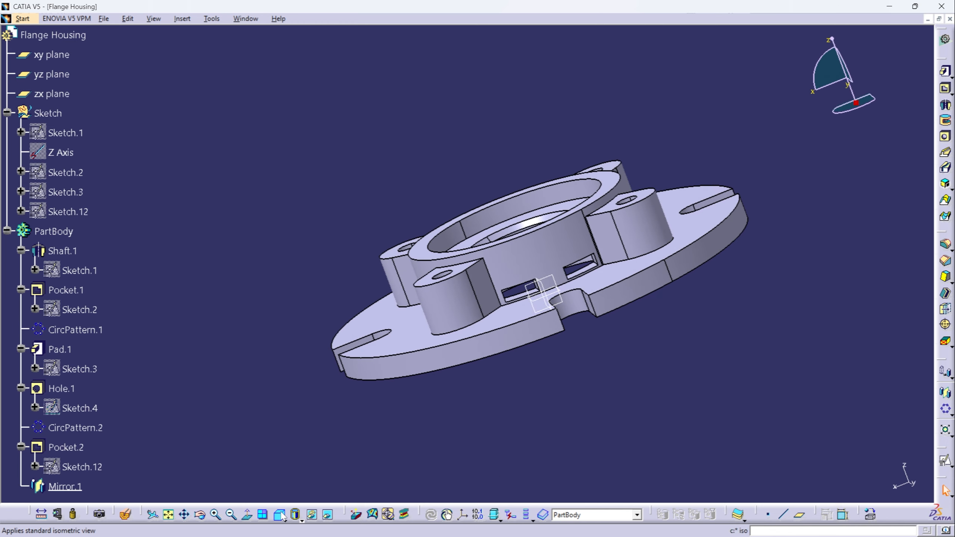